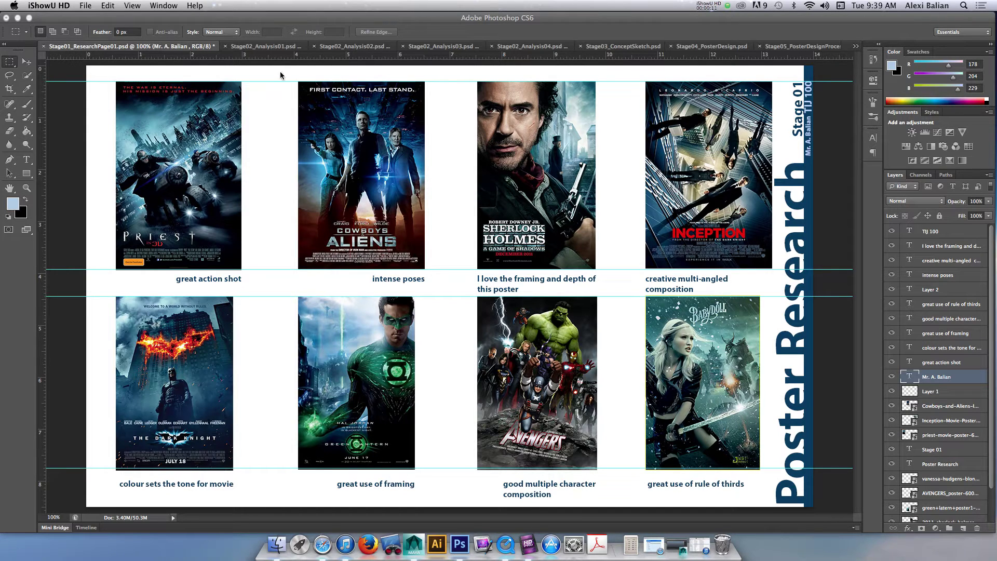
Compare the Oblivion analysis with the research page, then display the Tangled analysis, Stage02_Analysis02
left_click(270, 49)
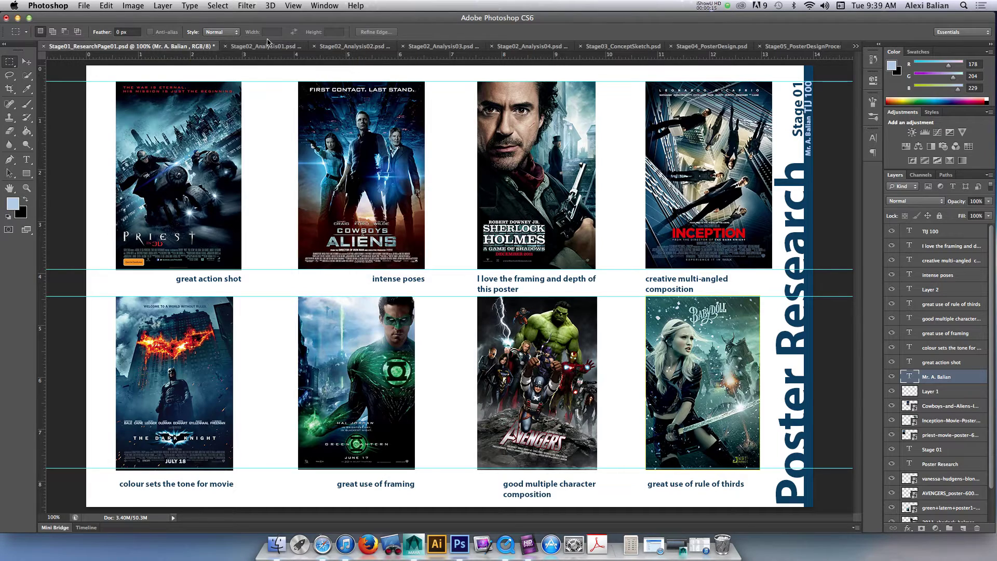
left_click(268, 48)
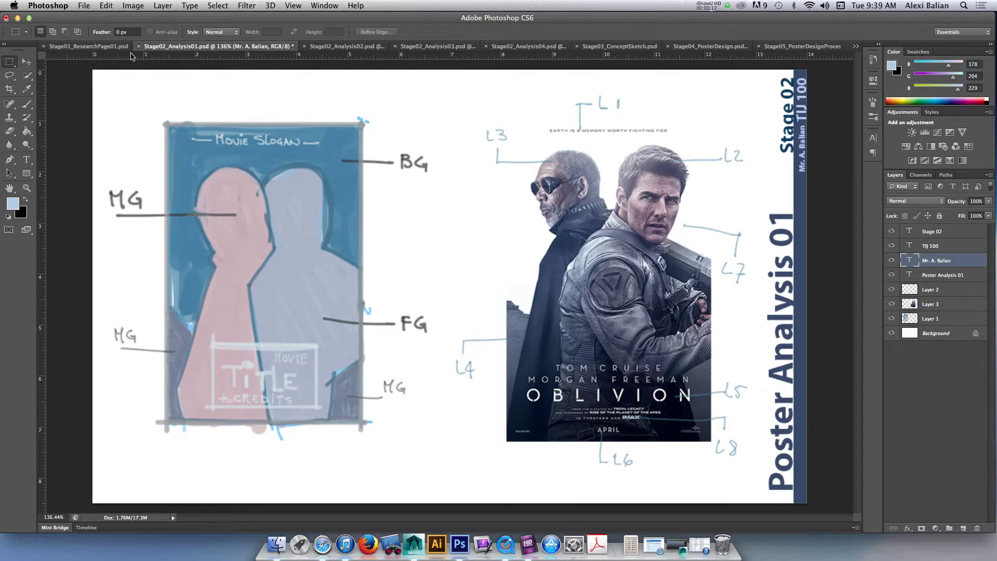
left_click(82, 48)
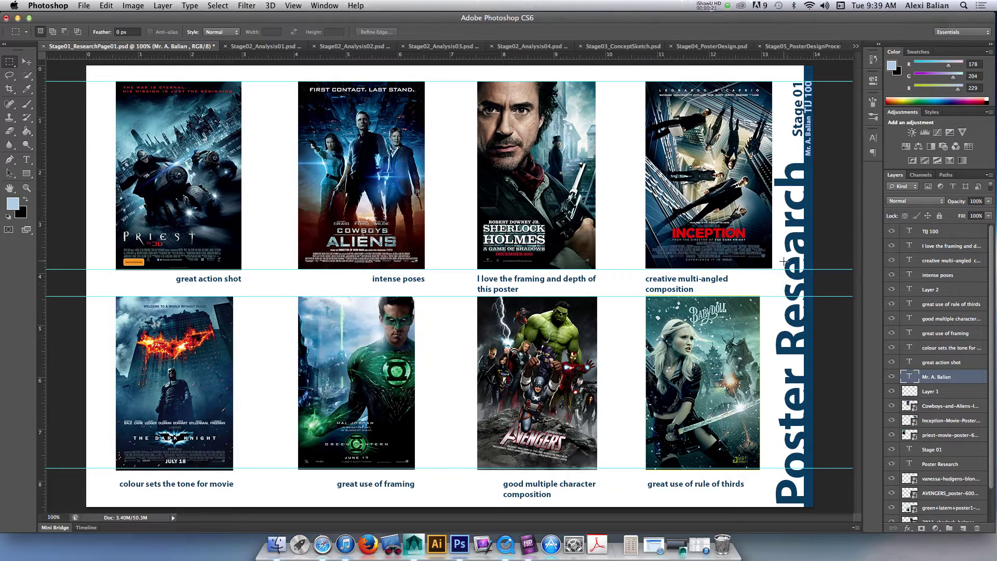
left_click(280, 47)
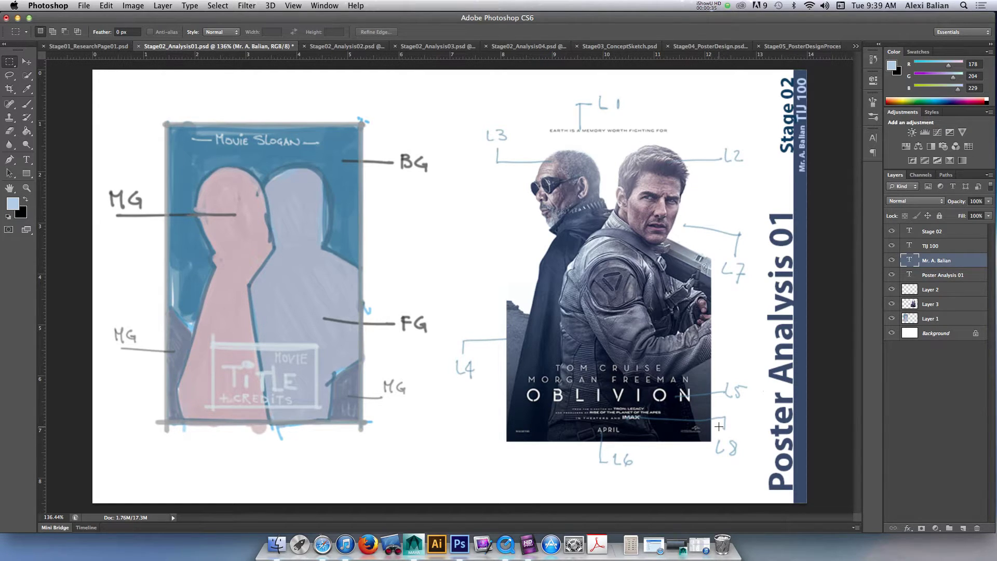
left_click(326, 46)
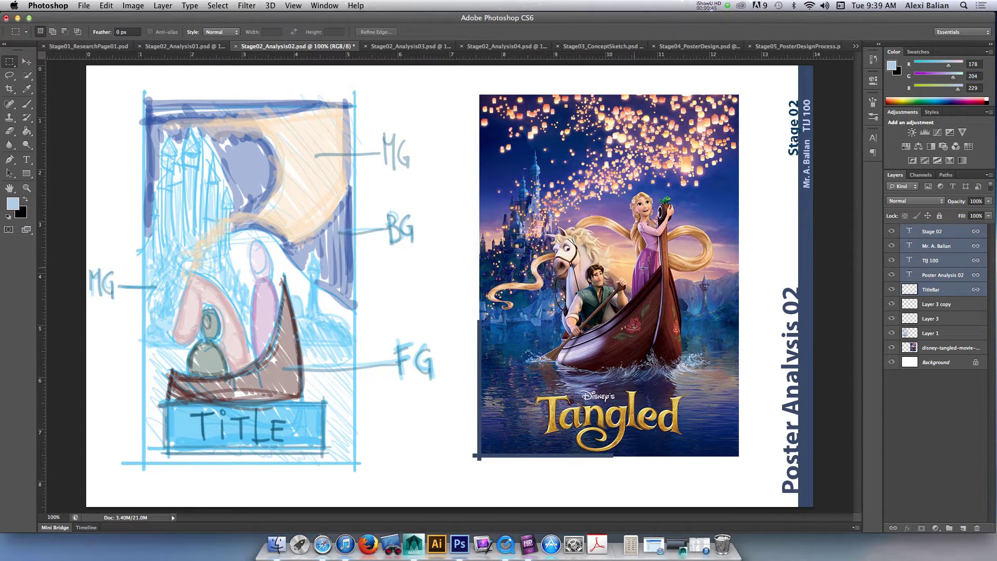
Review the Thor and Green Lantern analyses, then display Stage03_ConceptSketch, the Harry Potter sketch
left_click(394, 45)
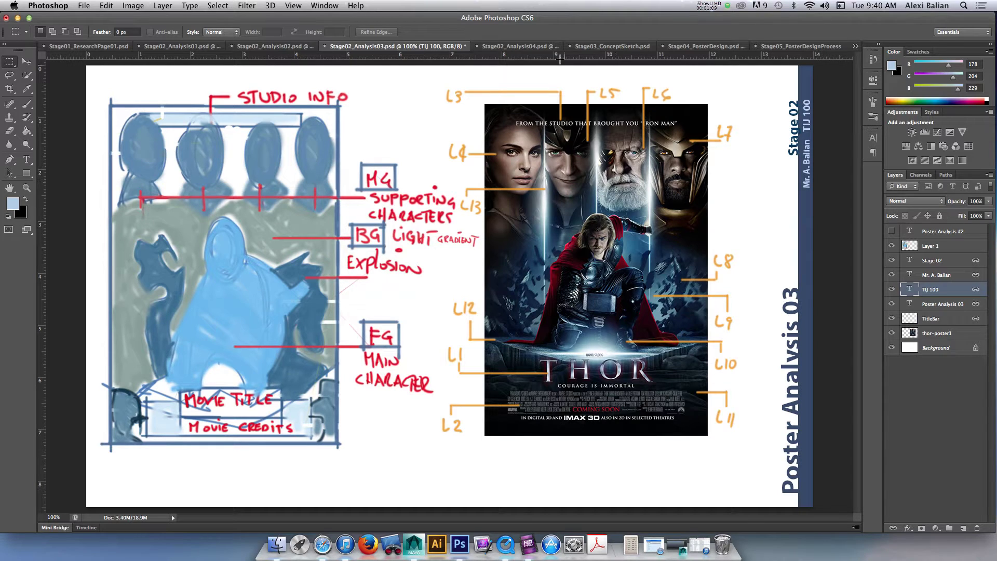
left_click(534, 47)
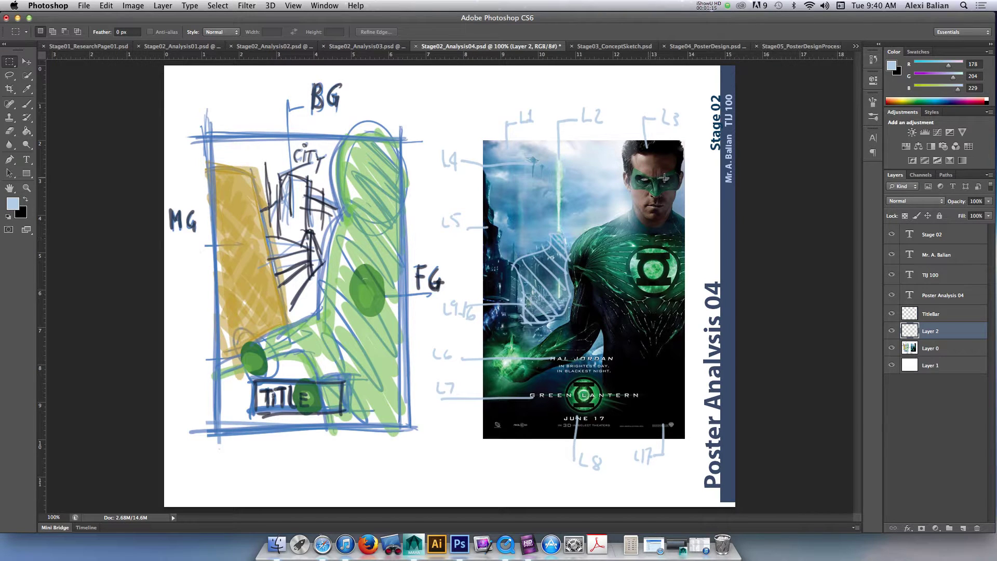
left_click(604, 47)
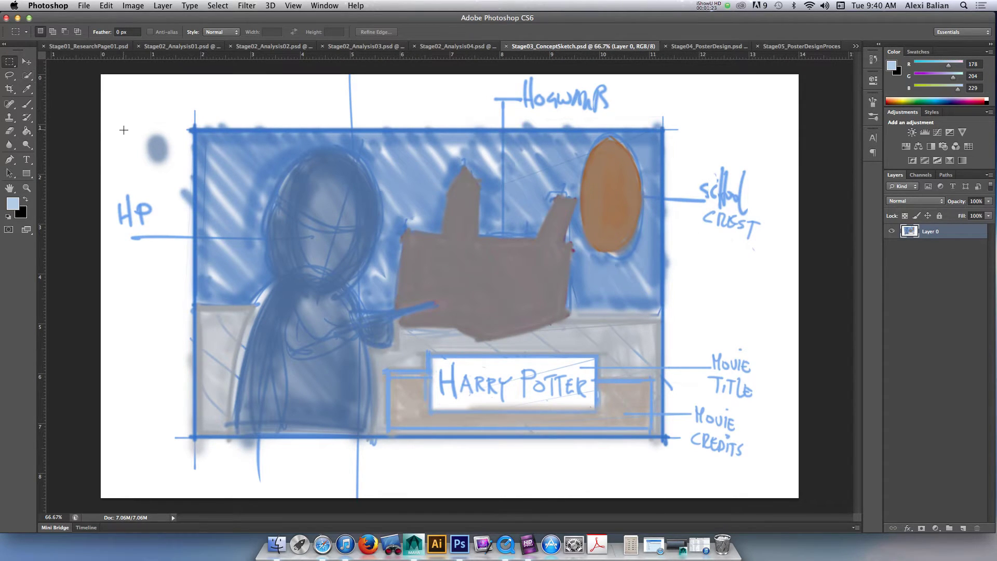
Delete the stray blue dot near the sketch's top-left corner and deselect
left_click_drag(128, 124, 175, 166)
key("Delete")
key("super+d")
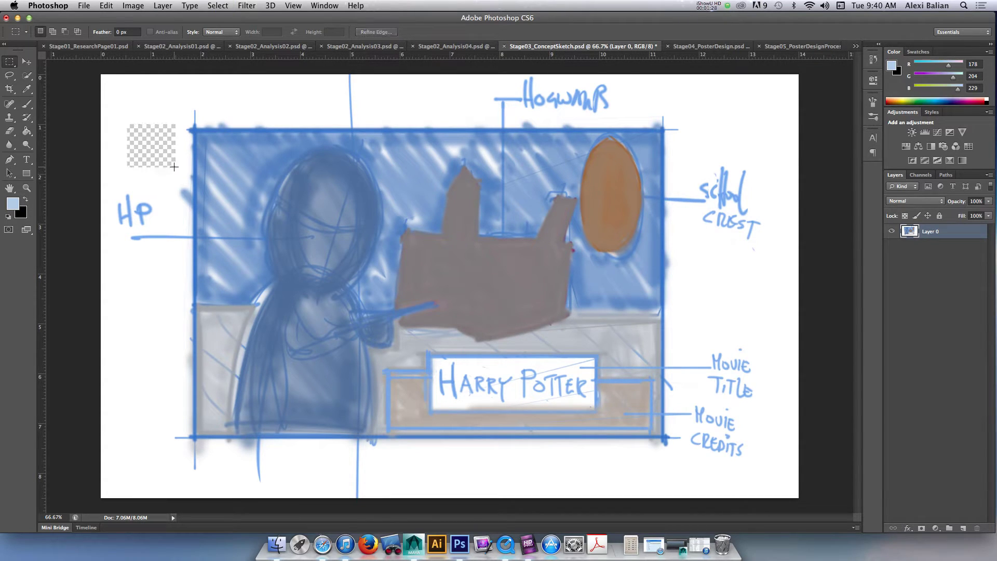
Add a new layer beneath Layer 0 and fill it with white
left_click(963, 527)
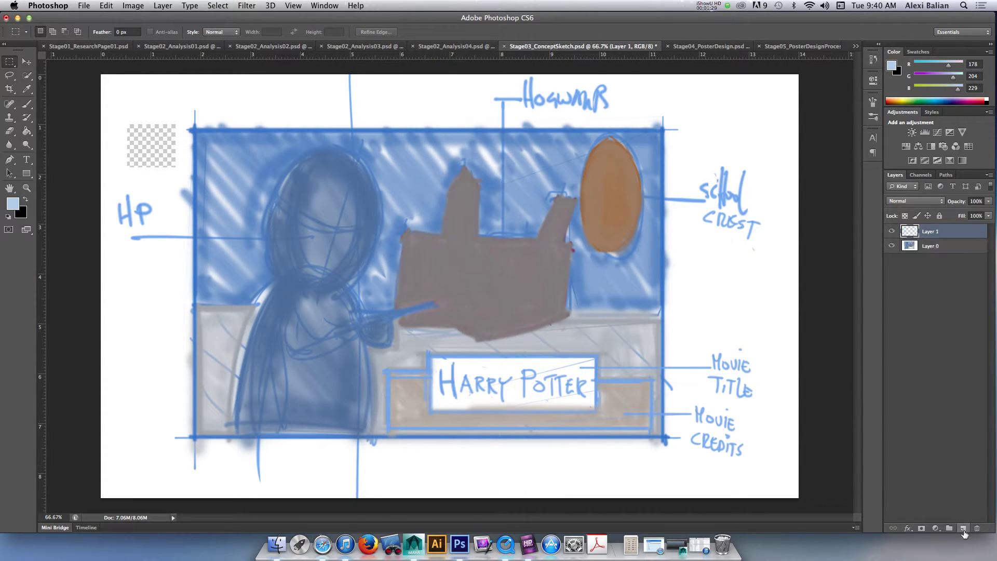
left_click_drag(942, 237, 939, 250)
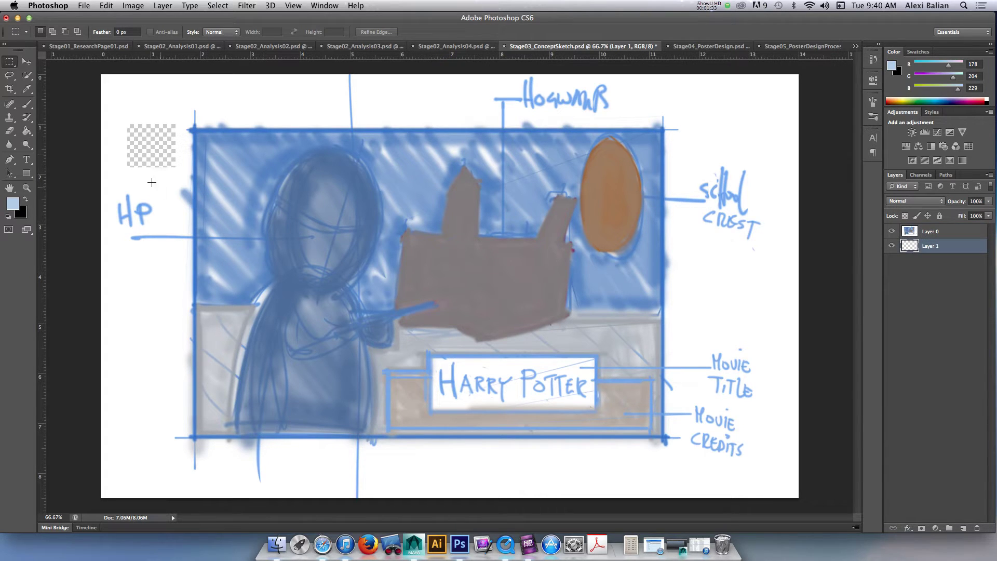
left_click(24, 199)
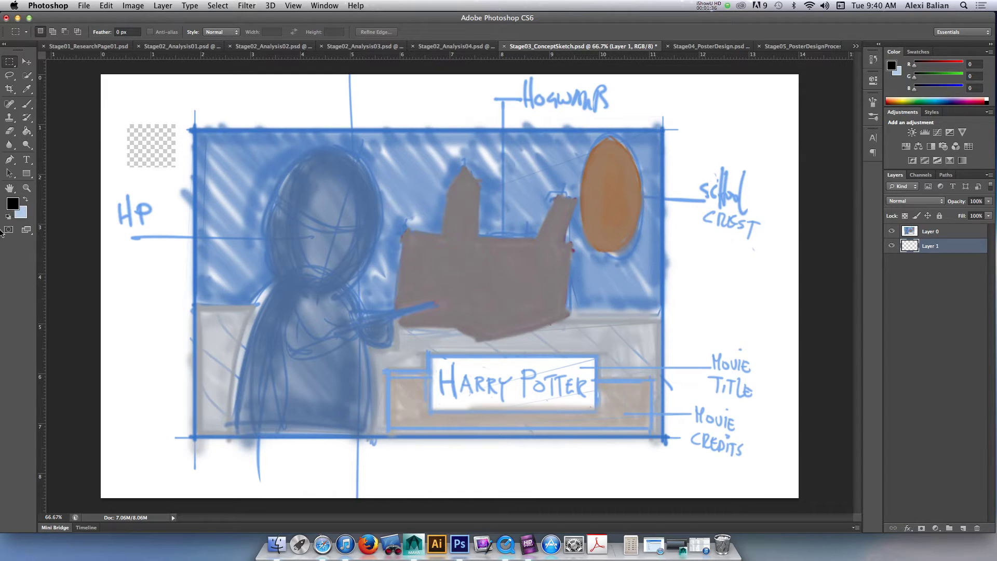
left_click(9, 218)
left_click(25, 200)
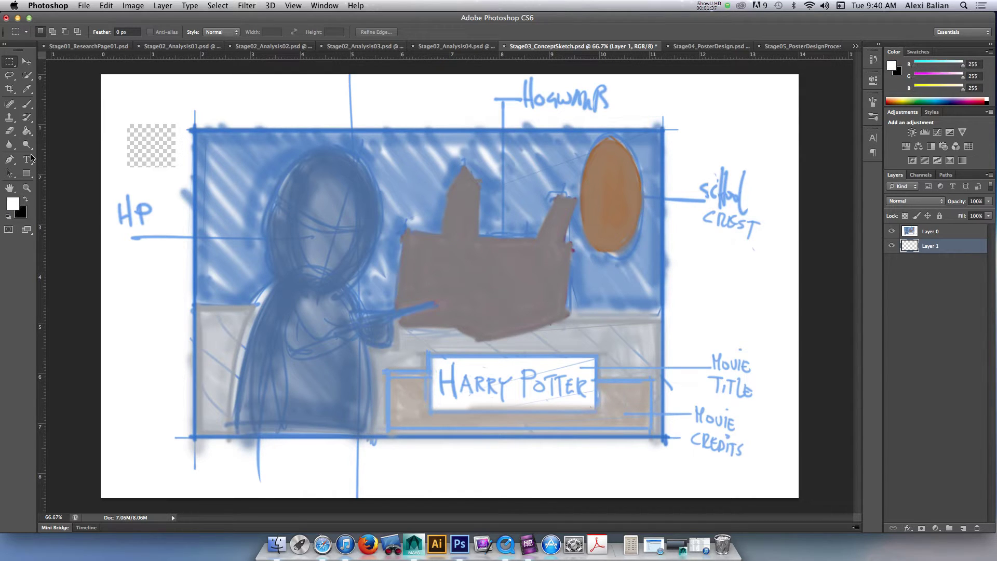
left_click(27, 130)
left_click(149, 156)
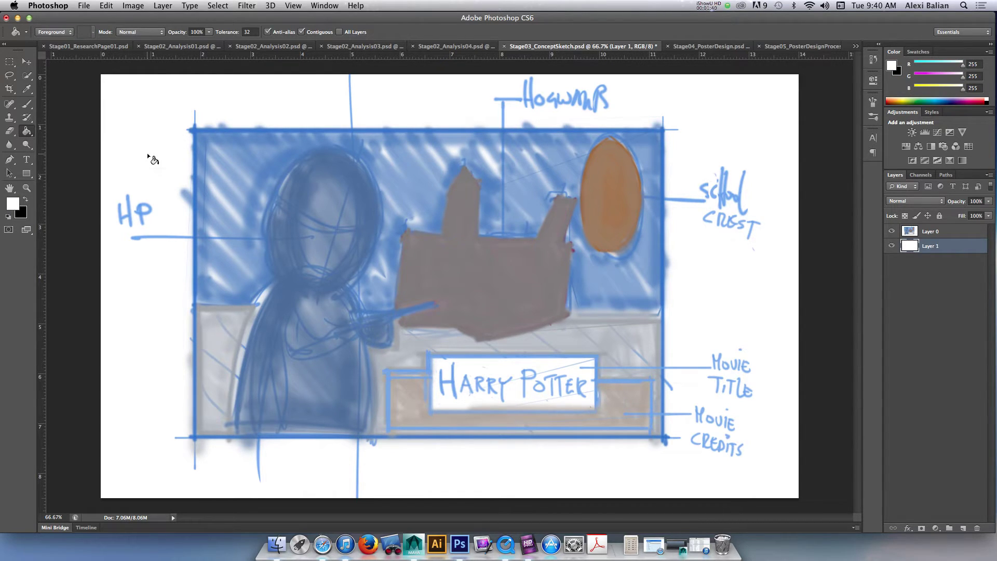
left_click(27, 62)
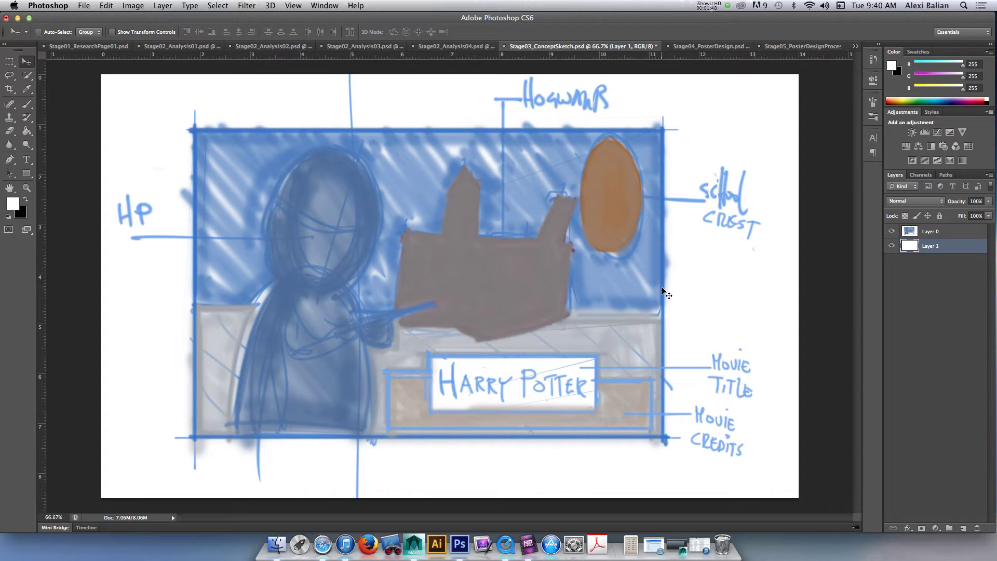
left_click(694, 48)
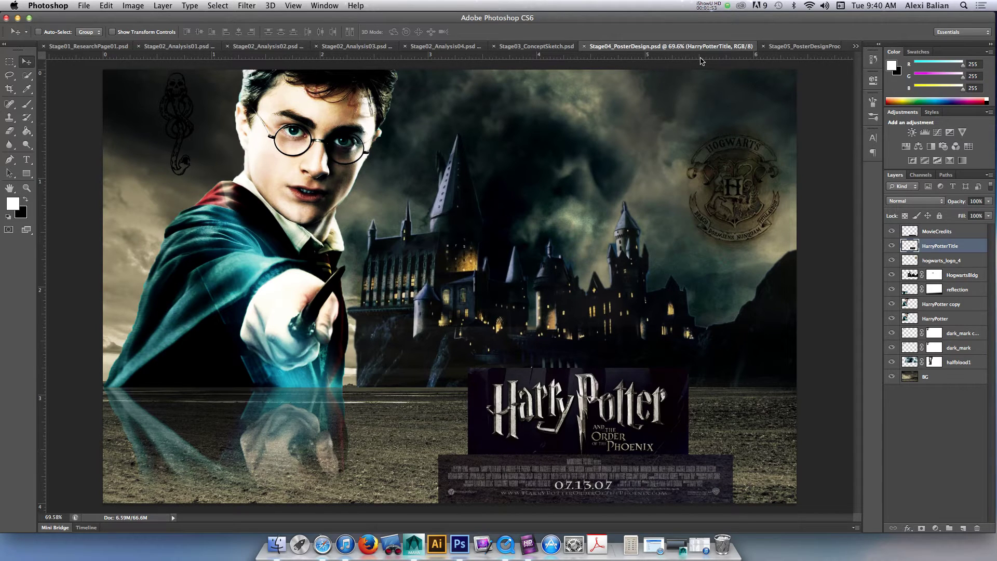
Look over the Stage04 poster and Stage05 process page, then return to Stage01_ResearchPage01
left_click(528, 46)
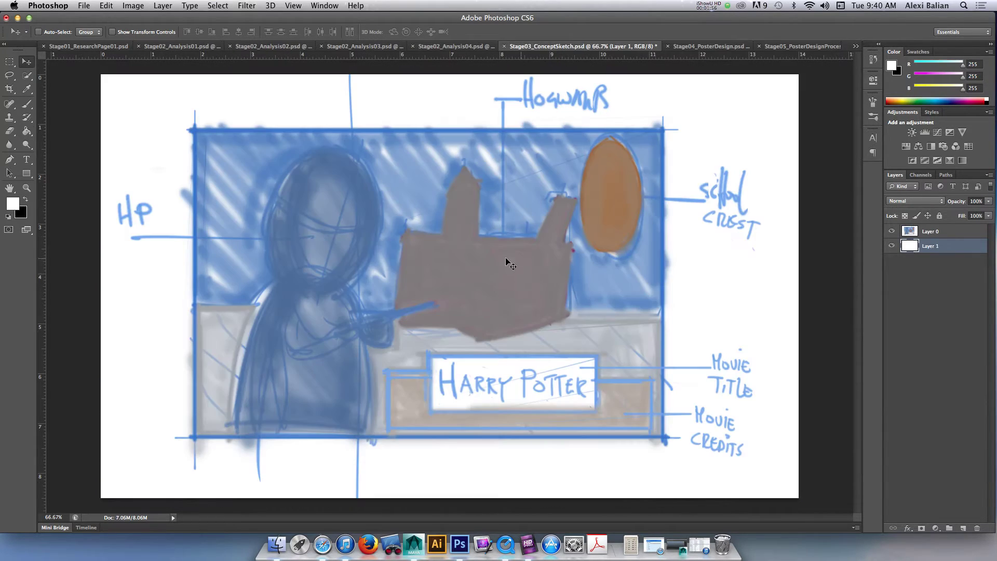
left_click(725, 48)
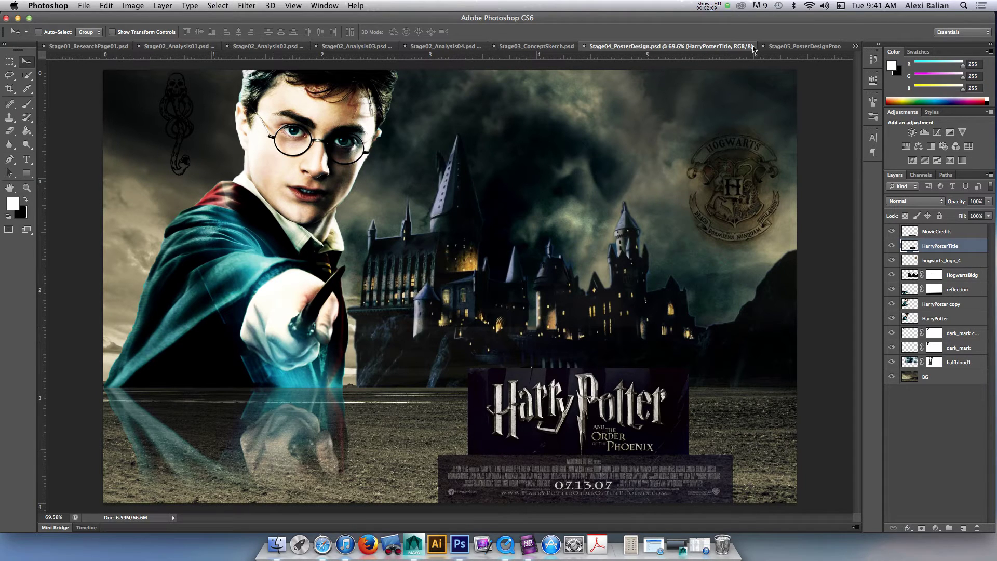
left_click(792, 46)
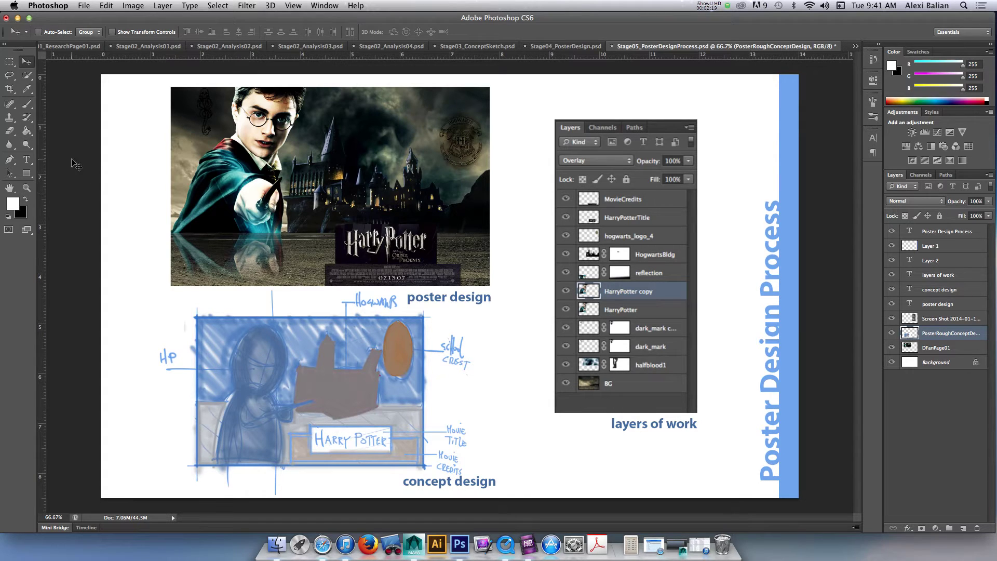
left_click(77, 47)
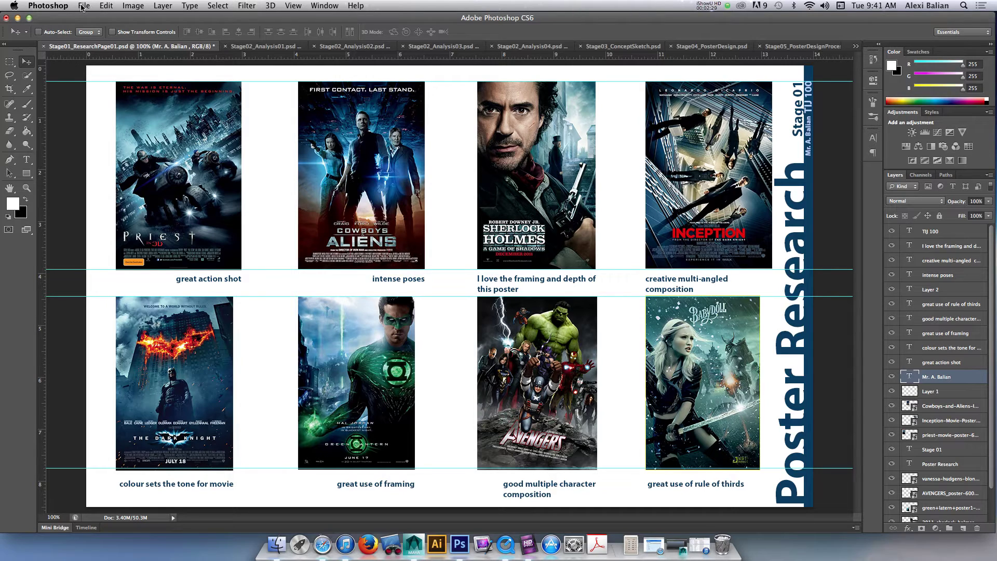
Export the research page through Save for Web as an optimized JPEG
left_click(82, 6)
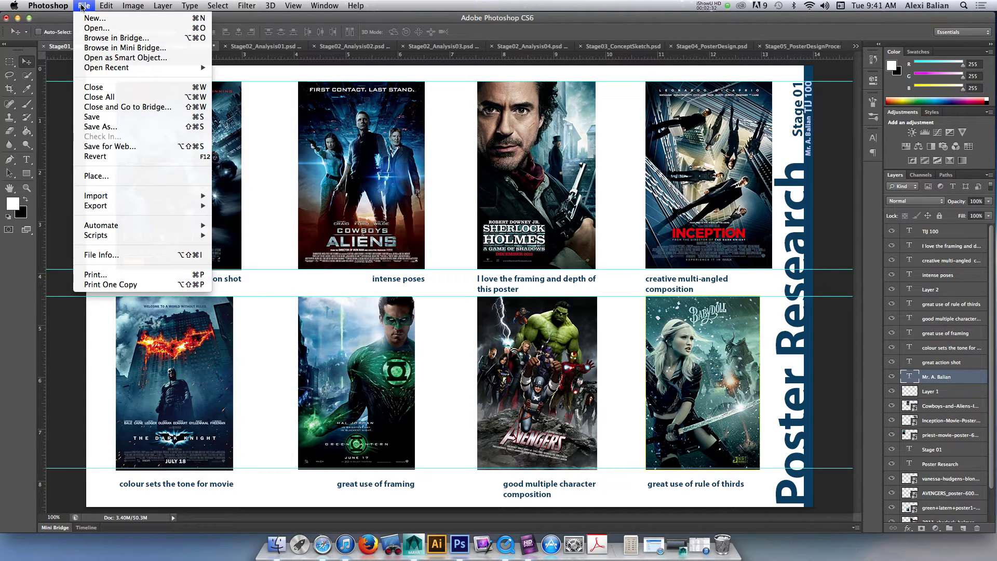
left_click(113, 150)
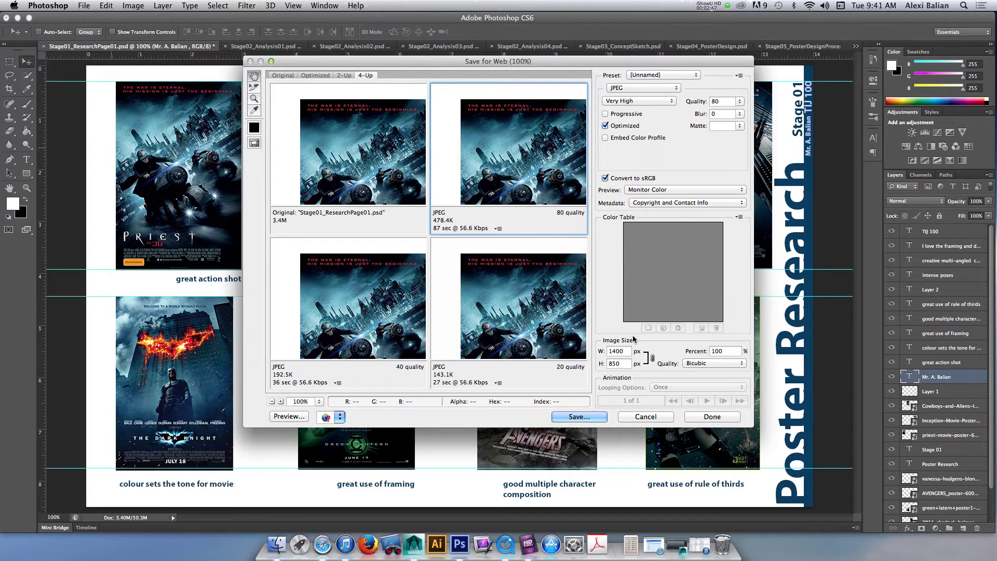
left_click(590, 418)
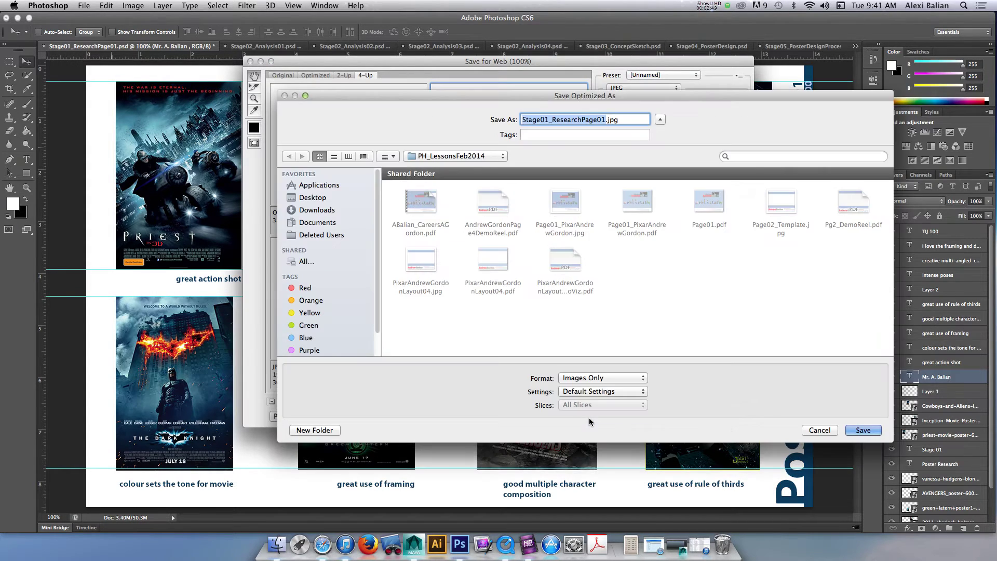
Browse via _CSS2014 and Unit1_PosterDesign into PosterProcess and save Stage01_ResearchPage01.jpg
left_click(481, 156)
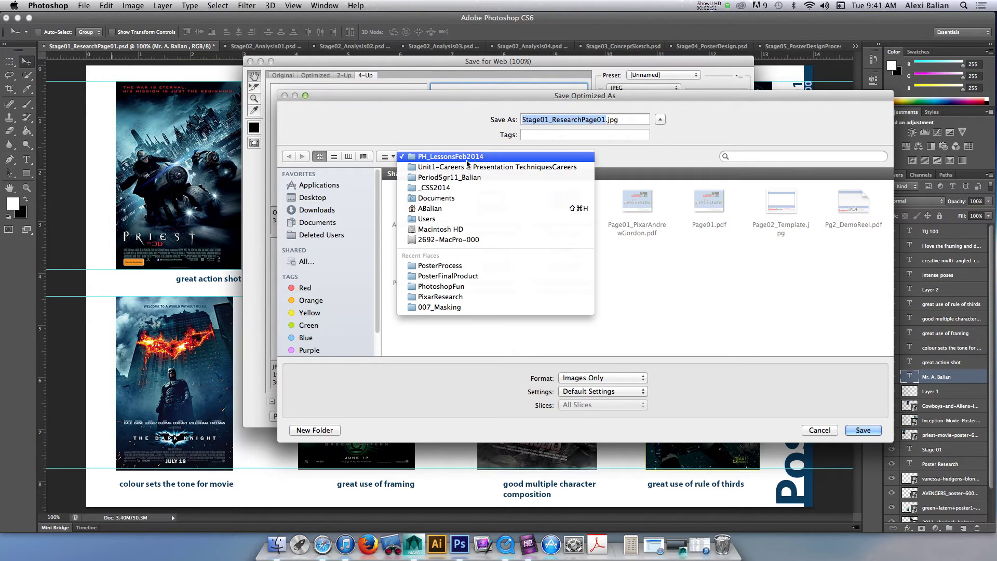
left_click(452, 178)
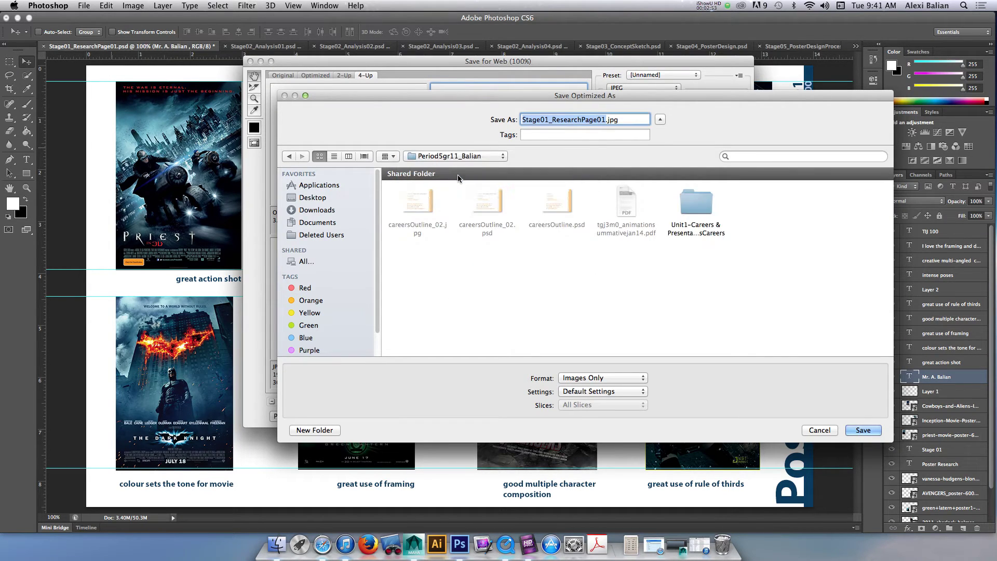
left_click(457, 157)
left_click(447, 167)
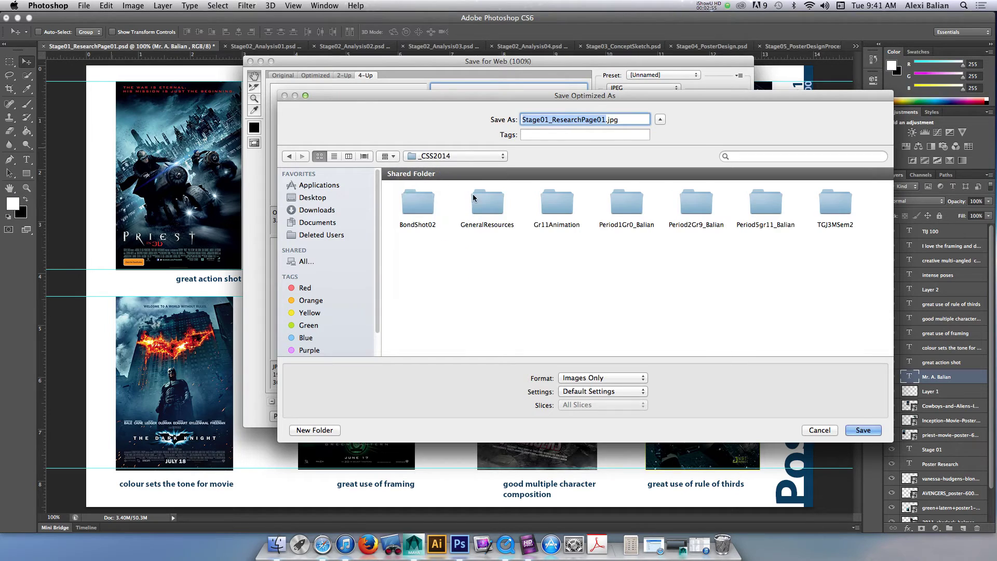
double_click(697, 207)
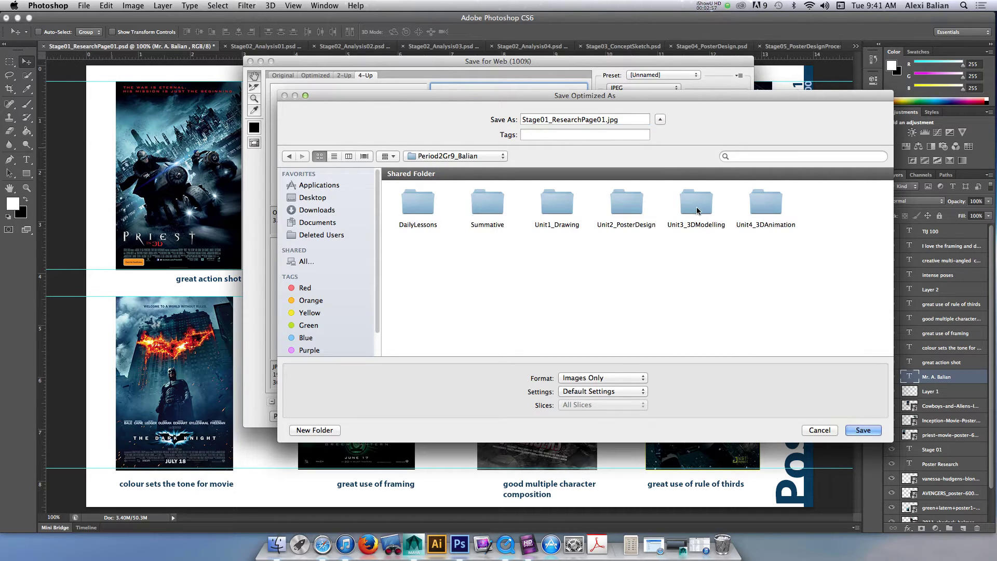
double_click(555, 203)
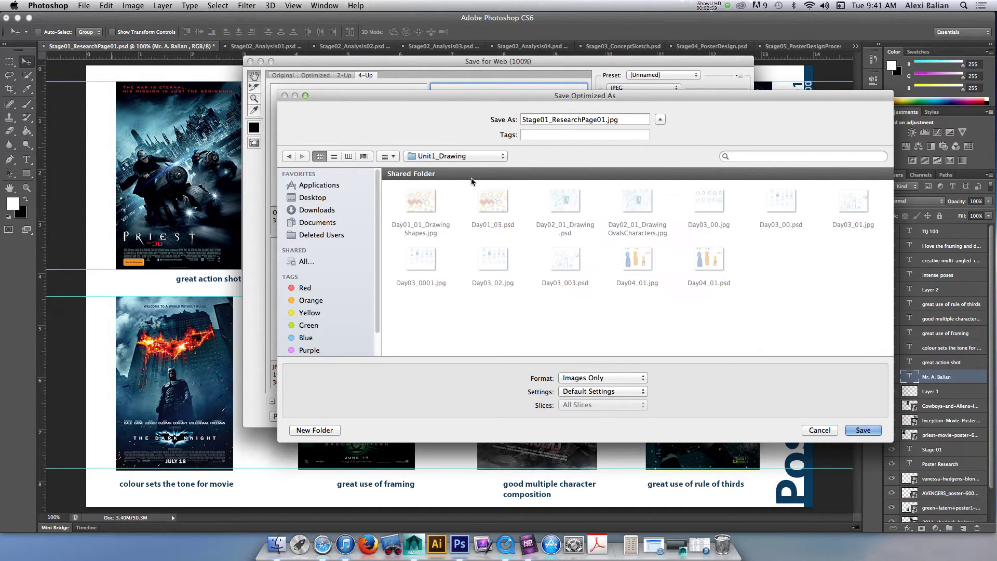
left_click(453, 157)
left_click(452, 166)
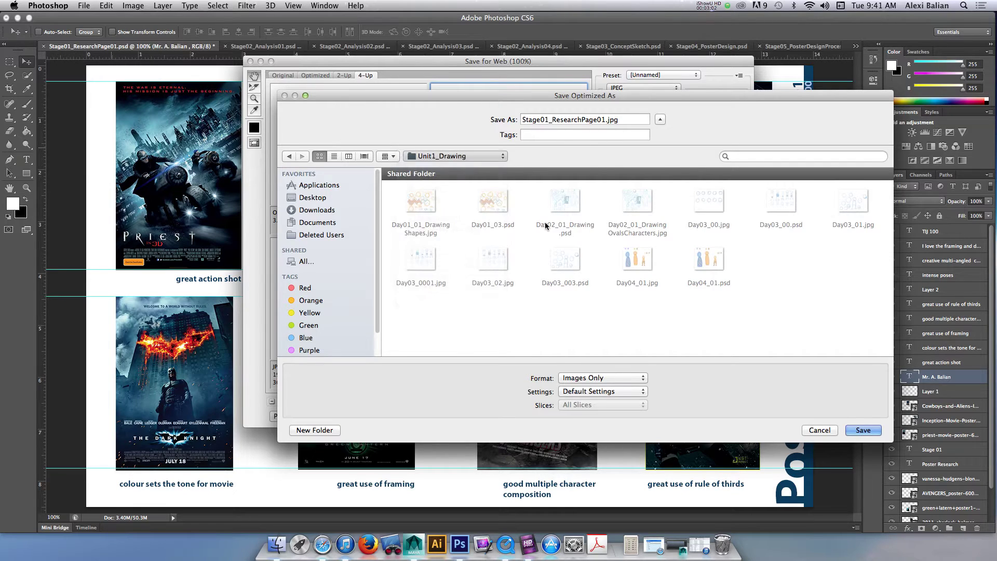
double_click(620, 204)
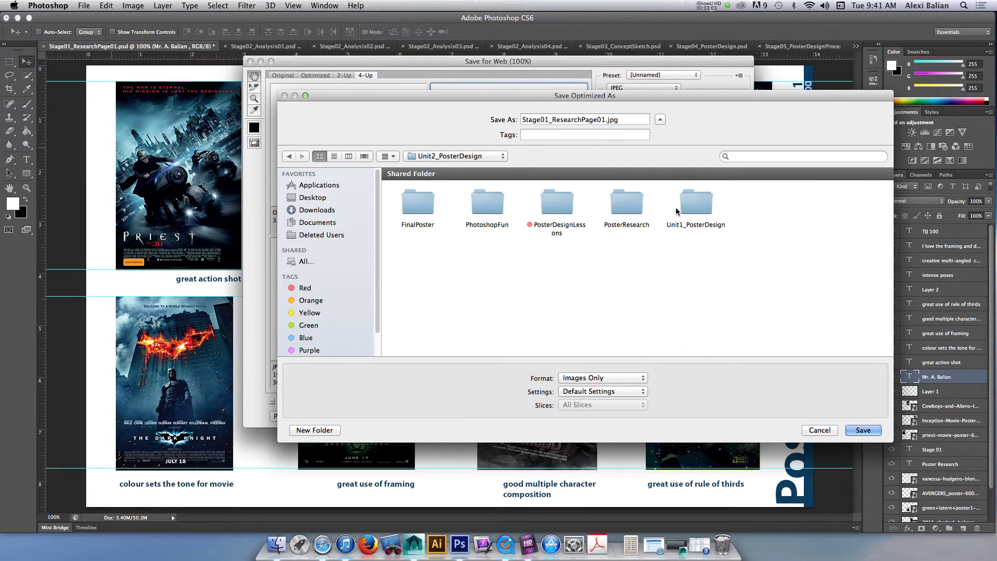
double_click(689, 207)
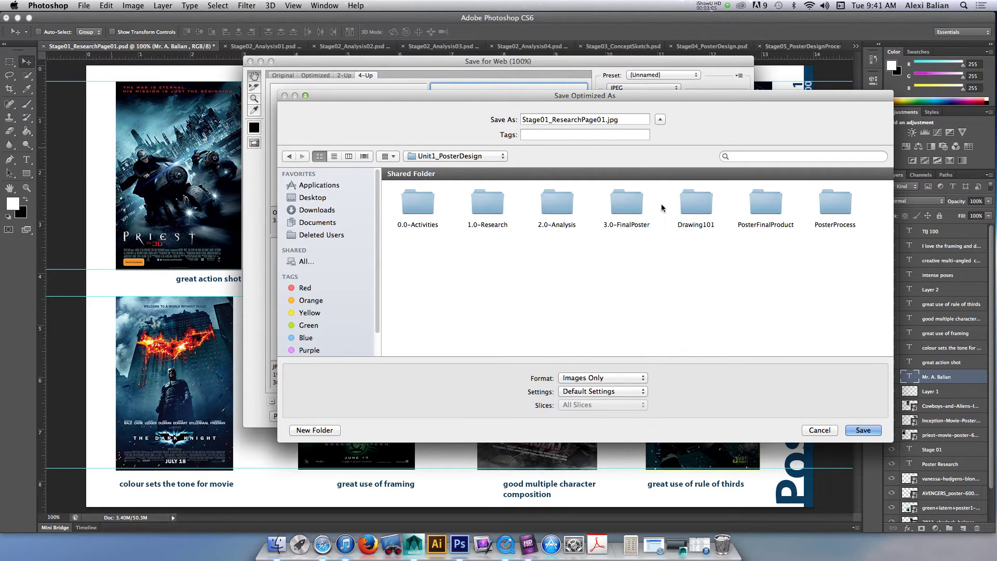
double_click(850, 209)
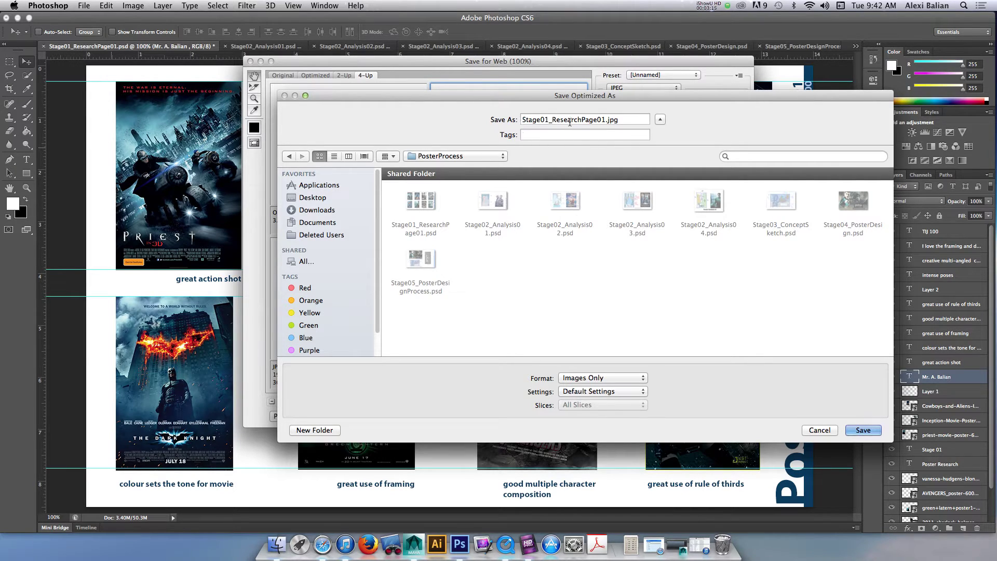
left_click(864, 430)
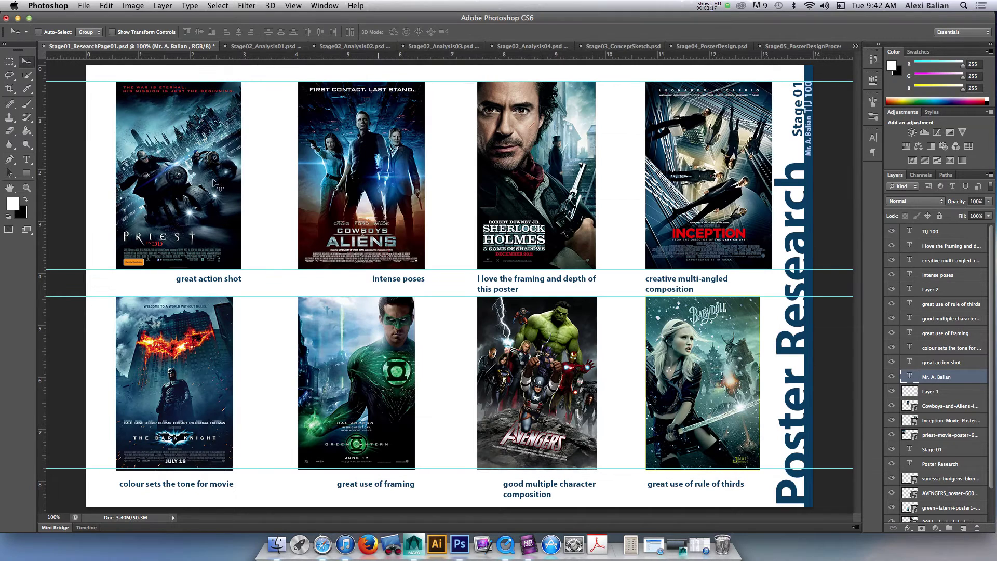
Save Stage02_Analysis01 for web as Stage02_Analysis01.jpg in PosterProcess
left_click(84, 5)
left_click(93, 146)
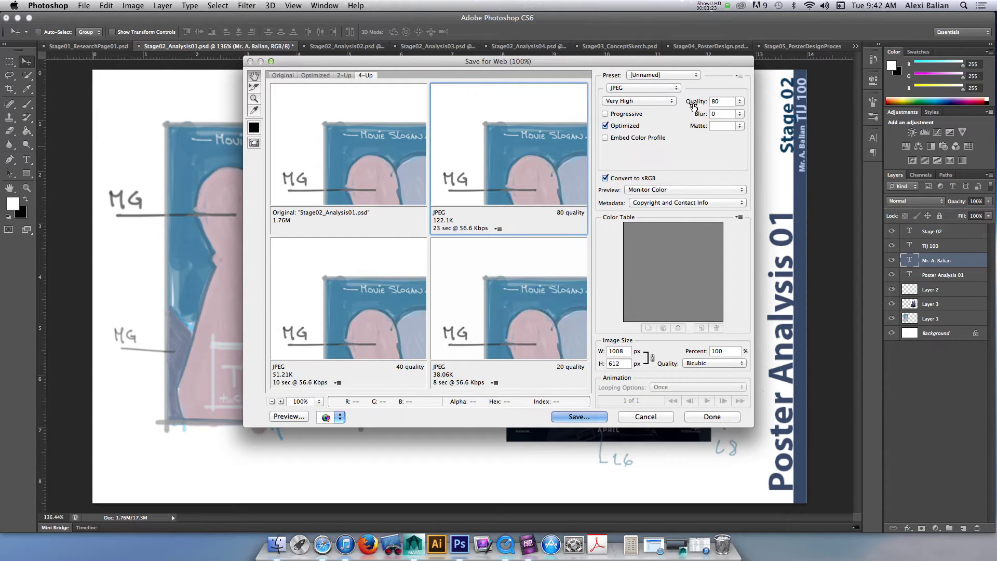
left_click(579, 418)
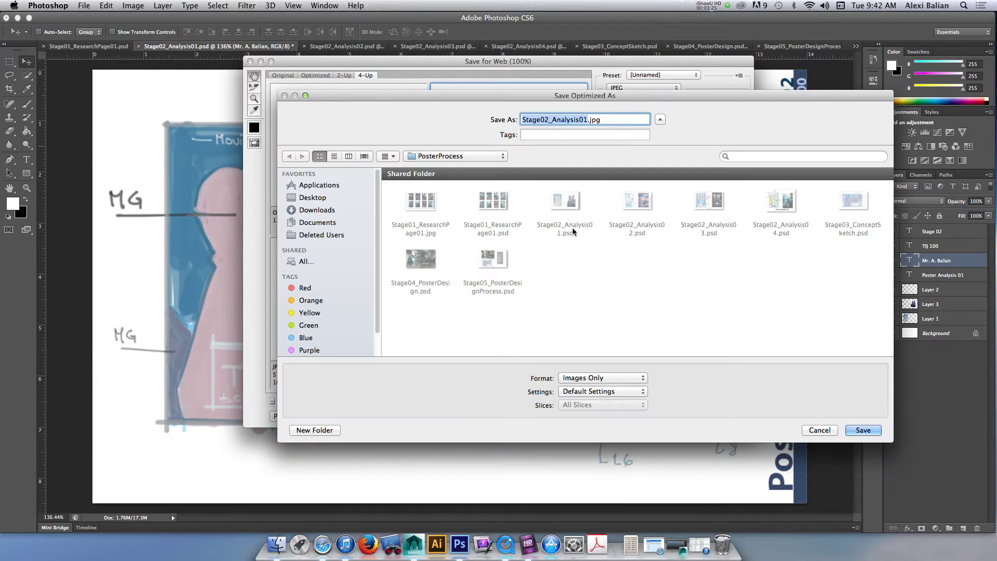
left_click(854, 430)
Save Stage02_Analysis02 for web as Stage02_Analysis02.jpg in PosterProcess
left_click(345, 46)
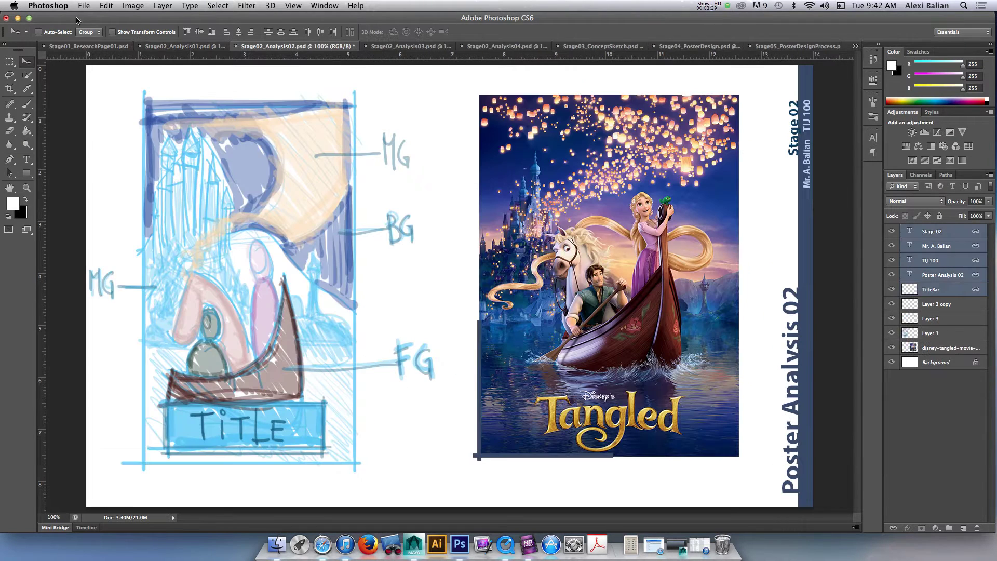
left_click(84, 5)
left_click(104, 146)
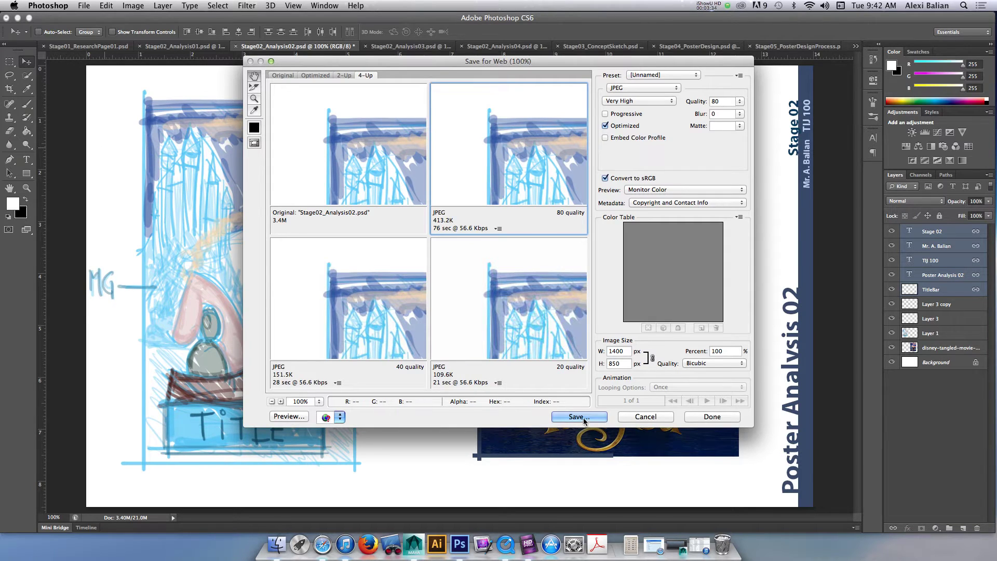
left_click(582, 417)
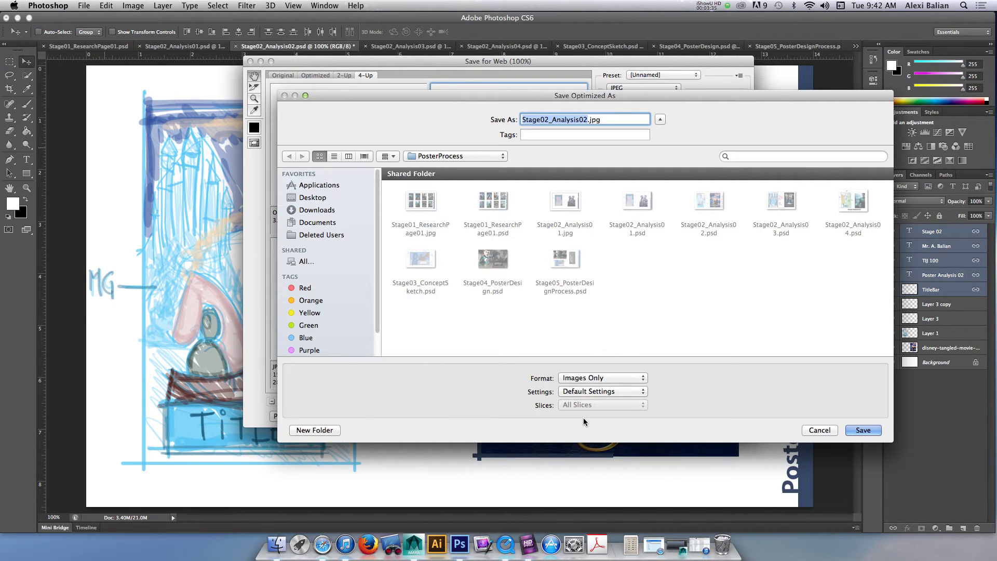
key("Return")
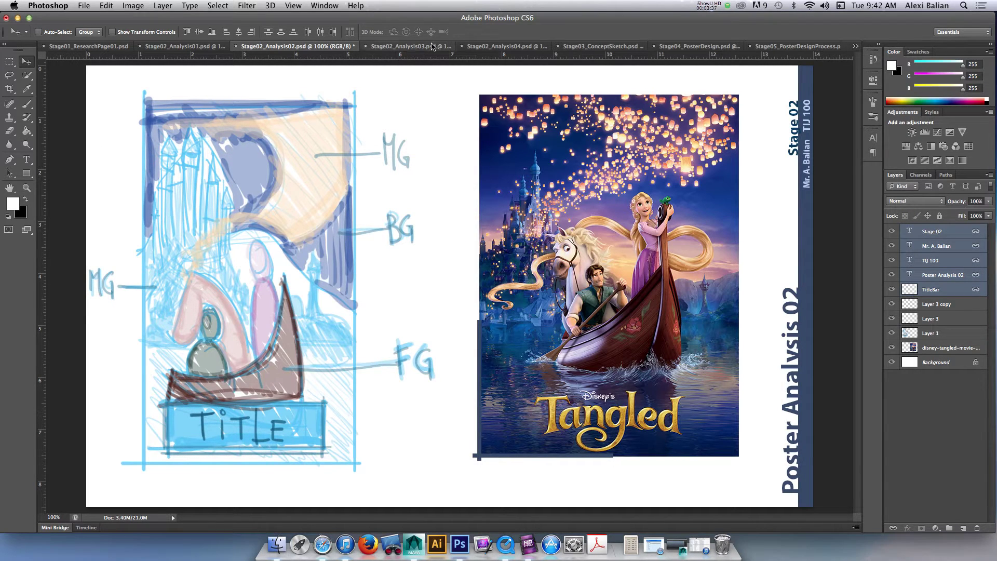
Save the Thor analysis for web as Stage02_Analysis03.jpg in PosterProcess
left_click(427, 47)
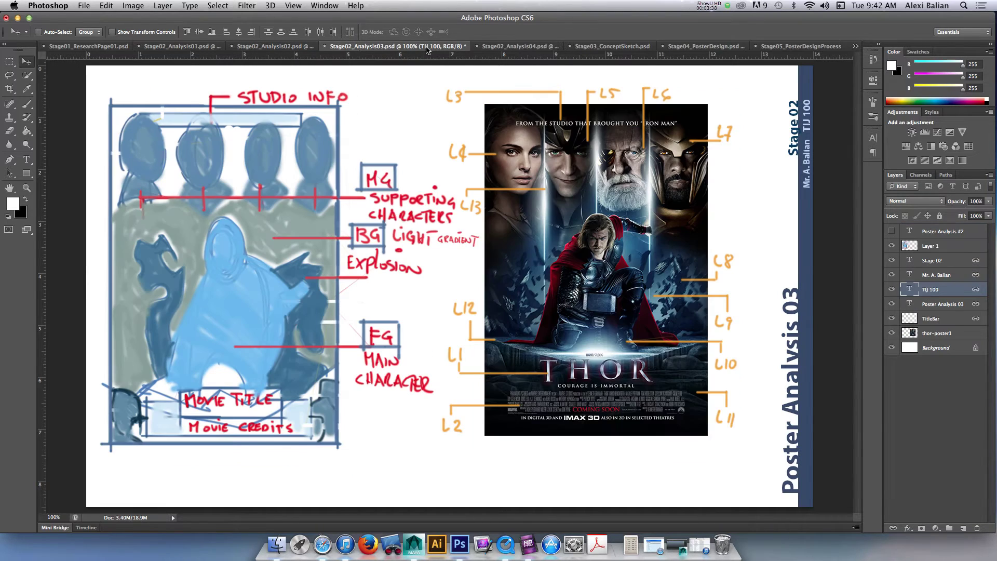
left_click(77, 5)
left_click(95, 151)
key("Return")
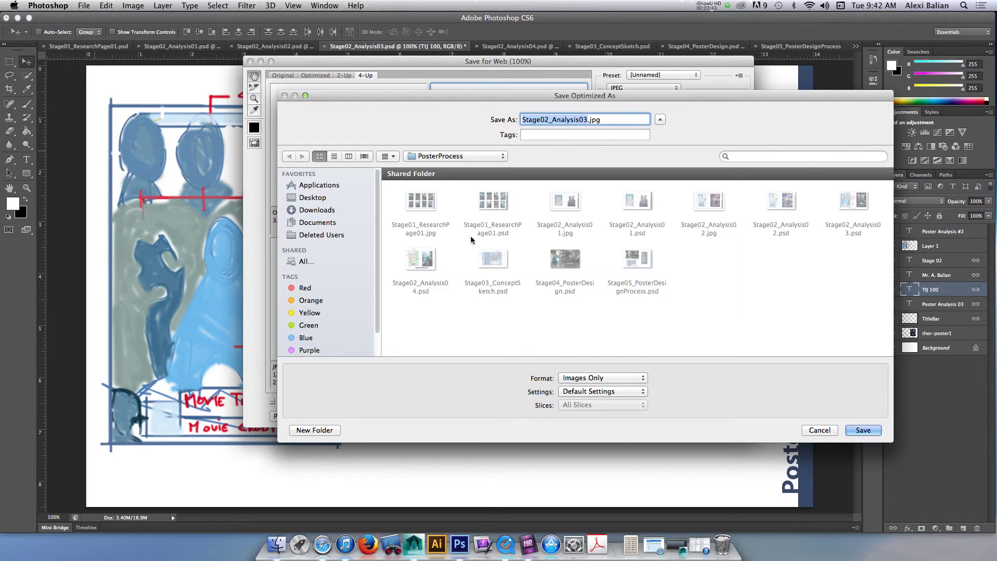
key("Return")
Save the Green Lantern analysis for web as Stage02_Analysis04.jpg in PosterProcess
left_click(515, 47)
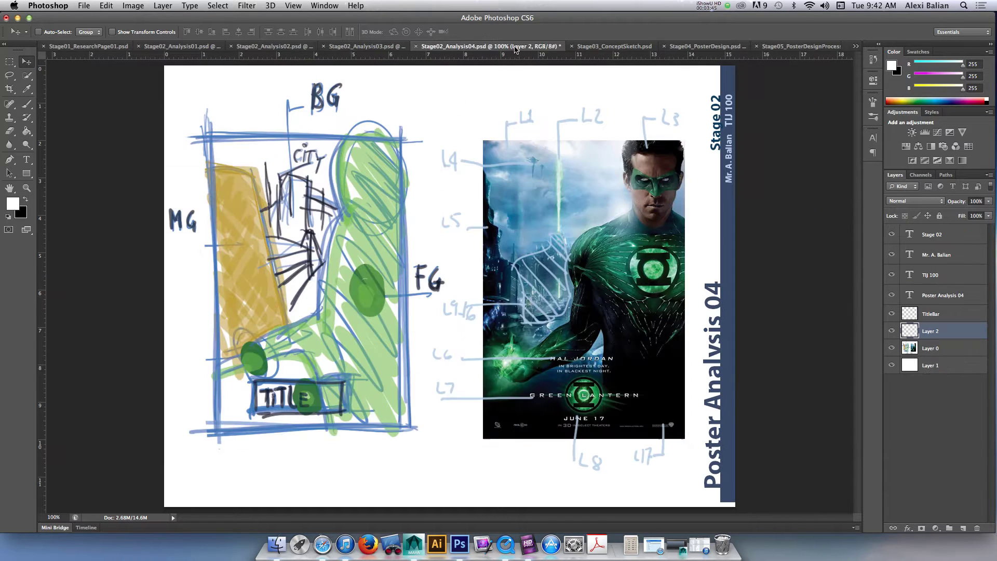
left_click(84, 6)
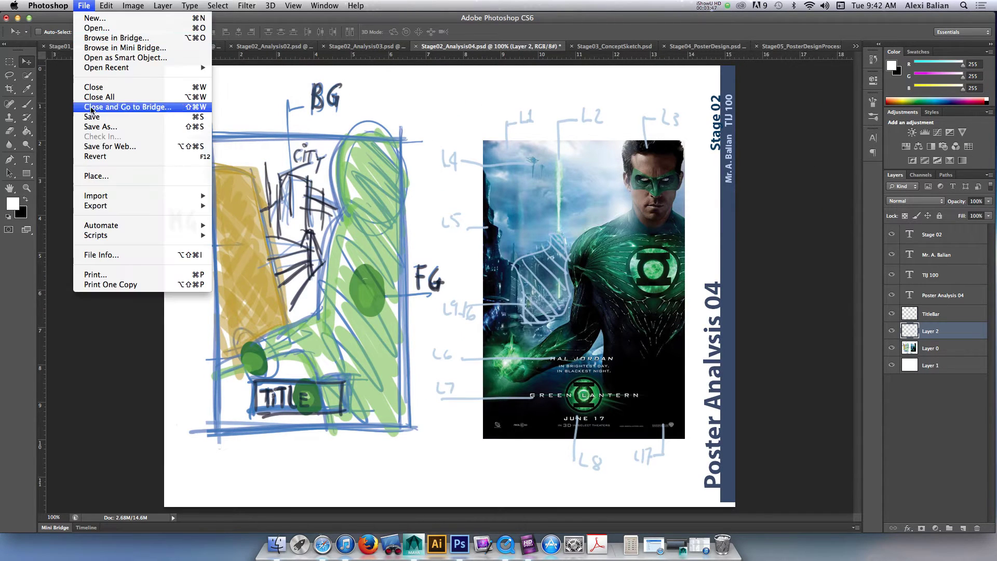
left_click(107, 147)
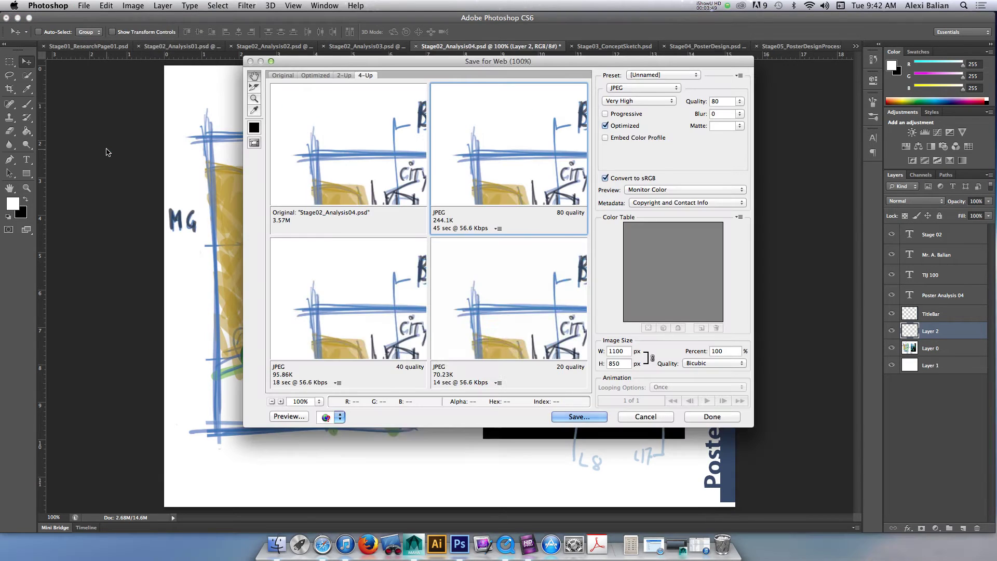
key("Return")
key("Return")
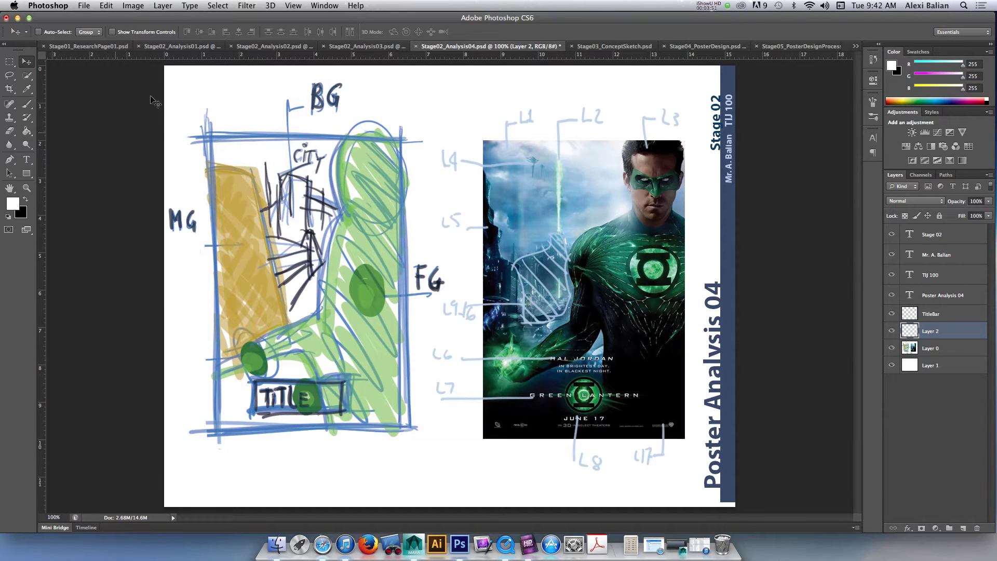
Save Stage03_ConceptSketch for web as a JPEG in PosterProcess
left_click(614, 46)
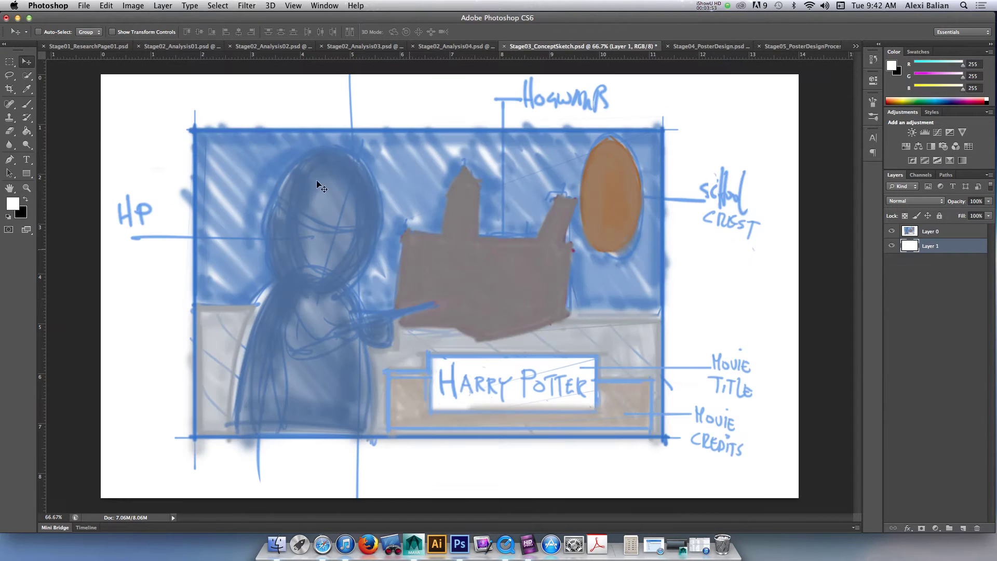
left_click(82, 6)
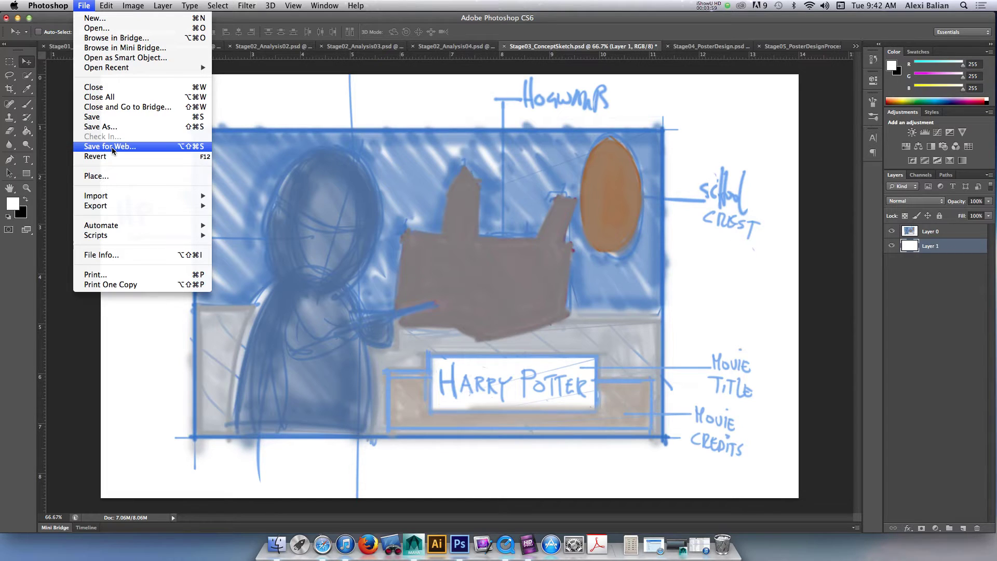
left_click(111, 146)
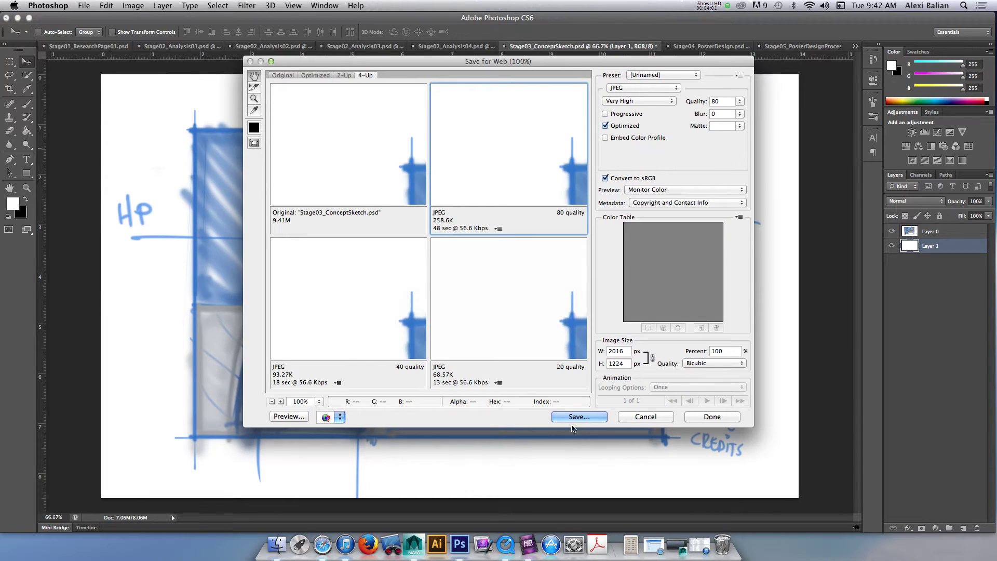
left_click(574, 418)
left_click(851, 429)
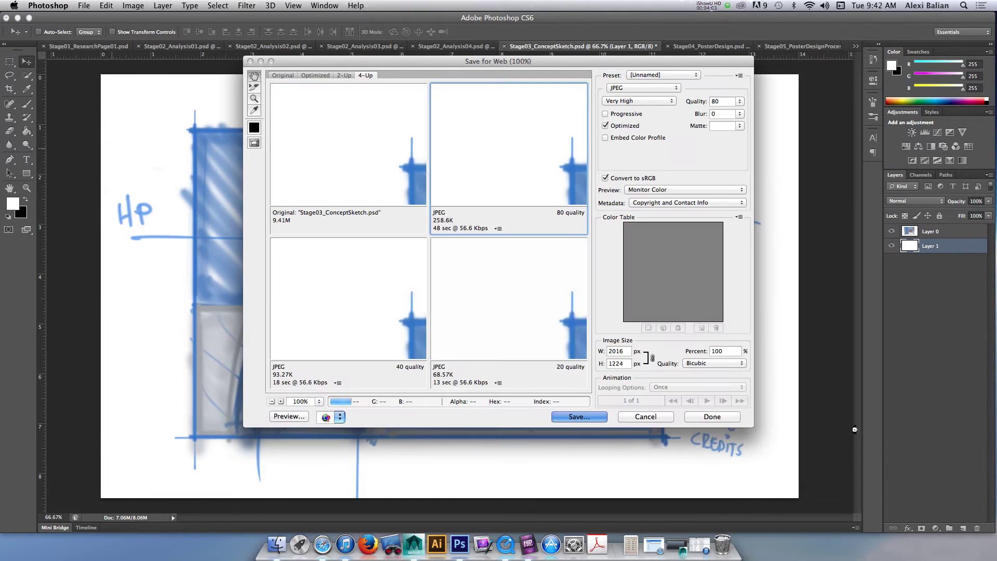
Save the Harry Potter poster for web as Stage04_PosterDesign.jpg, previewing at 33.3%
left_click(699, 45)
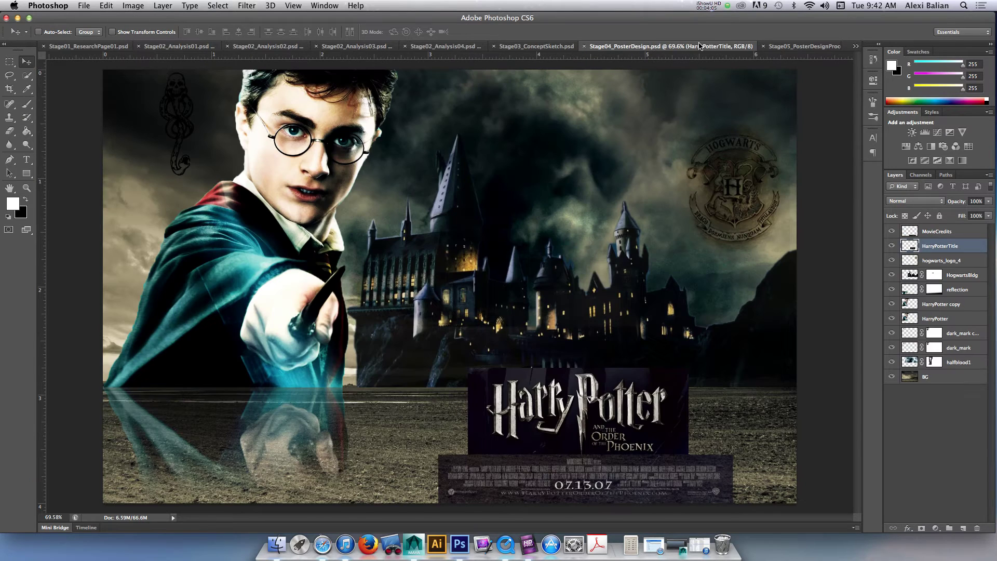
left_click(101, 7)
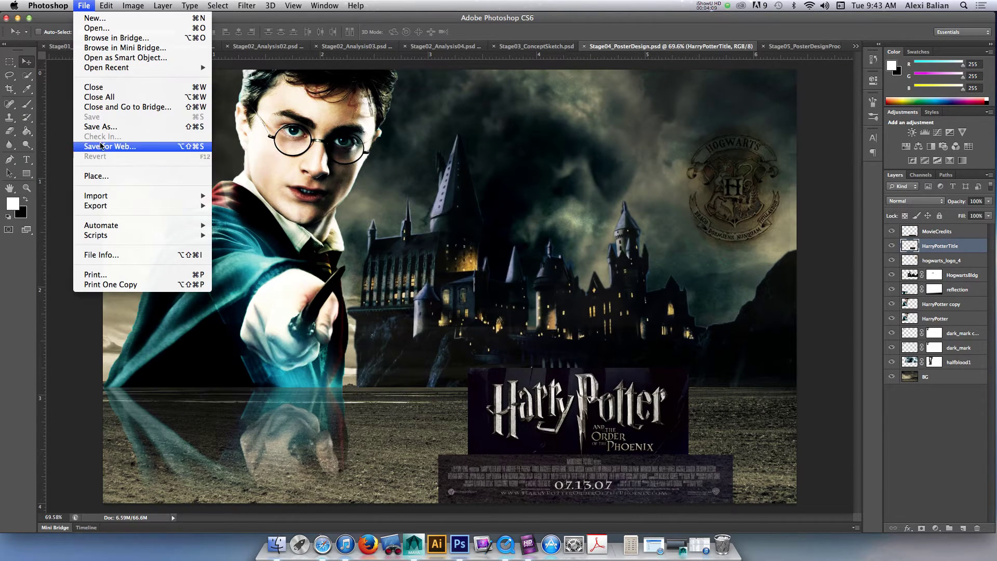
left_click(100, 145)
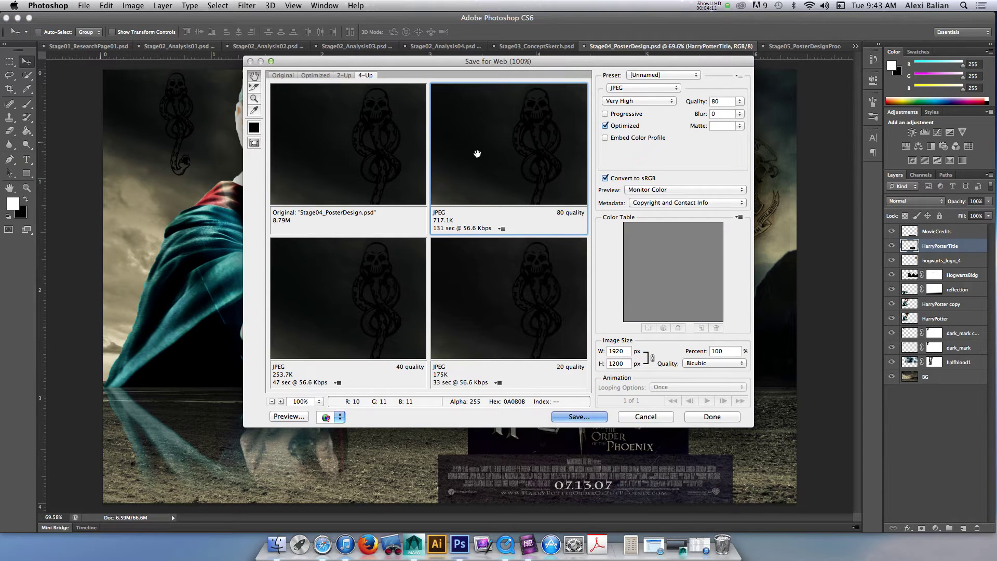
key("super+minus")
key("super+minus")
key("super+minus")
key("super+minus")
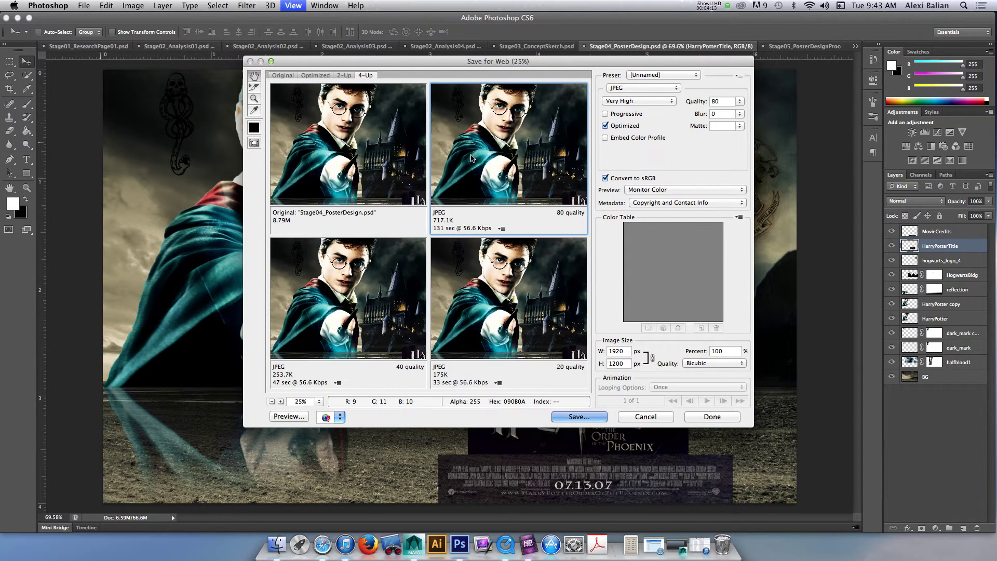
key("super+plus")
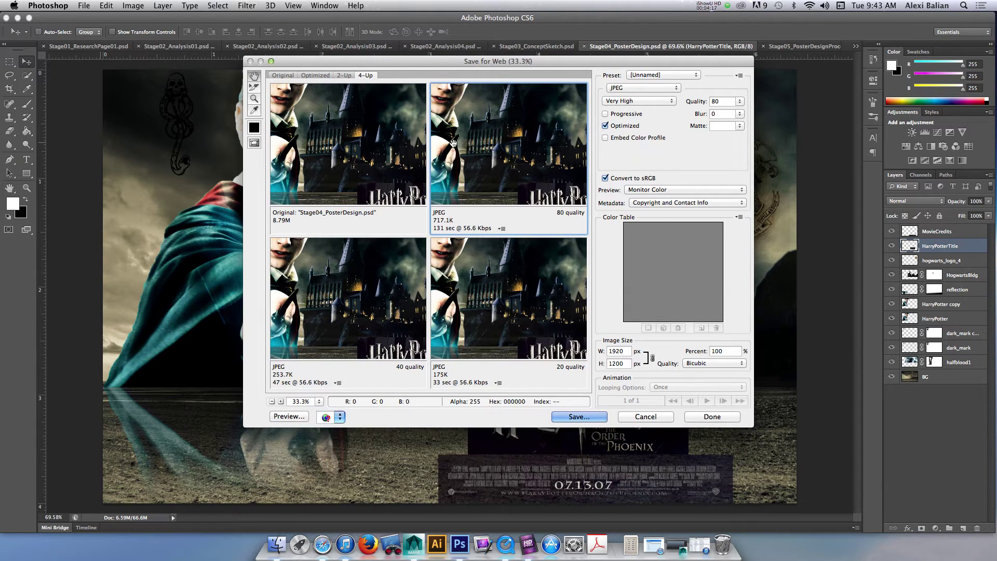
left_click_drag(471, 158, 519, 120)
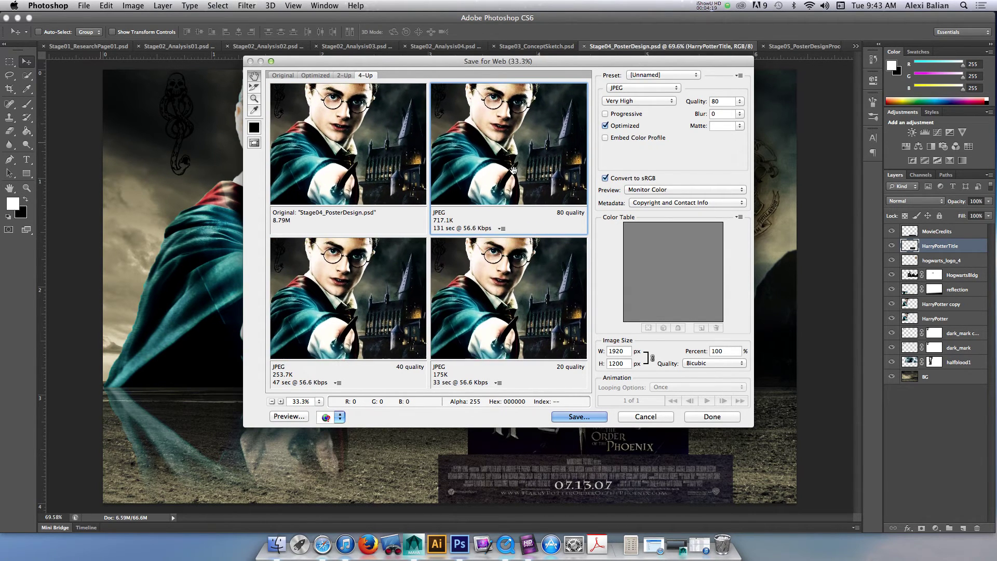
left_click(579, 416)
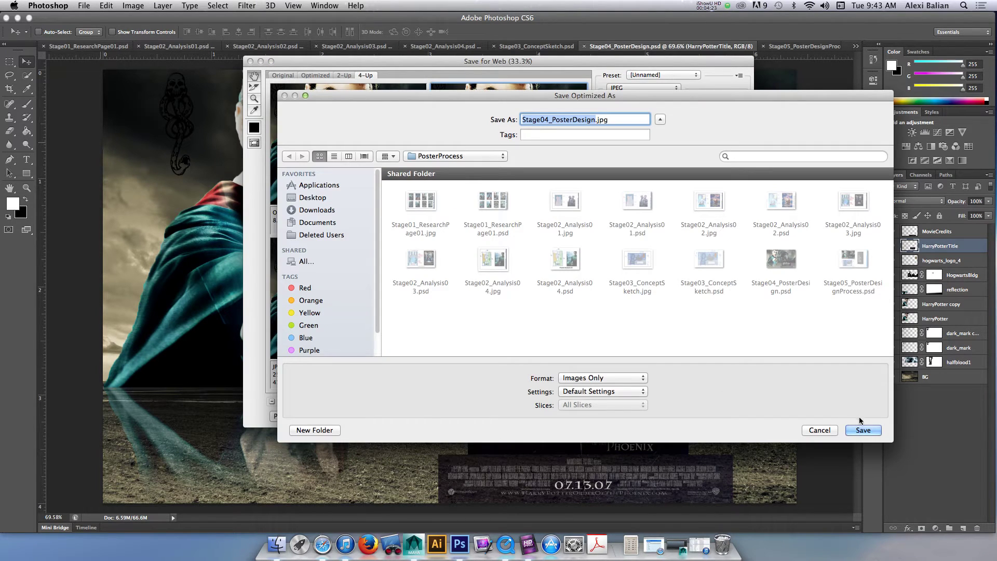
left_click(861, 430)
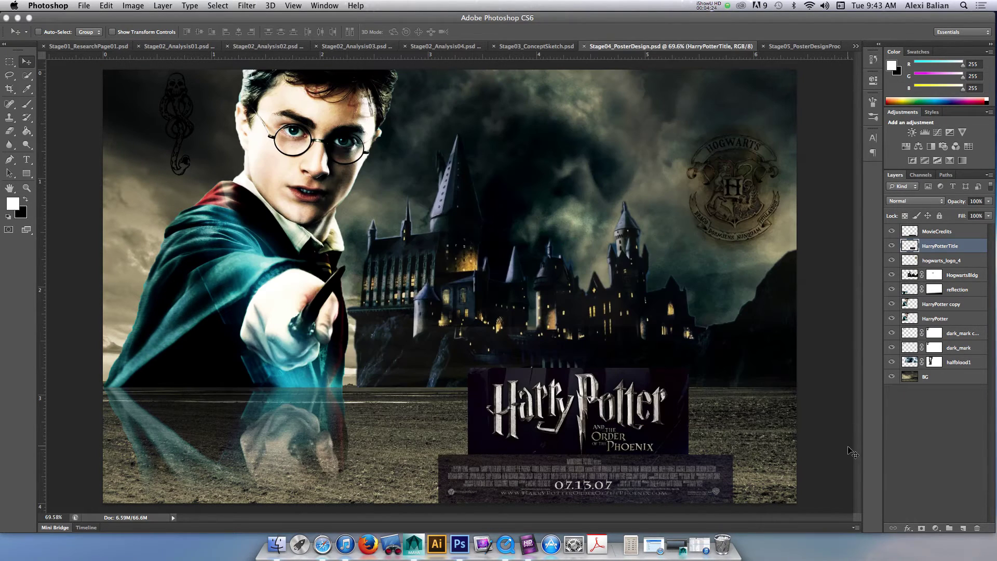
left_click(808, 46)
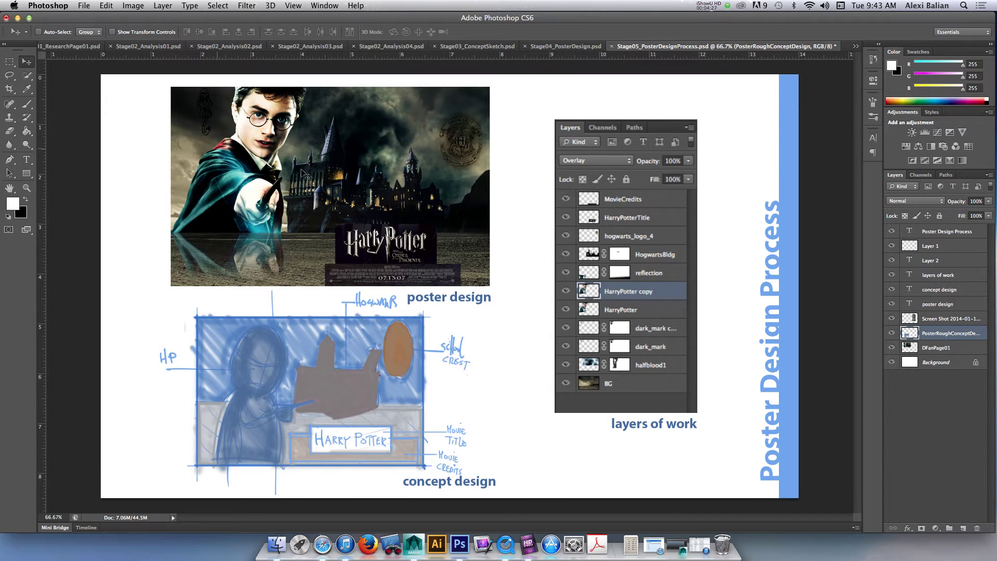
Save the design process page for web as Stage05_PosterDesignProcess.jpg in PosterProcess
left_click(84, 6)
left_click(90, 147)
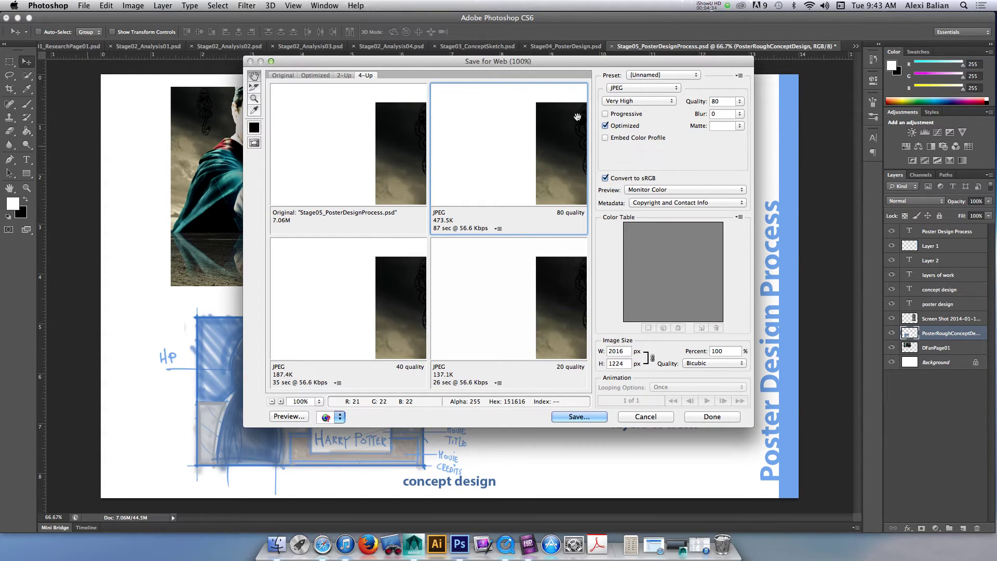
left_click_drag(554, 151, 454, 144)
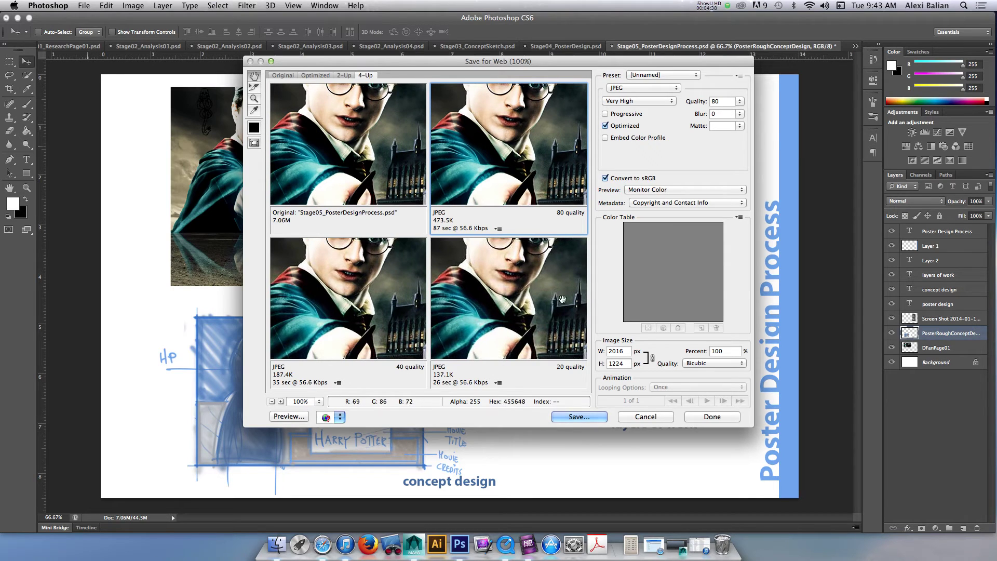
left_click(575, 416)
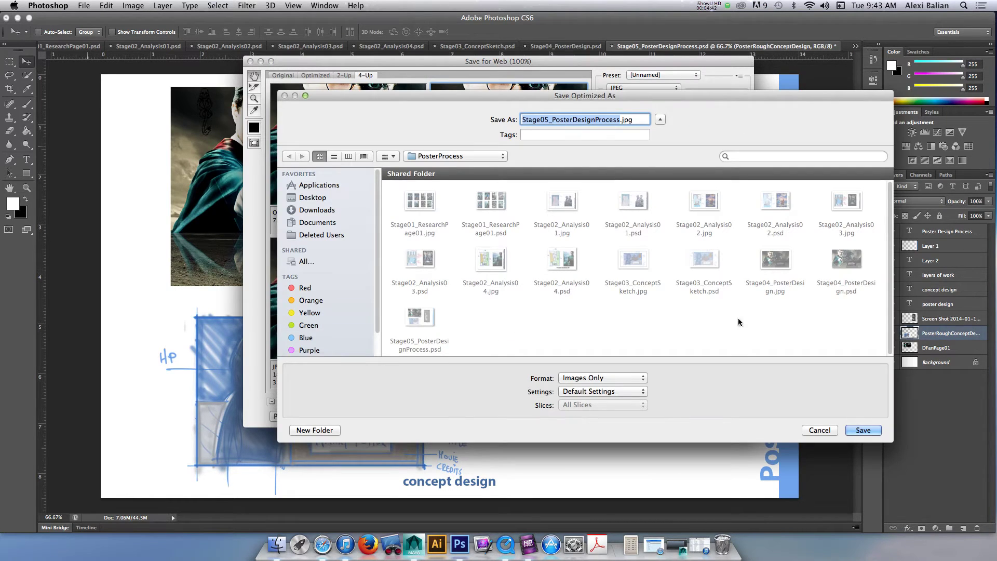
left_click(865, 431)
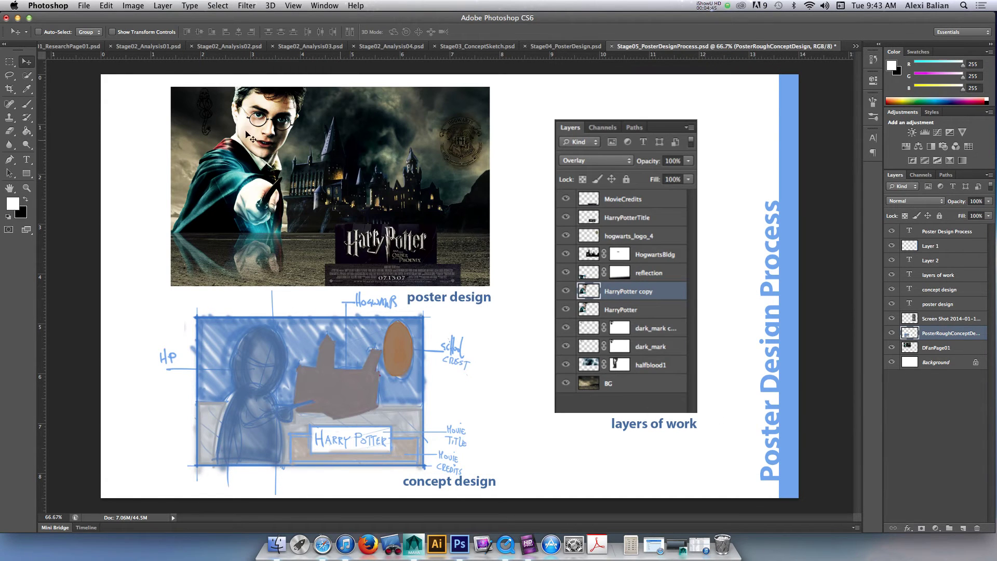
left_click(97, 47)
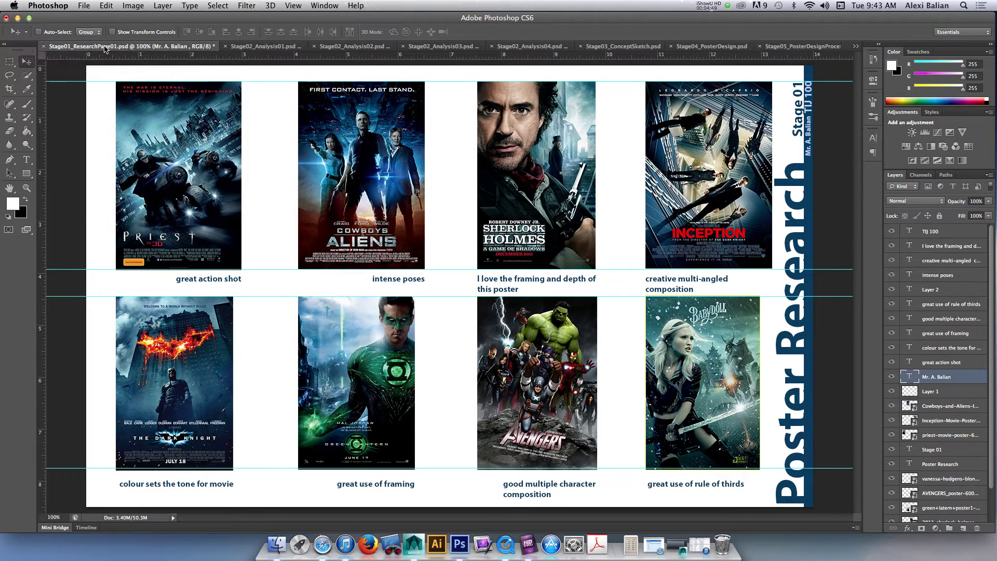
Close Stage01, Stage04_PosterDesign, Stage03_ConceptSketch and Stage02_Analysis04, saving changes where asked
key("super+w")
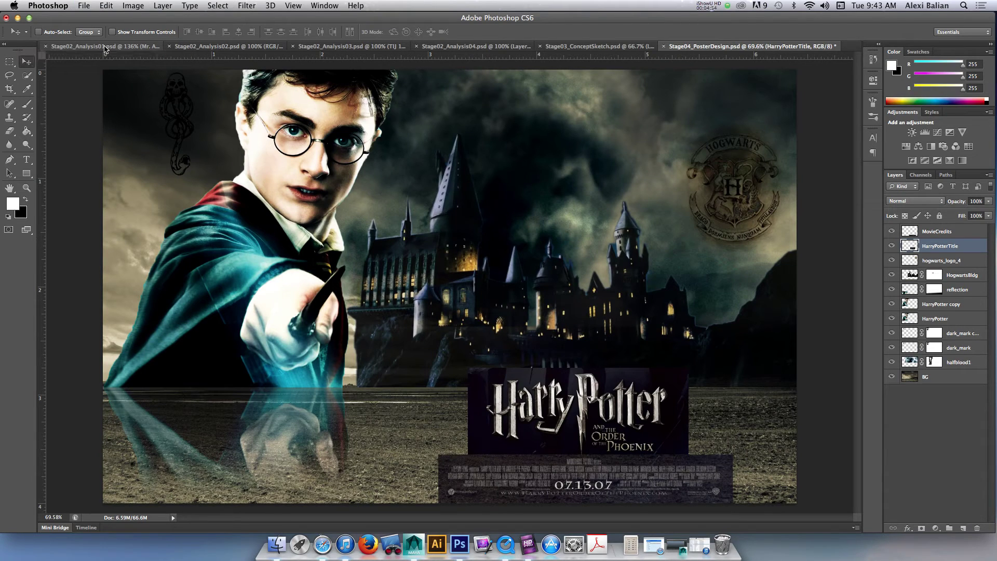
key("super+w")
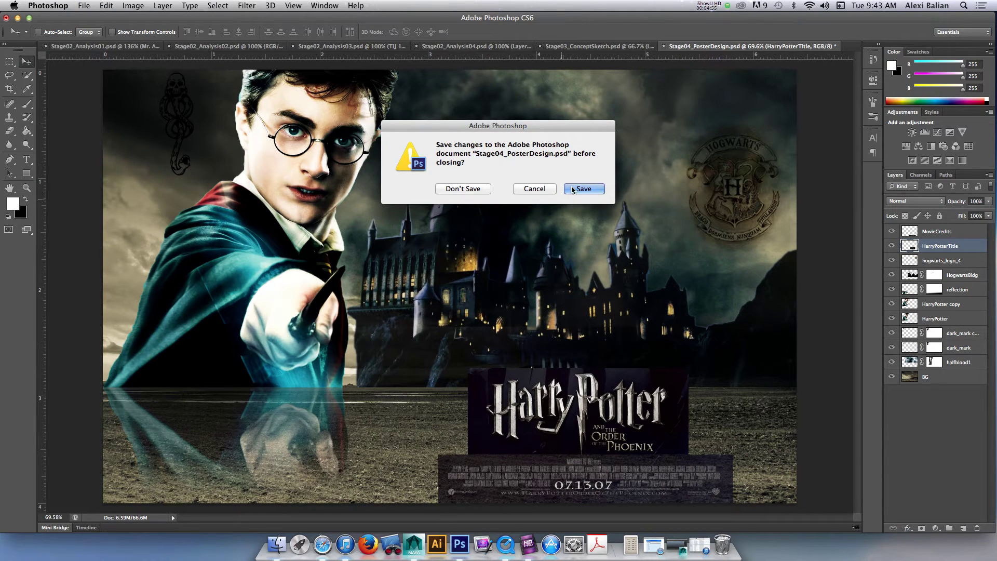
left_click(583, 189)
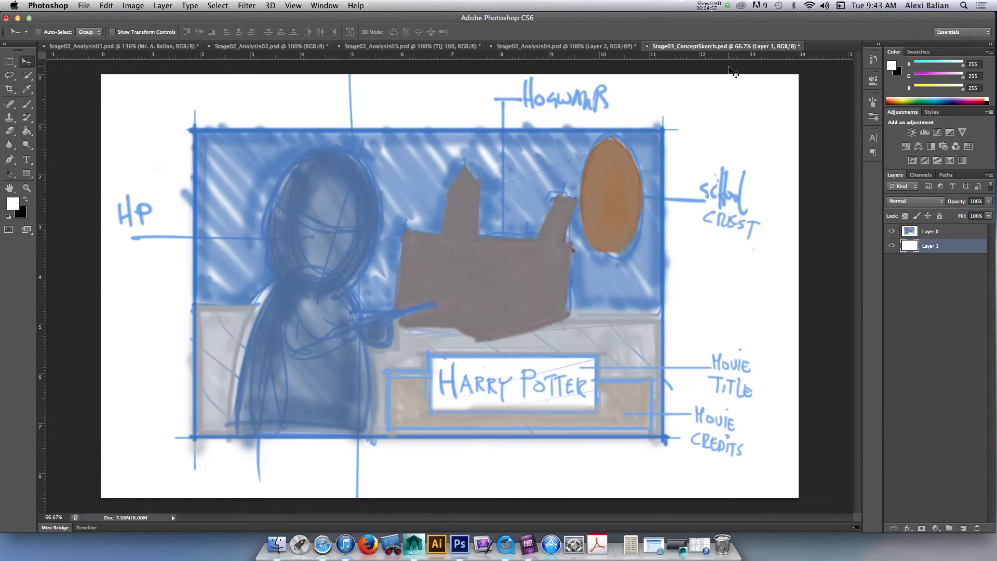
key("super+w")
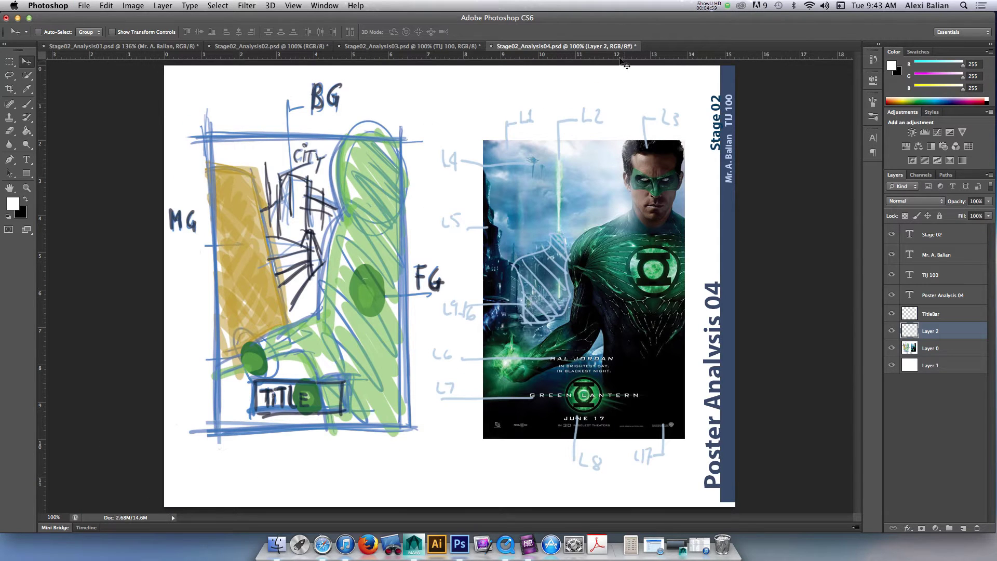
left_click(492, 47)
left_click(582, 189)
Save and close Stage02_Analysis03, Stage02_Analysis02 and Stage02_Analysis01
key("super+s")
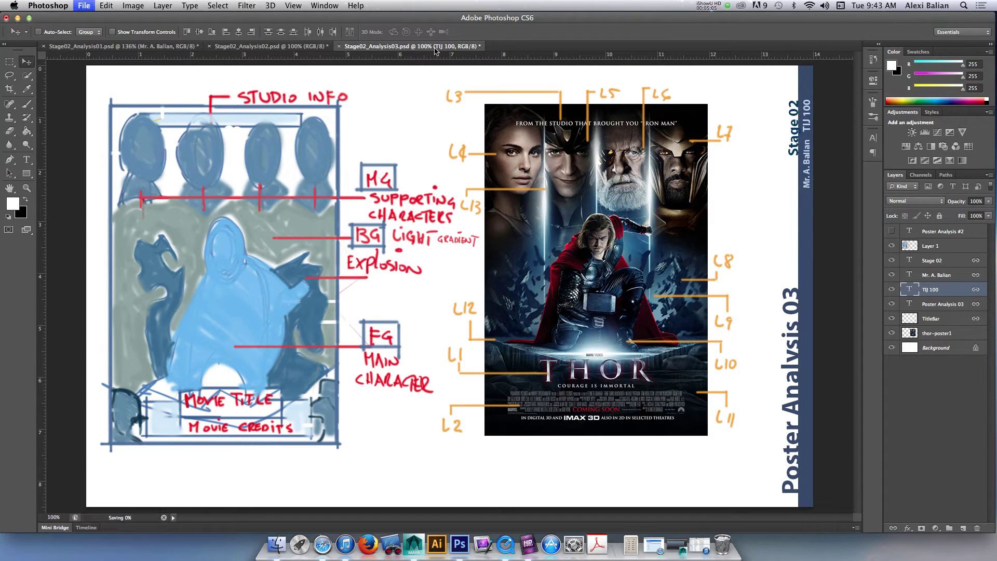
key("super+w")
key("super+s")
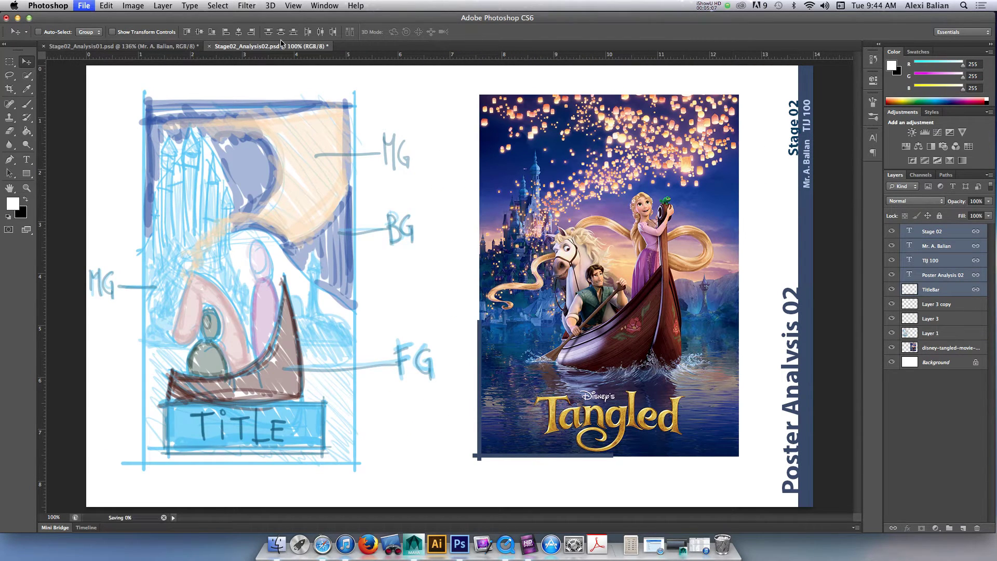
key("super+w")
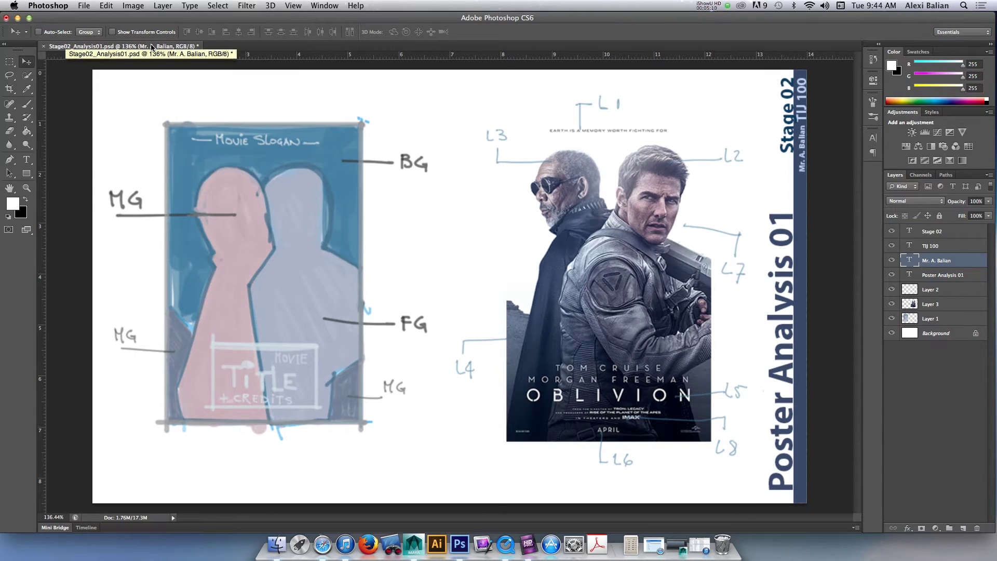
key("super+w")
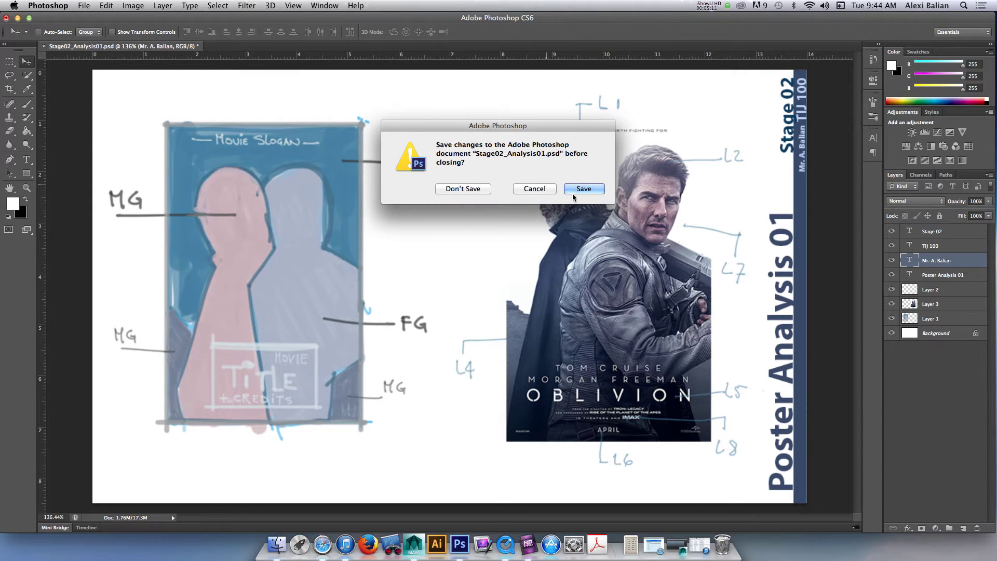
left_click(572, 189)
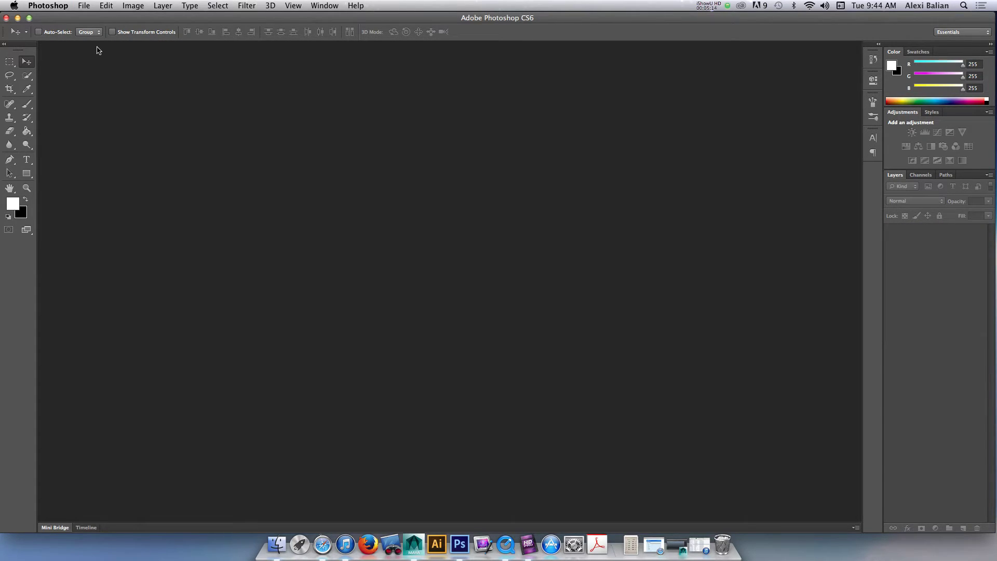
Open Stage01_ResearchPage01.jpg from PosterProcess, with files listed and sorted by Kind in an enlarged dialog
key("super+o")
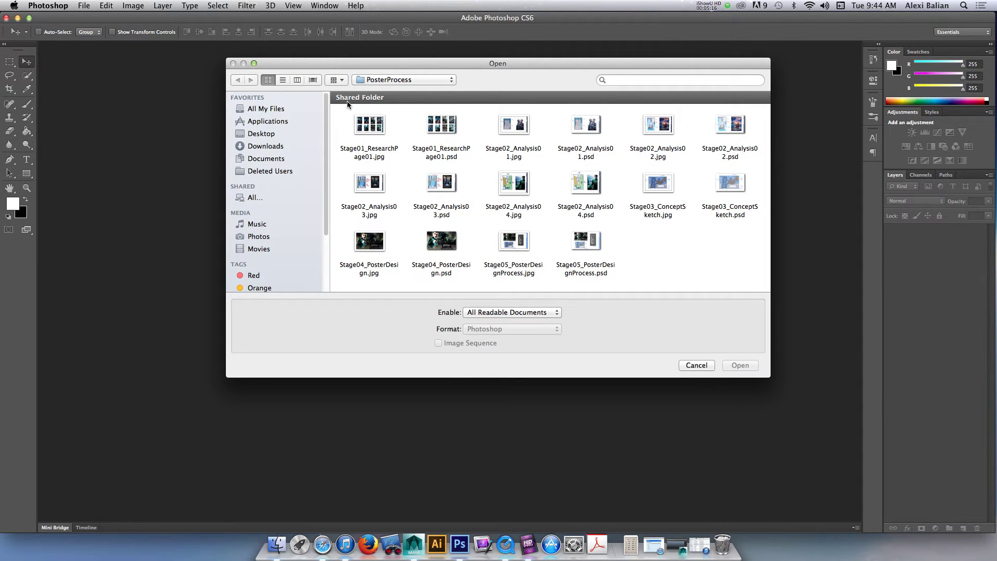
left_click(281, 80)
left_click_drag(424, 61, 309, 19)
left_click_drag(651, 332, 805, 467)
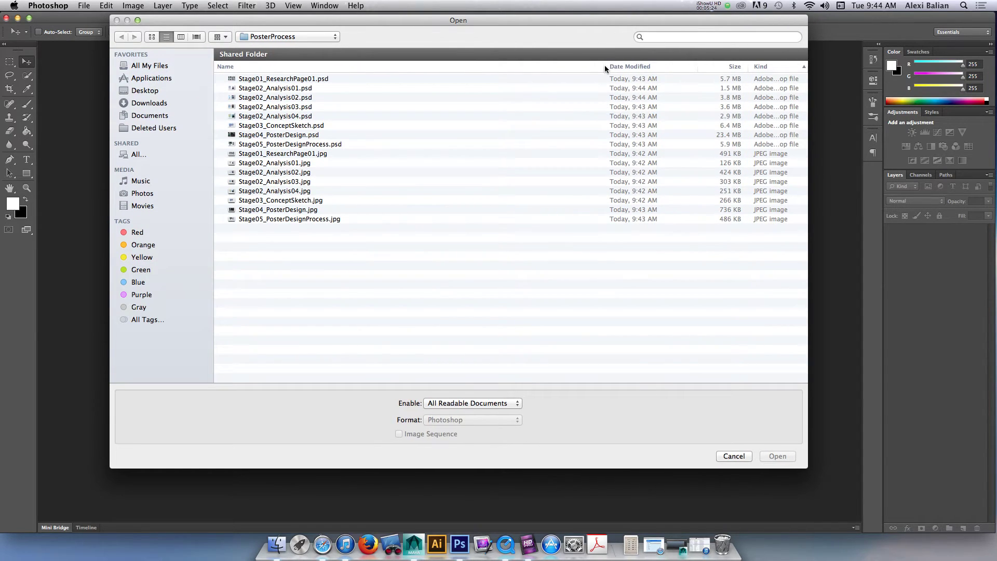
left_click_drag(604, 66, 439, 69)
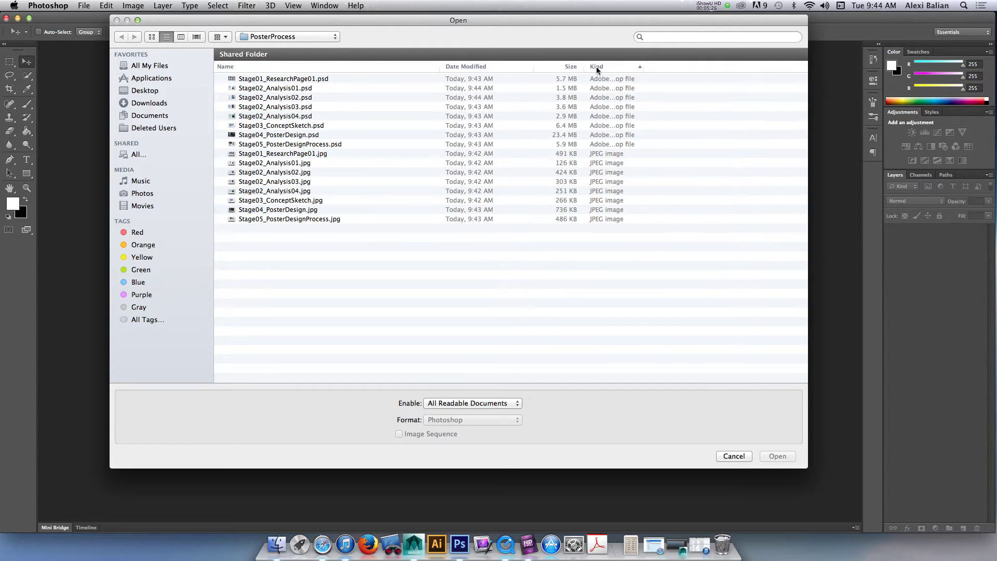
left_click(596, 67)
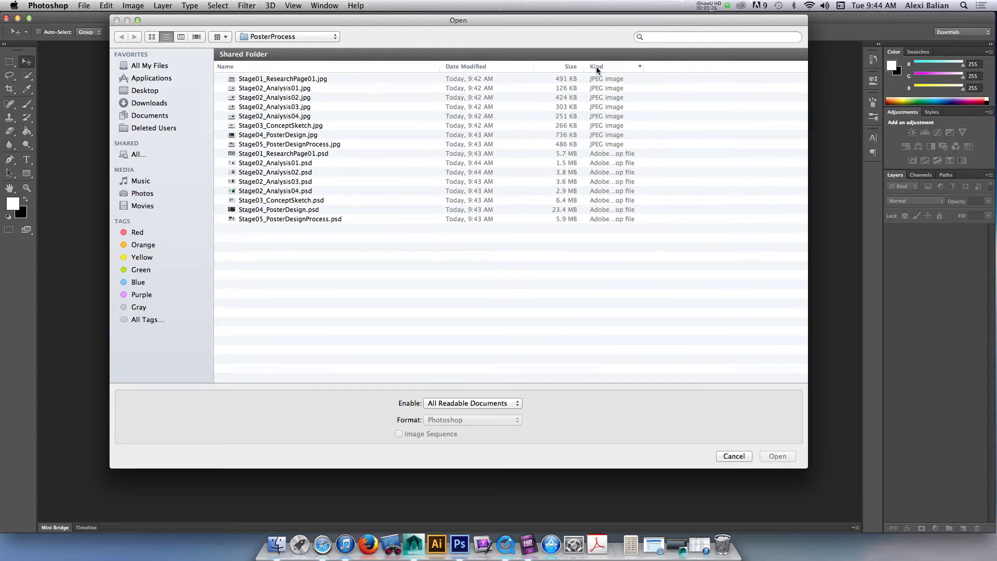
double_click(286, 79)
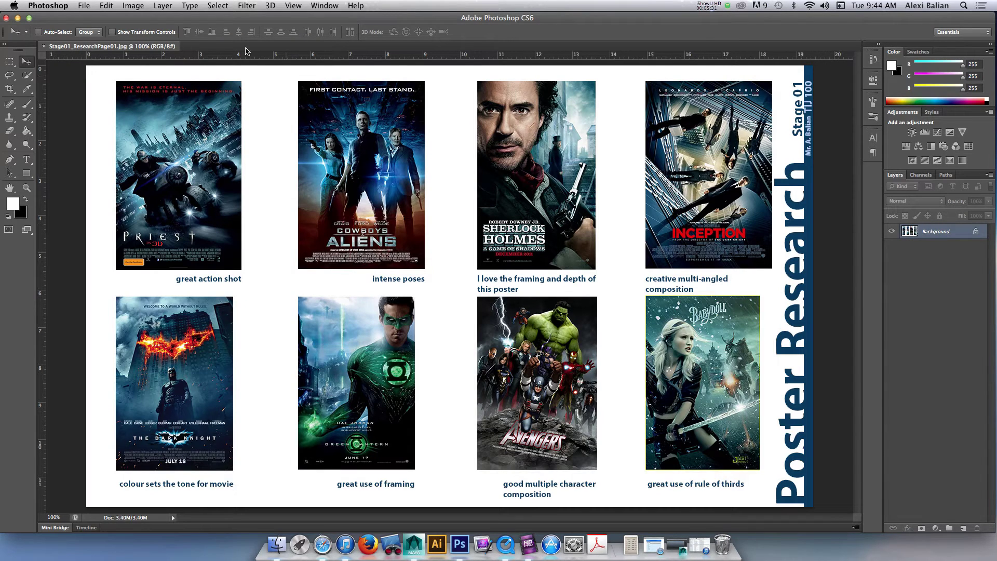
Open Stage02_Analysis01.jpg from the PosterProcess folder
key("super+o")
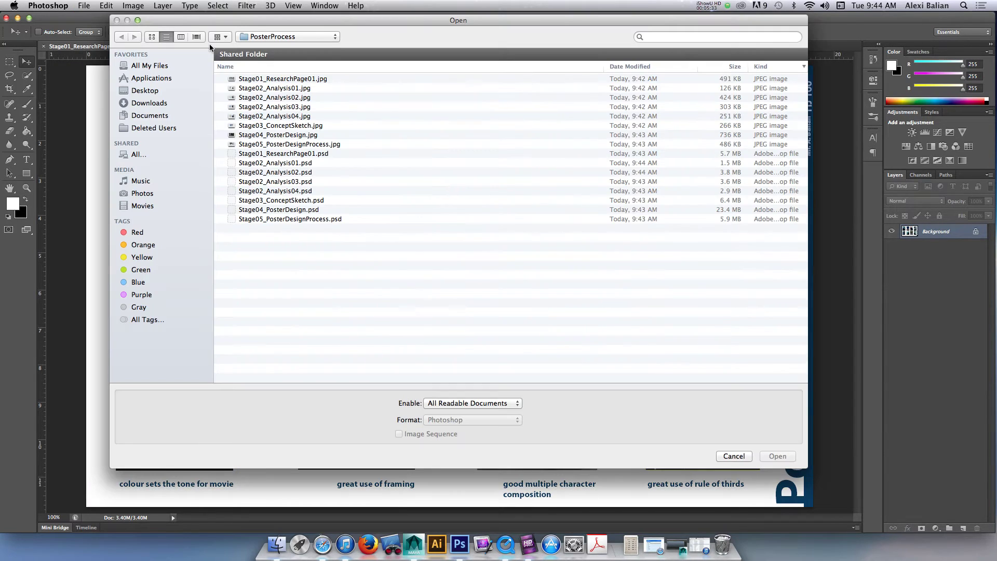
left_click(274, 88)
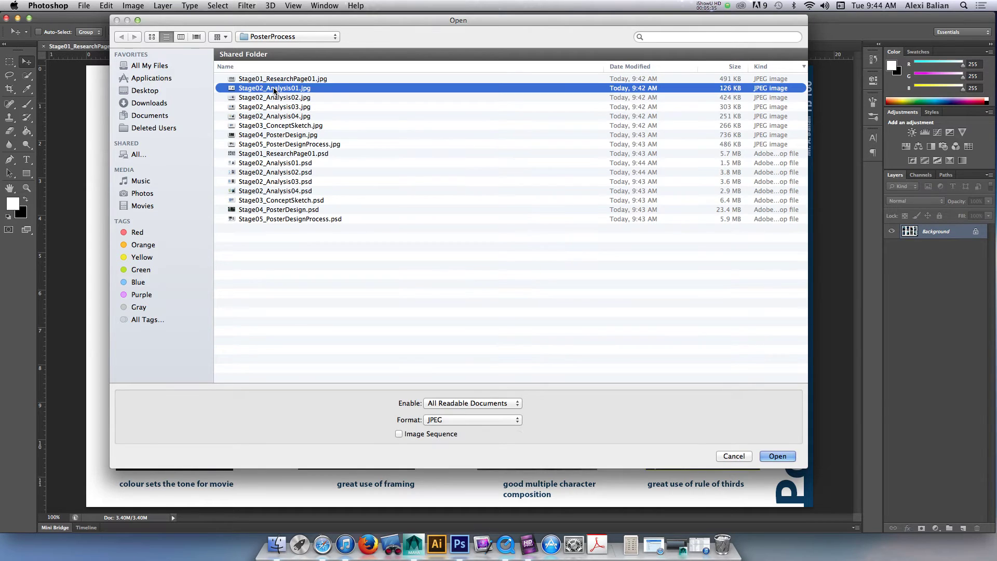
double_click(274, 88)
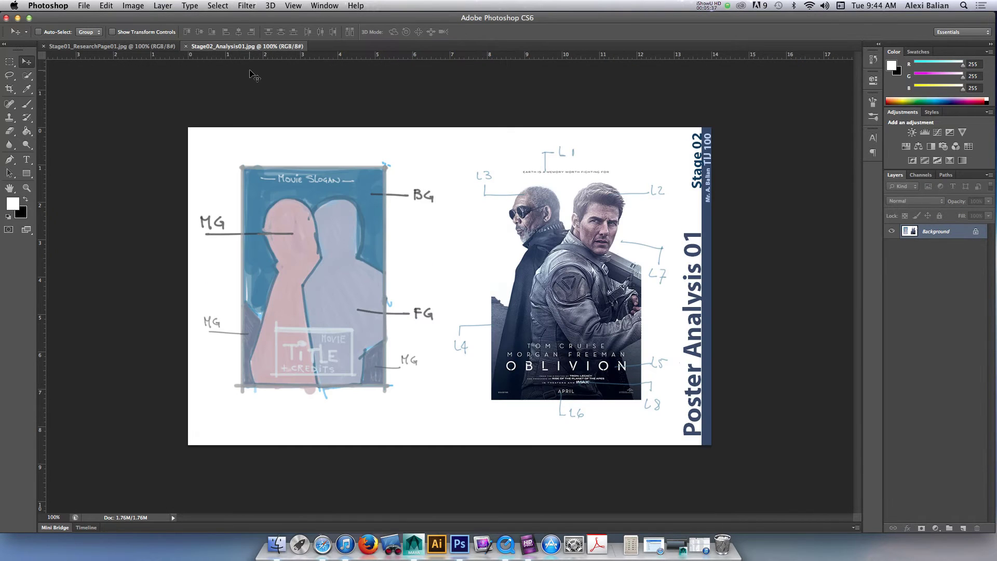
Open Stage02_Analysis02.jpg through Stage05_PosterDesignProcess.jpg together, then return to the Stage01_ResearchPage01 tab
key("super+o")
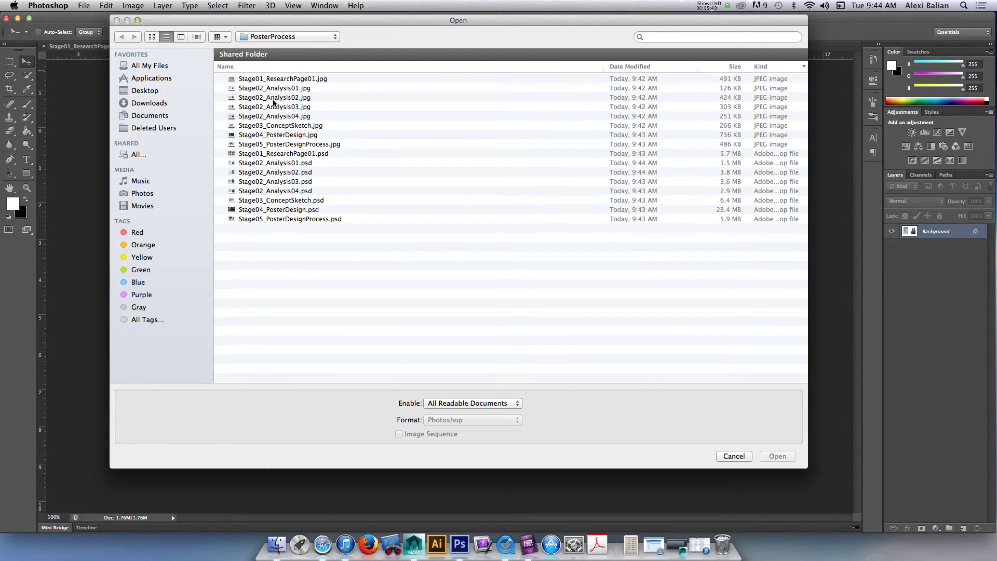
left_click(276, 97)
left_click_drag(276, 98, 276, 145)
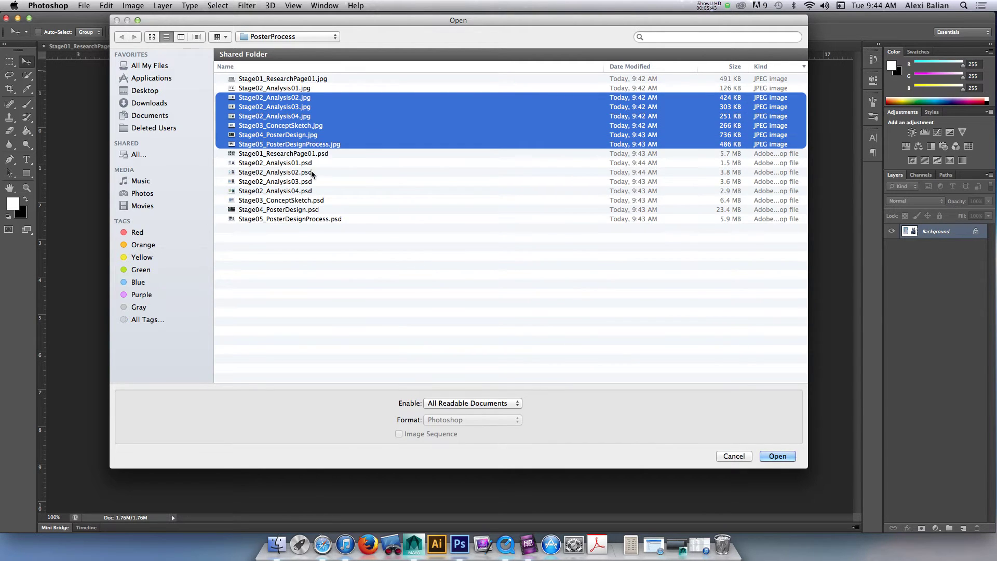
left_click(779, 456)
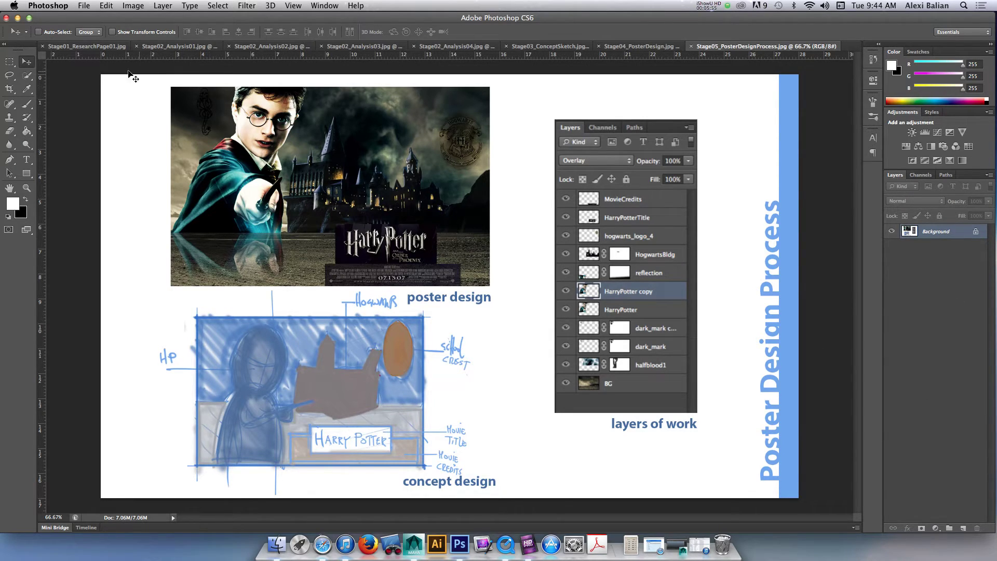
left_click(81, 47)
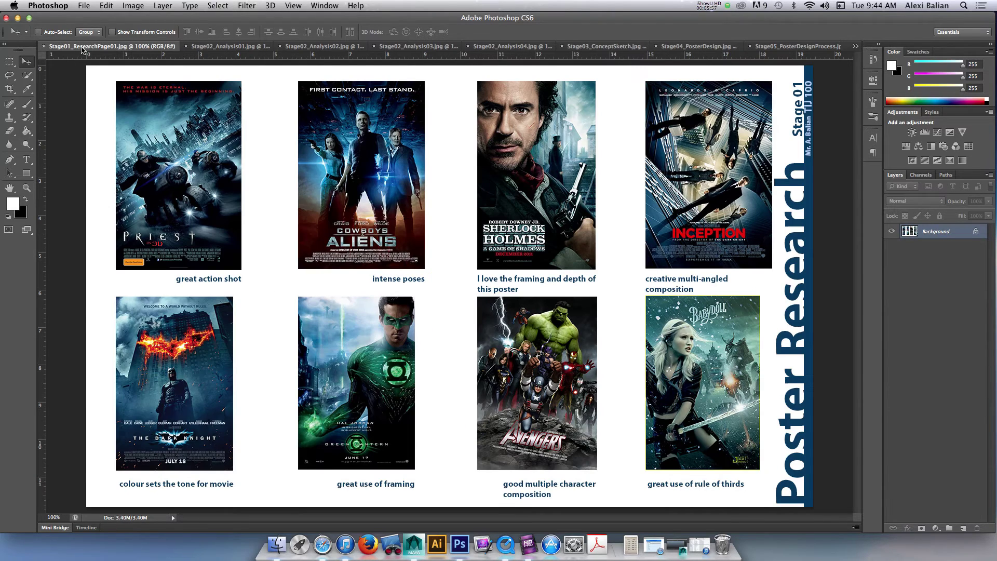
Save Stage01_ResearchPage01 as a Photoshop PDF in PosterProcess via File > Save As
left_click(83, 6)
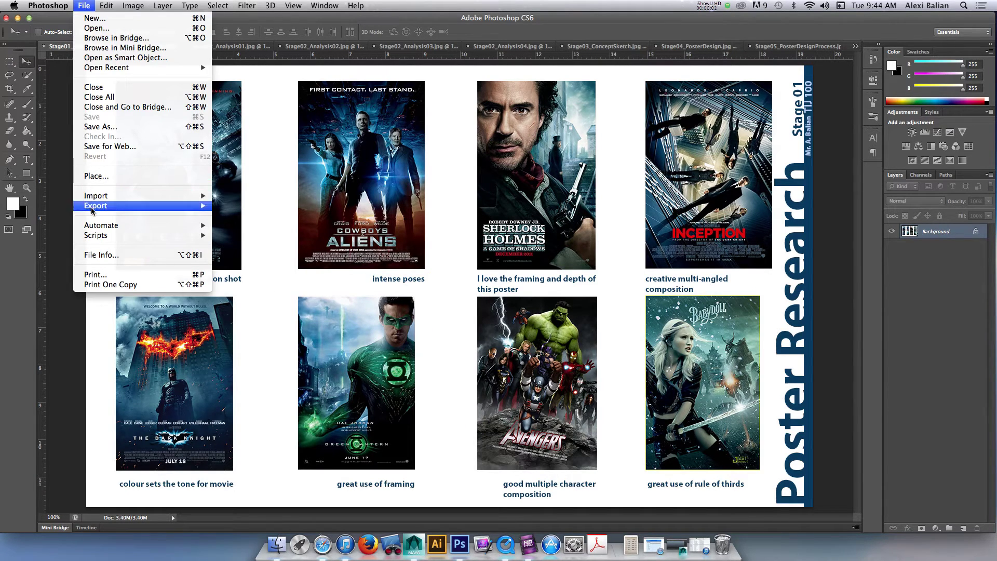
mouse_move(92, 209)
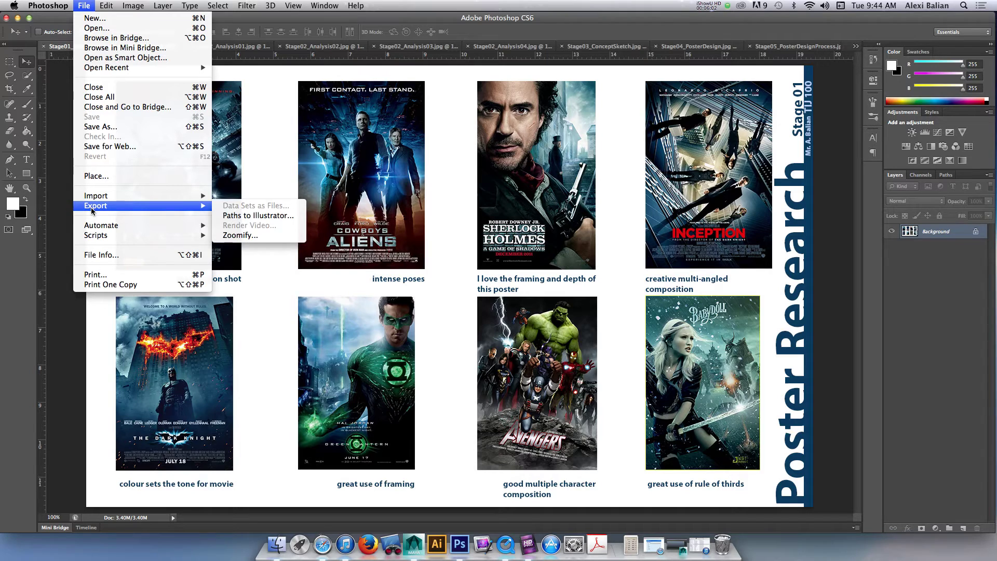
left_click(97, 126)
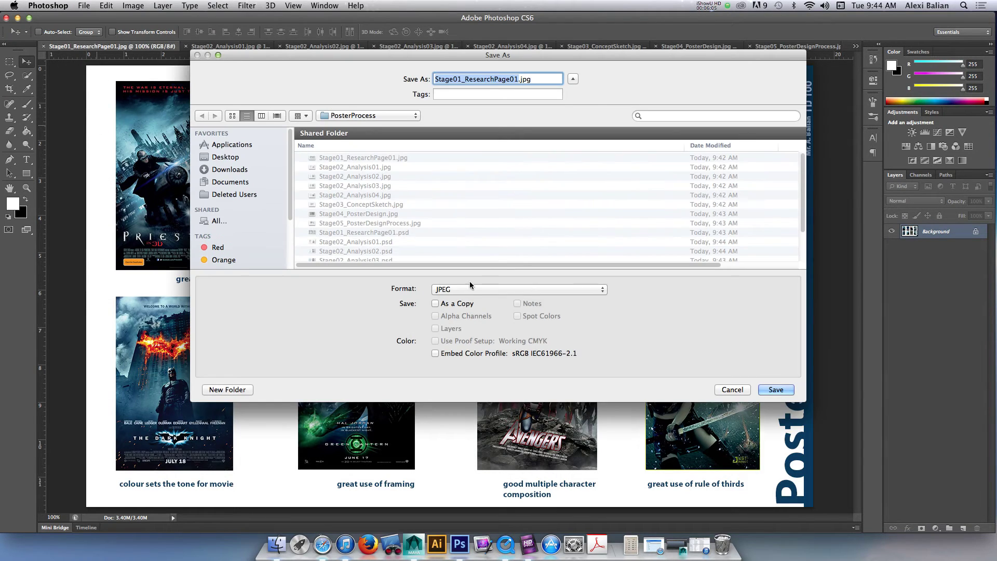
left_click(462, 289)
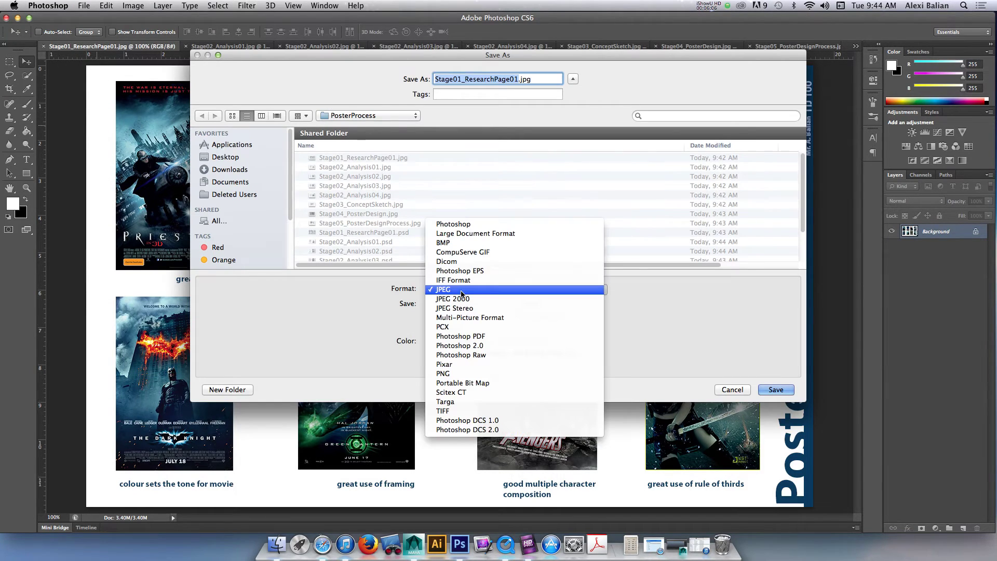
left_click(456, 337)
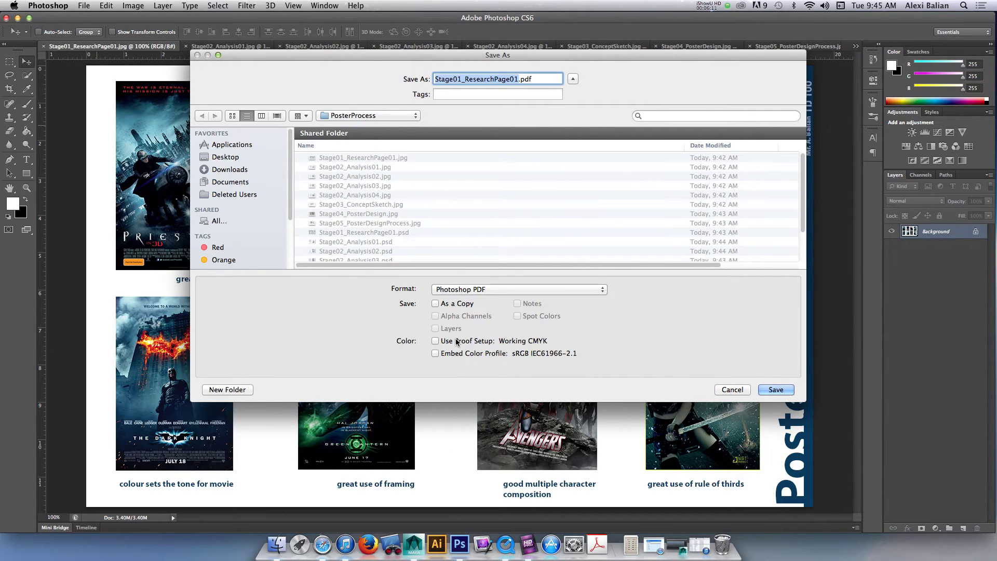
left_click(776, 389)
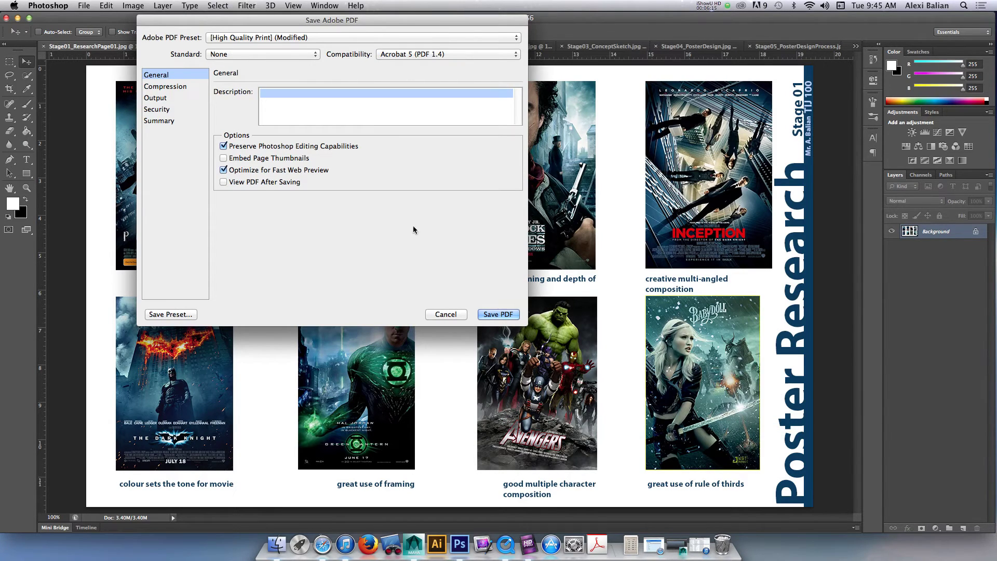
left_click(494, 314)
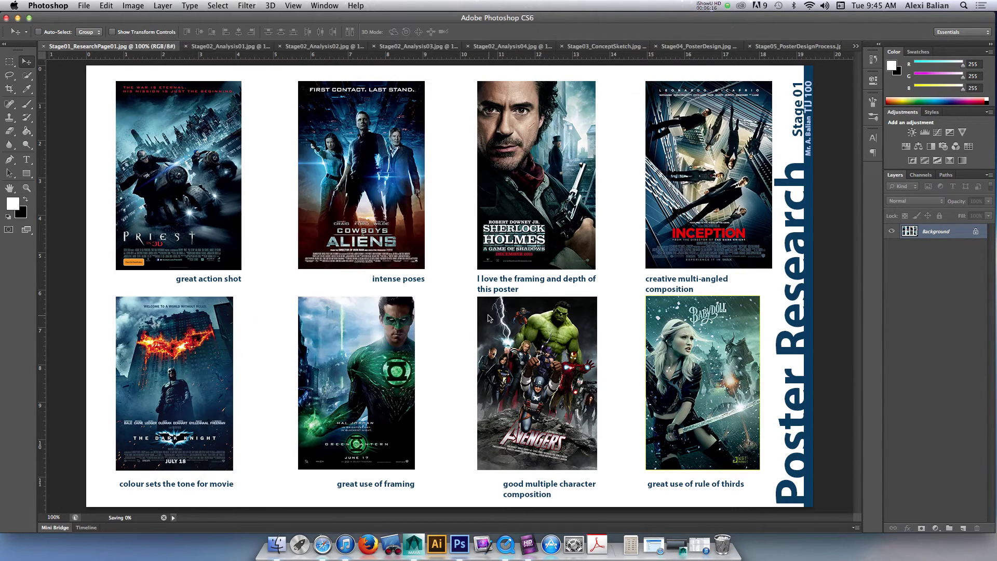
Save Stage02_Analysis01 as a Photoshop PDF in PosterProcess
left_click(257, 46)
key("super+shift+s")
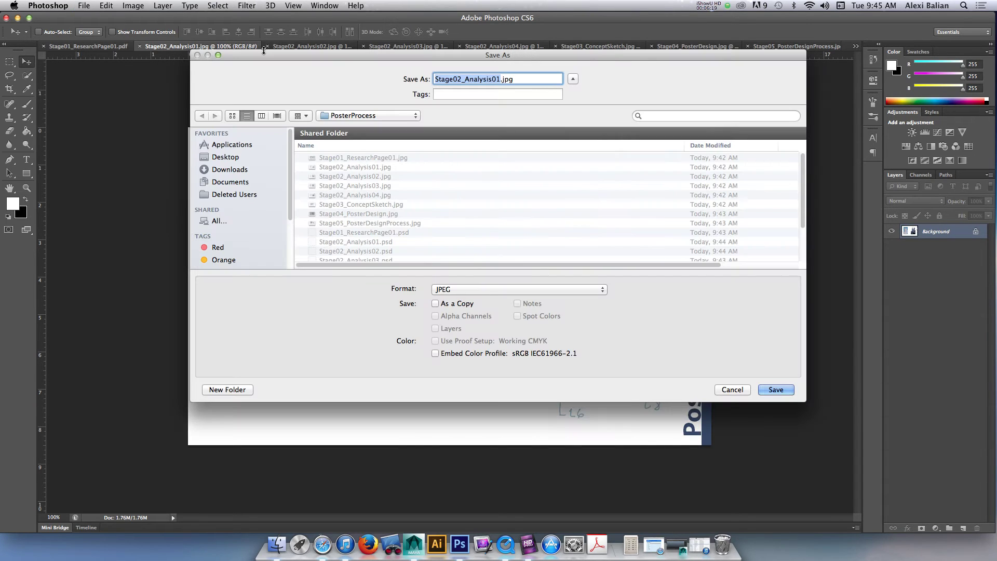
left_click(465, 289)
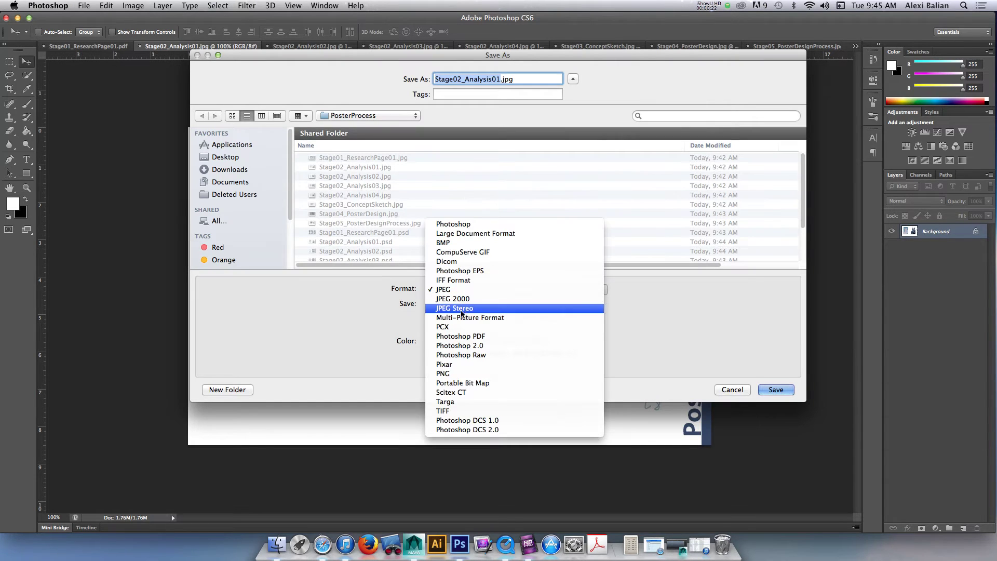
left_click(597, 337)
left_click(775, 390)
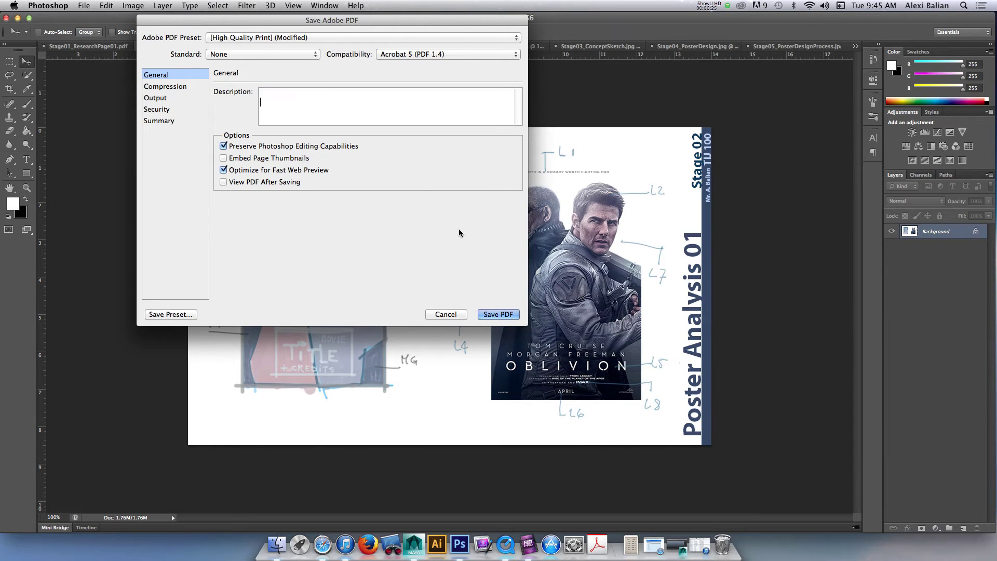
left_click(488, 314)
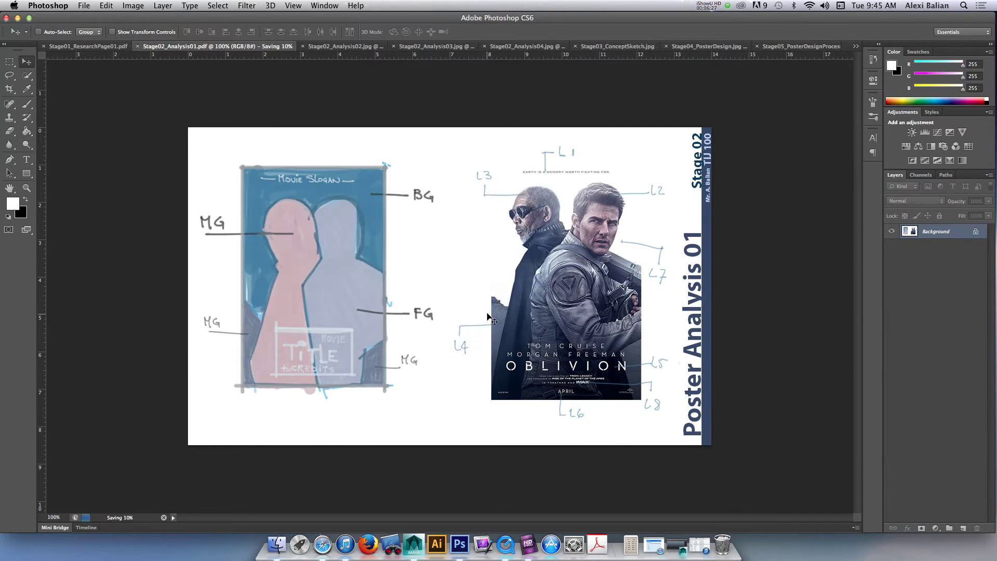
Save Stage02_Analysis02 as a Photoshop PDF
left_click(324, 48)
key("super+shift+s")
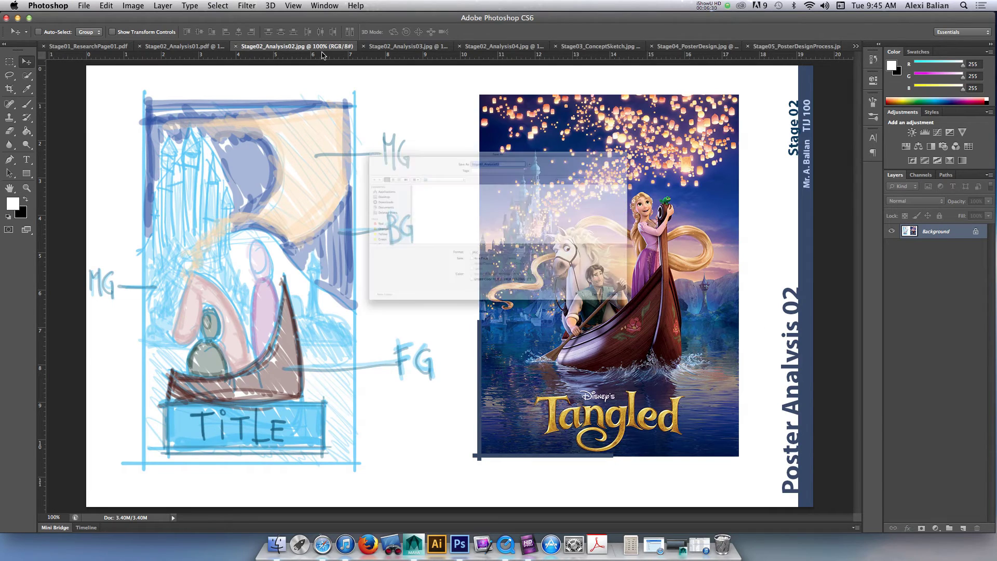
left_click(468, 291)
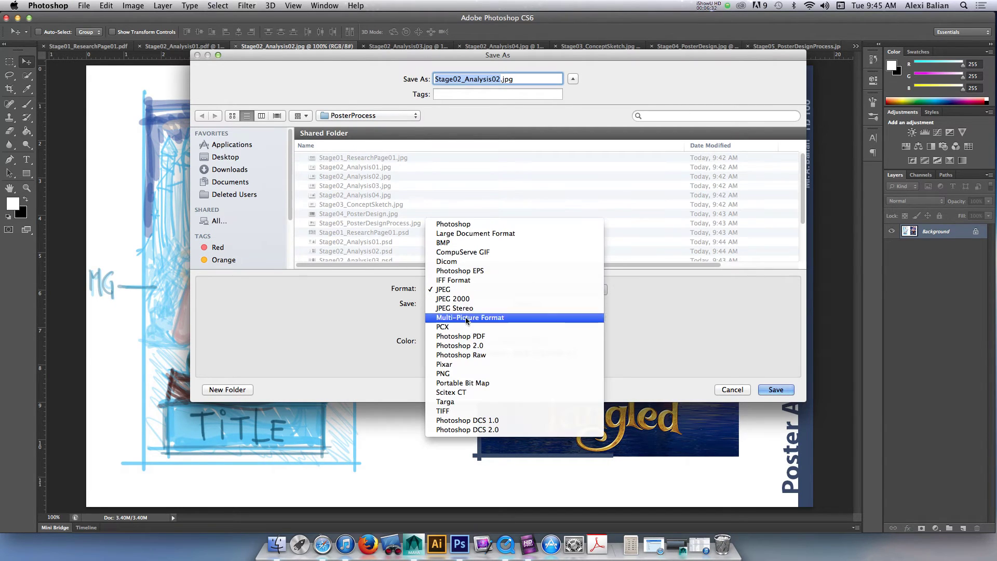
left_click(458, 338)
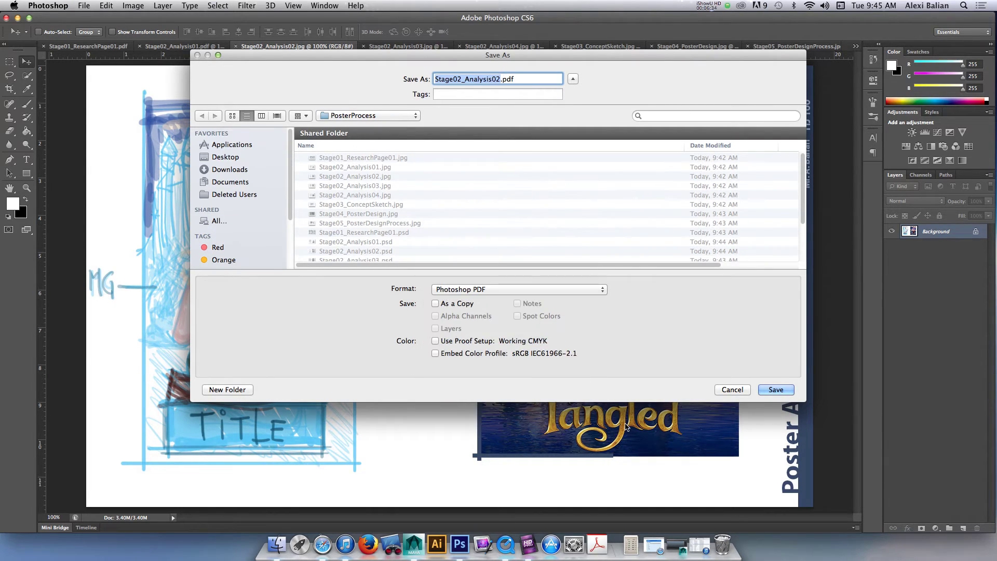
left_click(775, 389)
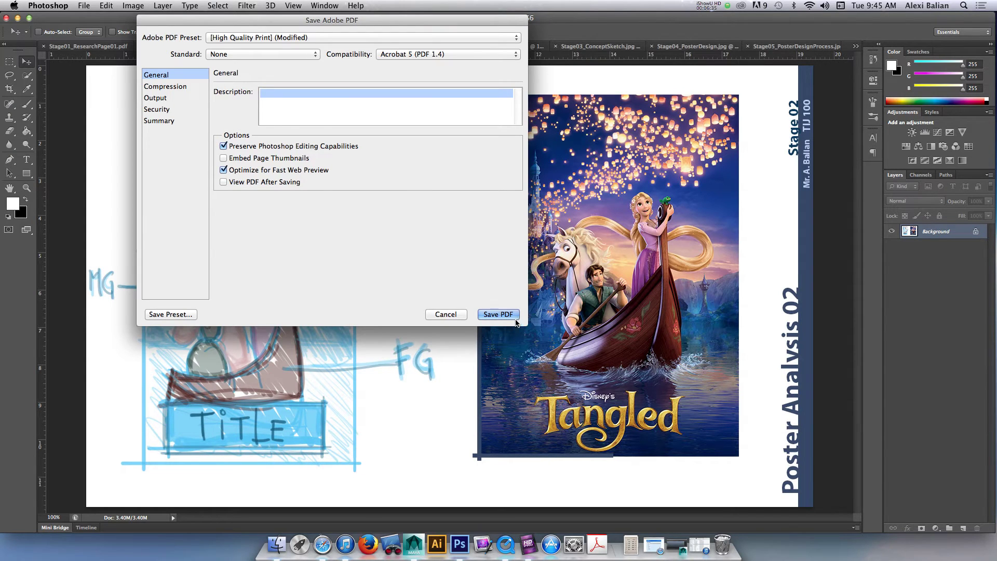
left_click(512, 316)
Save Stage02_Analysis03 as a Photoshop PDF
left_click(417, 46)
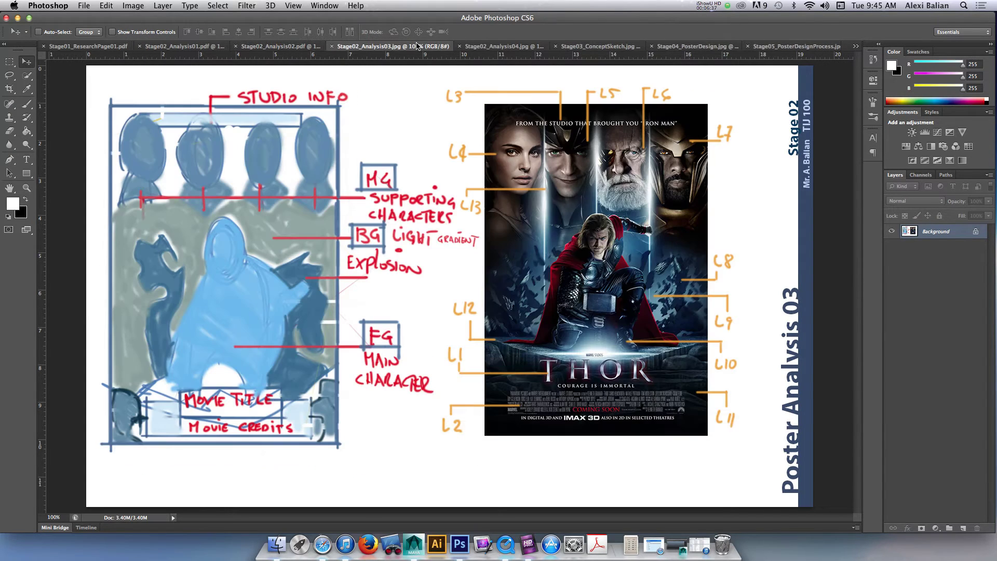
key("super+shift+s")
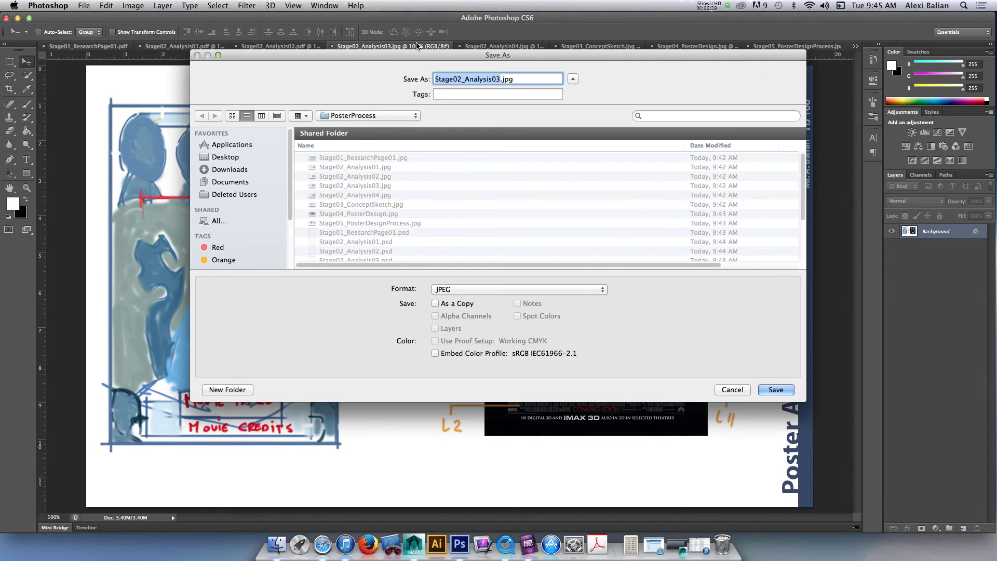
left_click(518, 289)
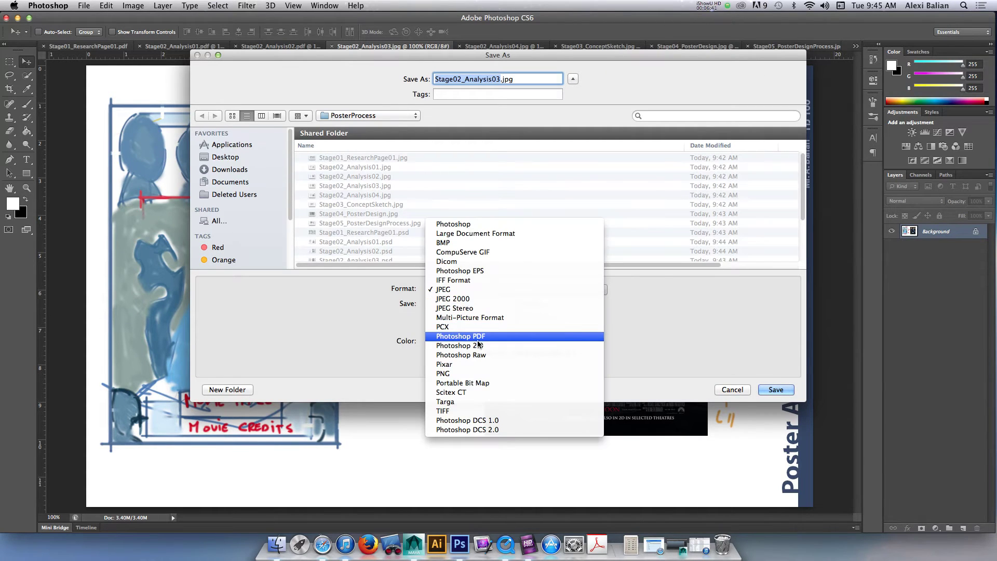
left_click(571, 337)
left_click(774, 389)
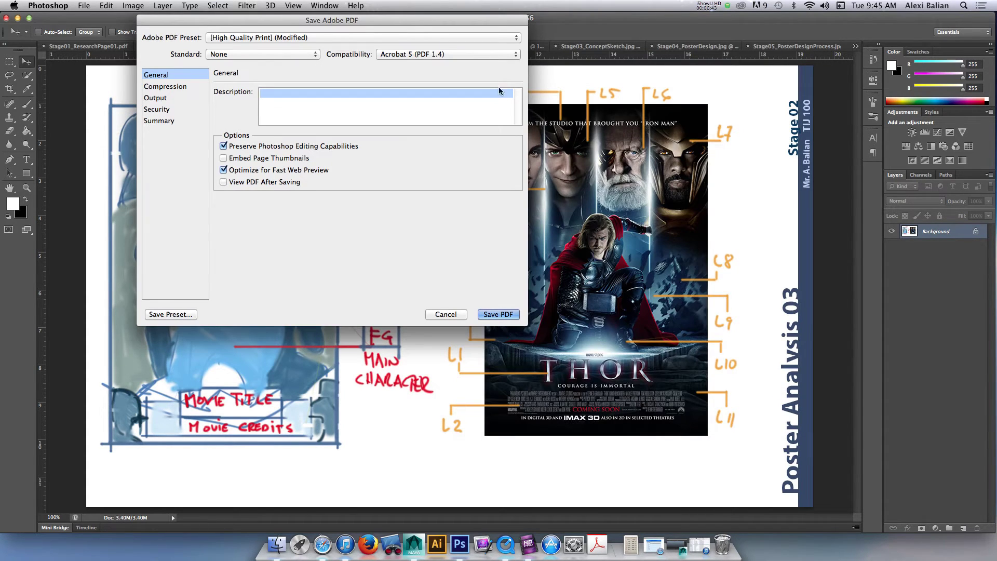
left_click(498, 314)
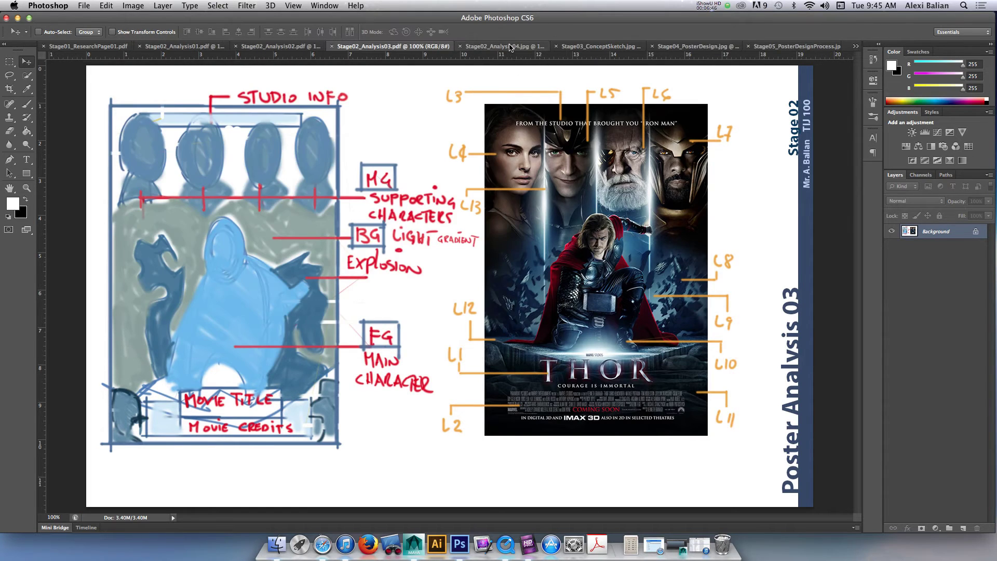
Save Stage02_Analysis04 as a Photoshop PDF
left_click(511, 46)
key("super+shift+s")
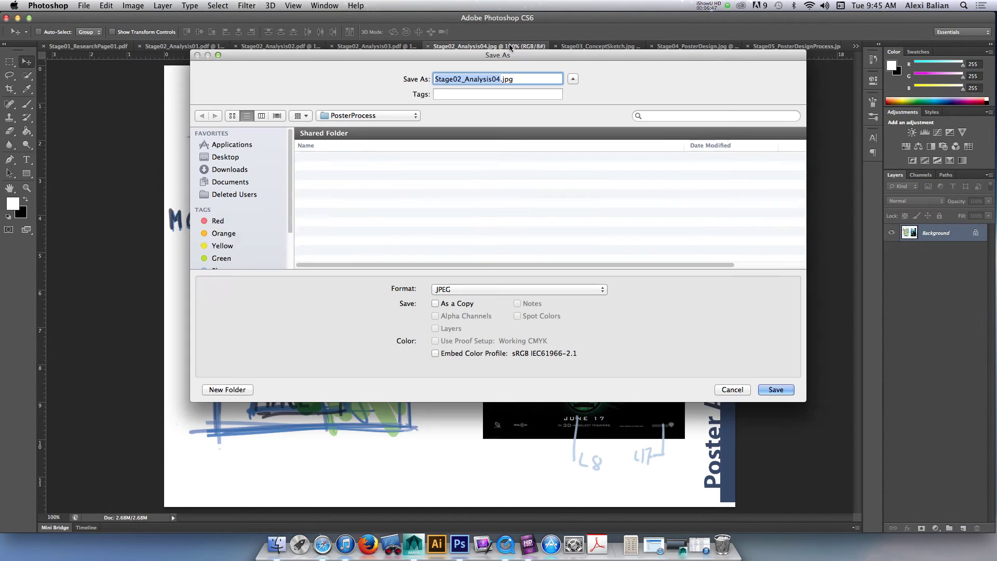
left_click(533, 289)
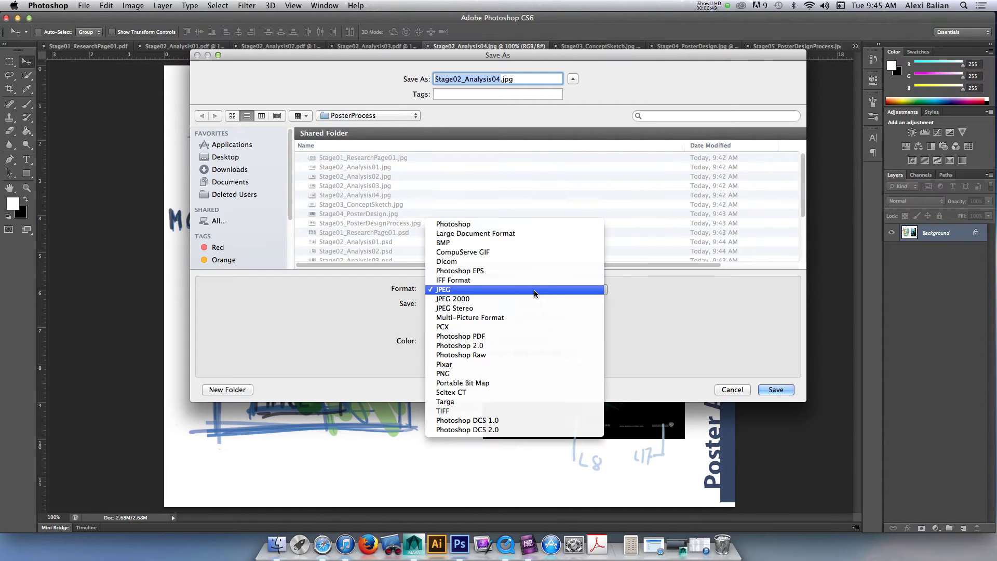
left_click(484, 336)
left_click(776, 389)
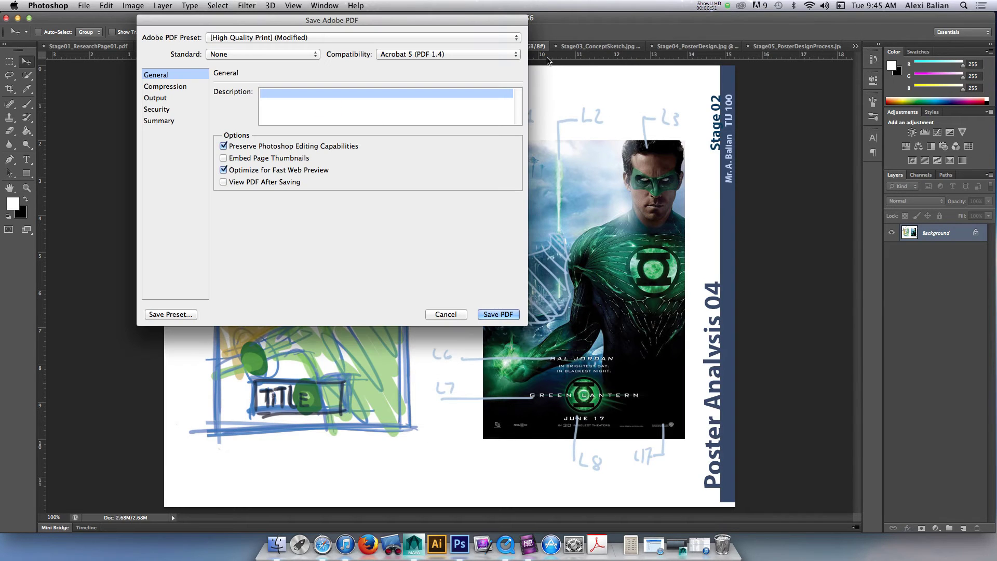
left_click(496, 315)
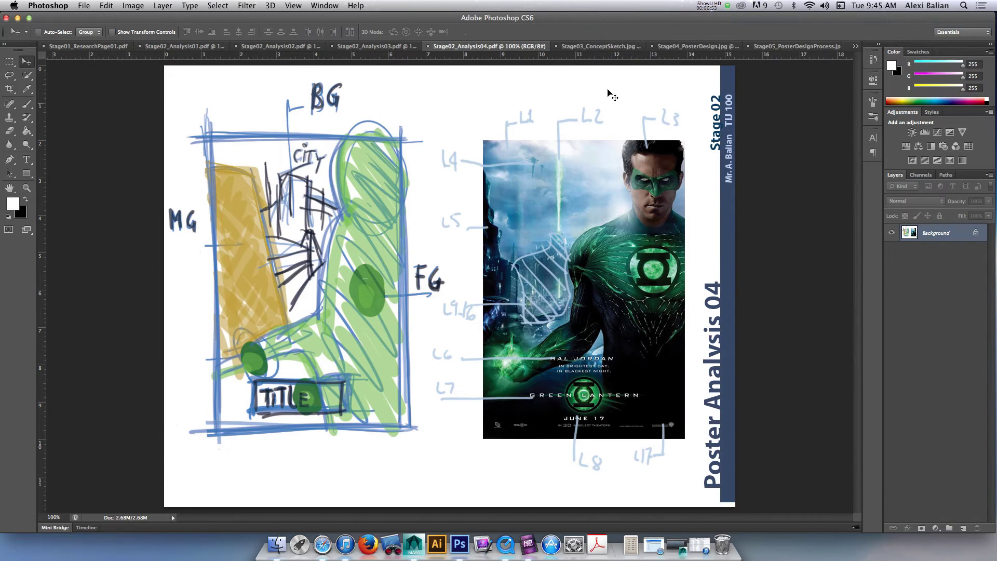
left_click(608, 47)
Save Stage03_ConceptSketch as a Photoshop PDF
key("super+shift+s")
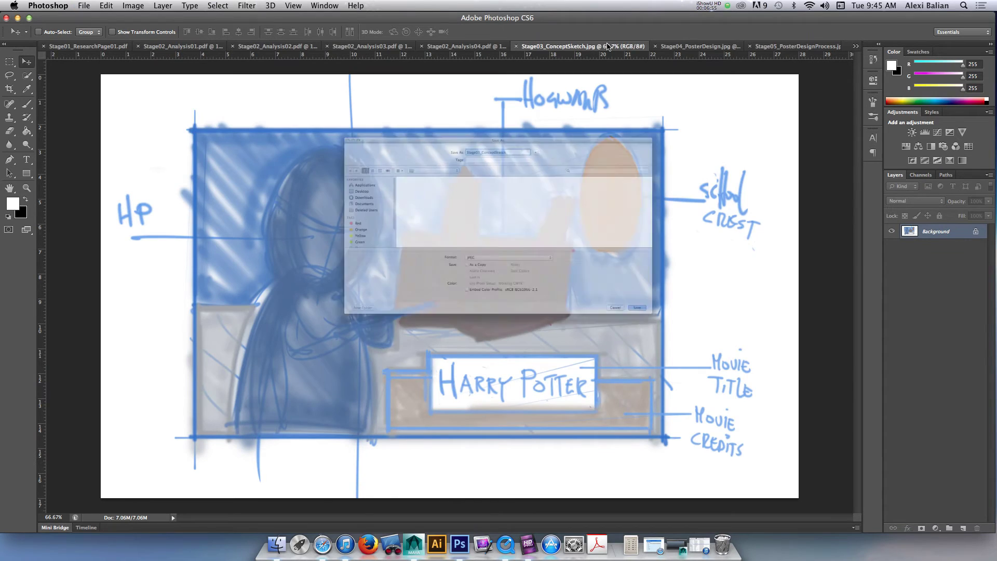
left_click(527, 290)
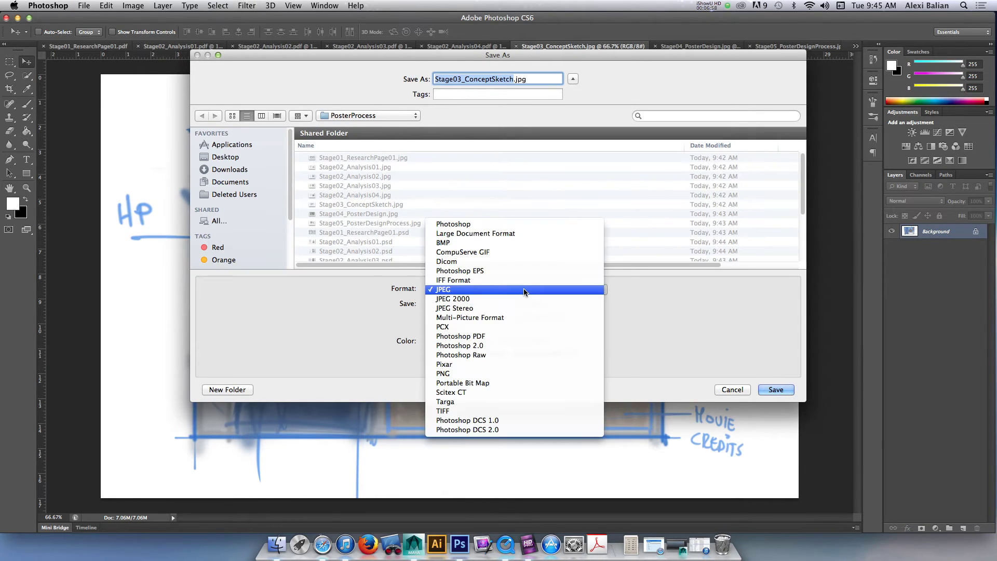
left_click(465, 337)
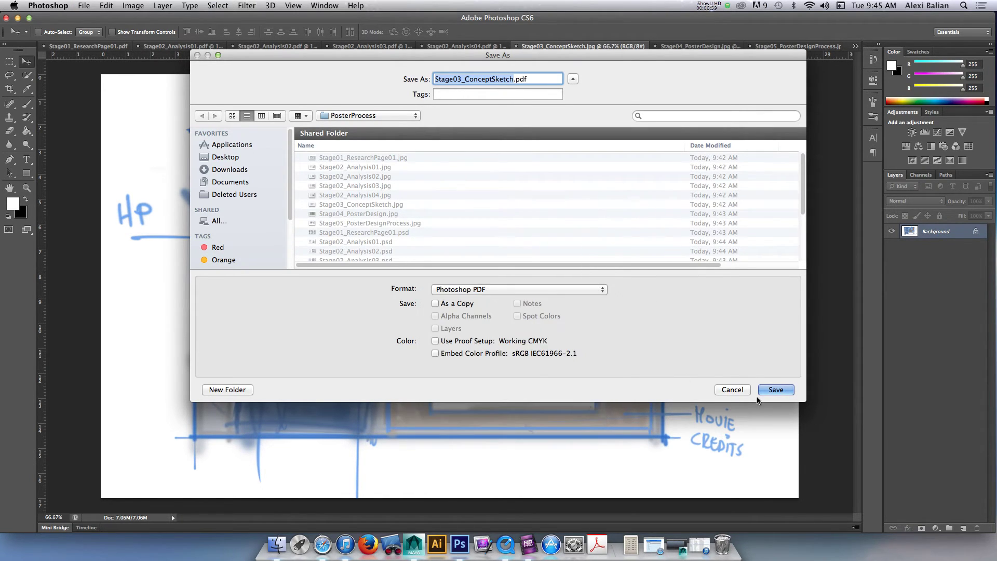
left_click(776, 389)
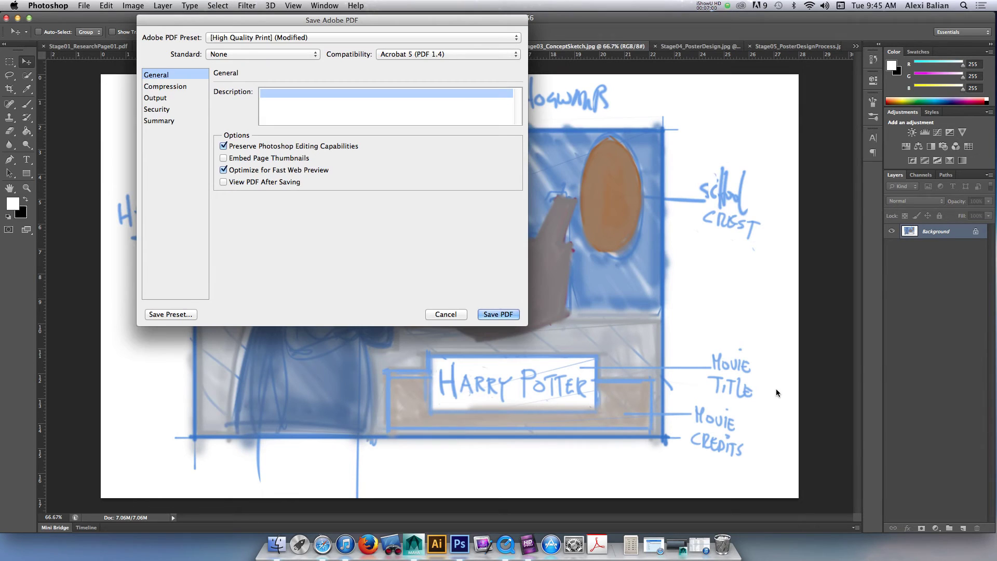
left_click(491, 315)
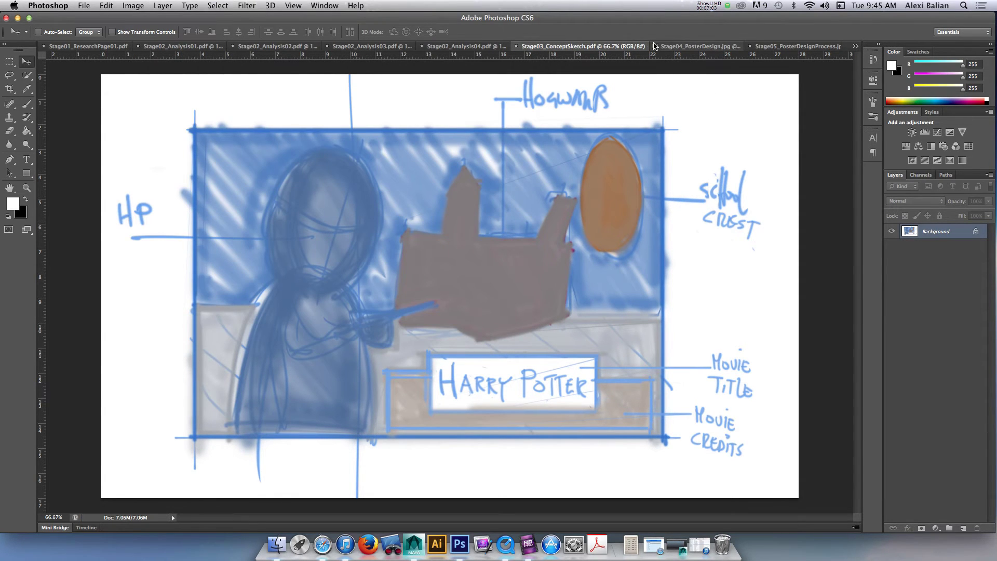
Save Stage04_PosterDesign as a Photoshop PDF and bring up the Stage05_PosterDesignProcess tab
left_click(682, 46)
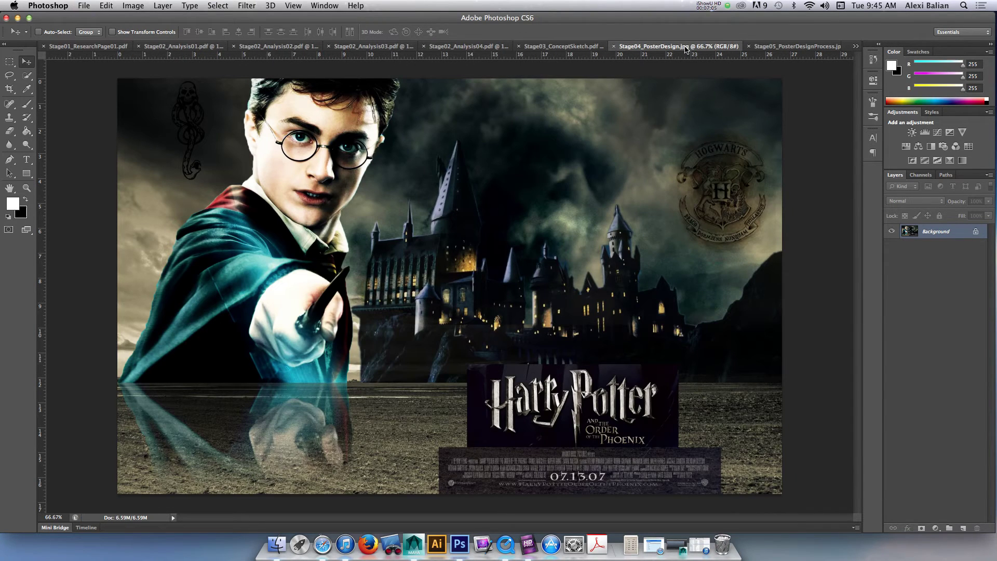
key("super+shift+s")
left_click(490, 288)
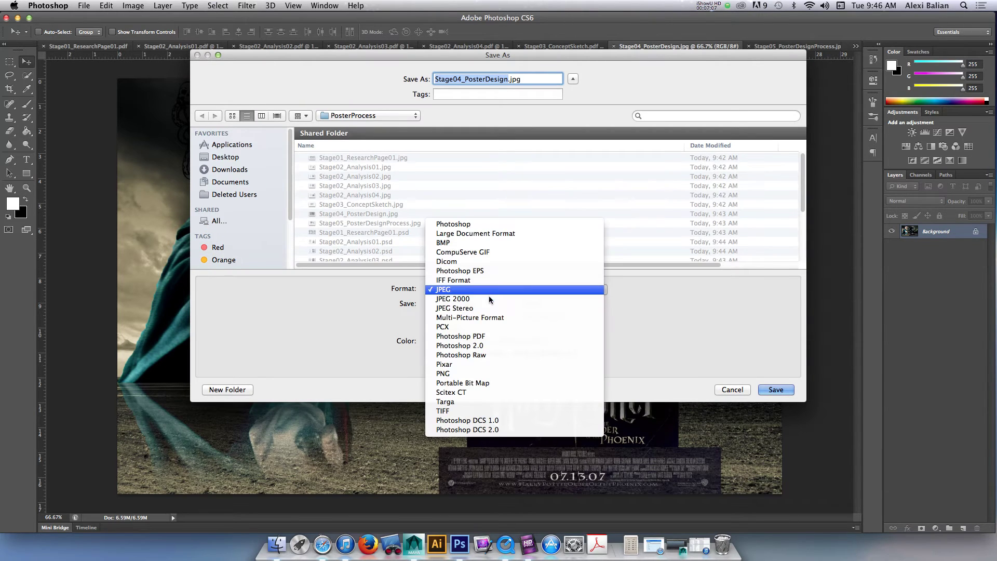
left_click(488, 336)
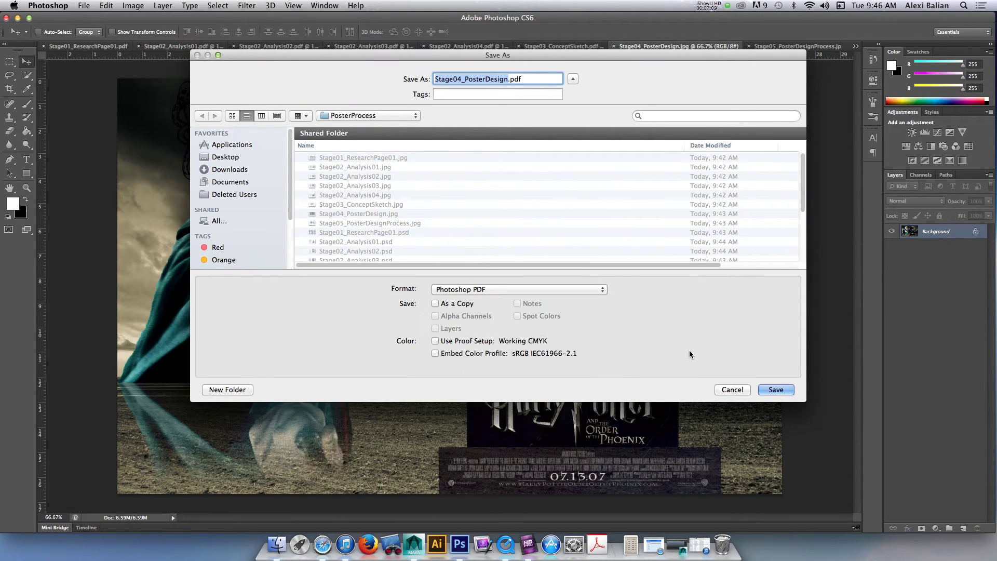
left_click(763, 389)
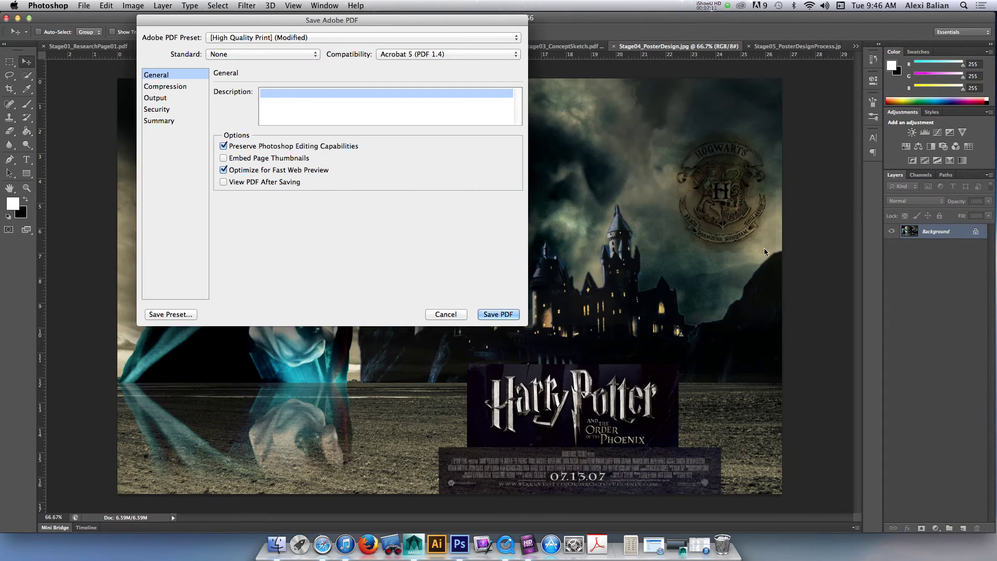
left_click(516, 313)
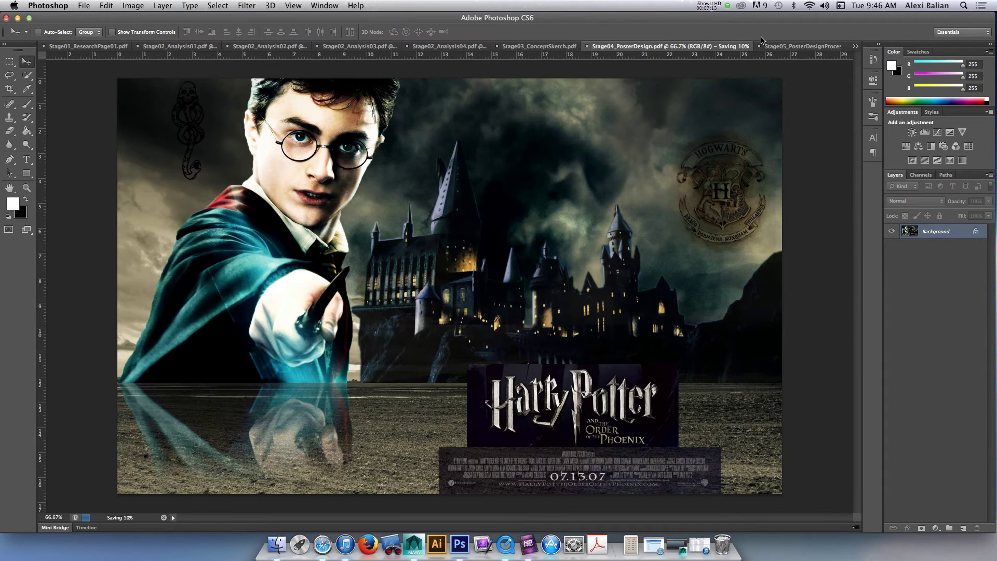
left_click(773, 47)
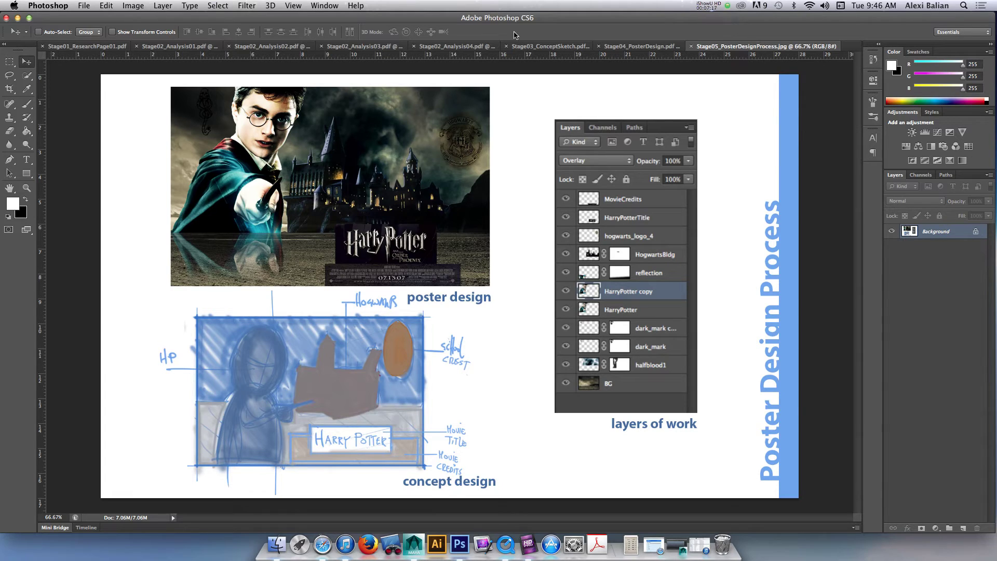
Save Stage05_PosterDesignProcess as a Photoshop PDF, then start Acrobat X Pro from the Dock
key("super+shift+s")
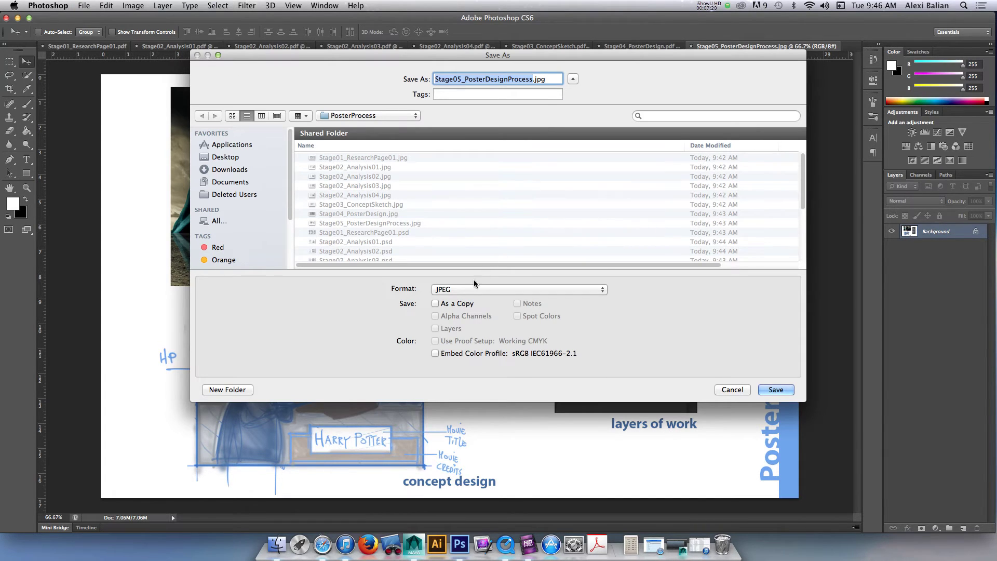
left_click(473, 288)
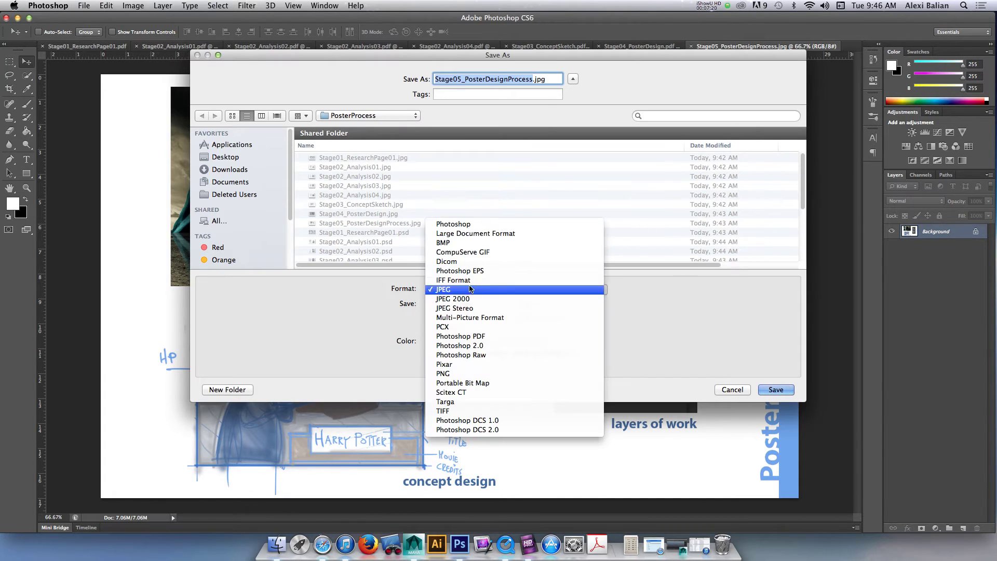
left_click(463, 337)
left_click(769, 389)
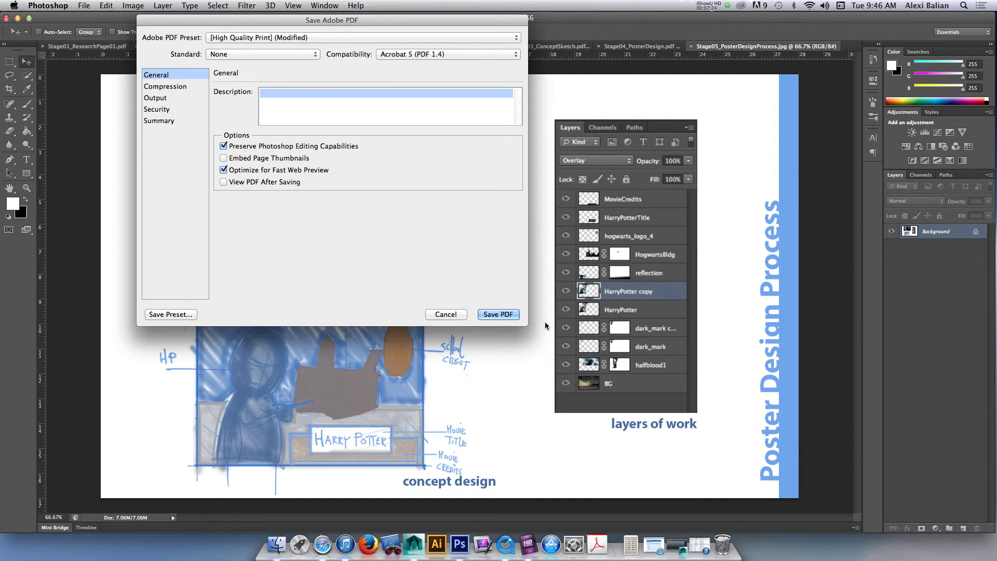
left_click(506, 314)
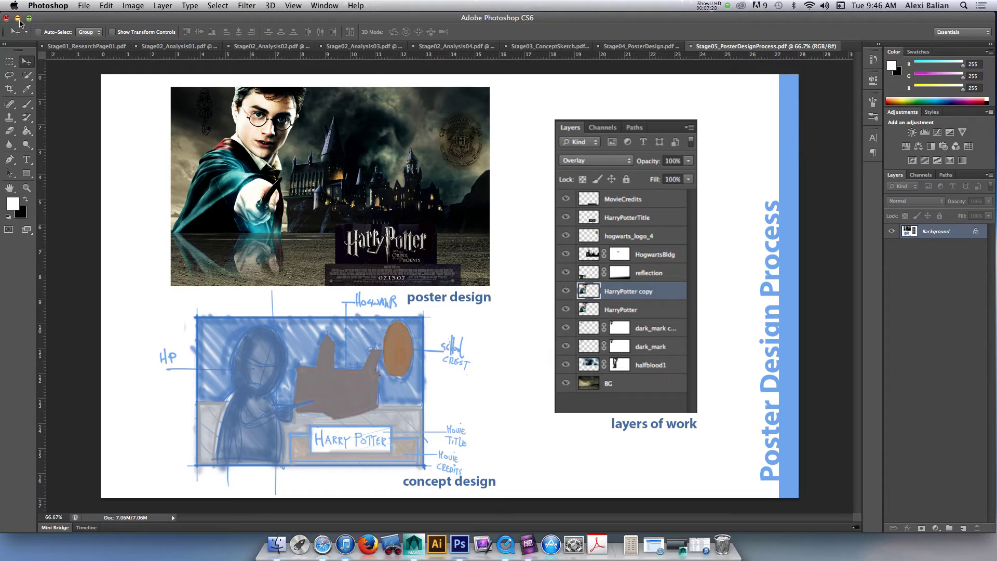
left_click(595, 543)
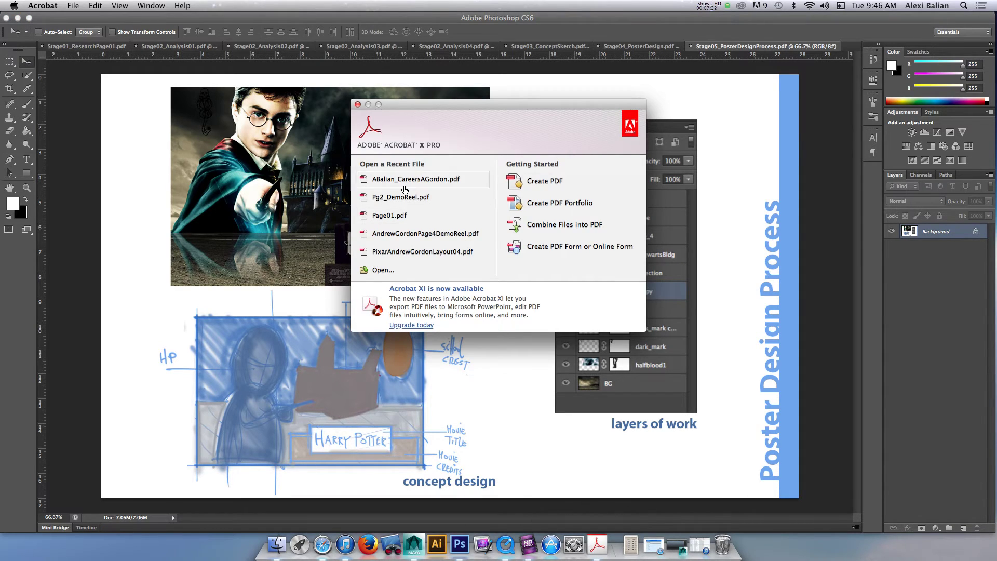
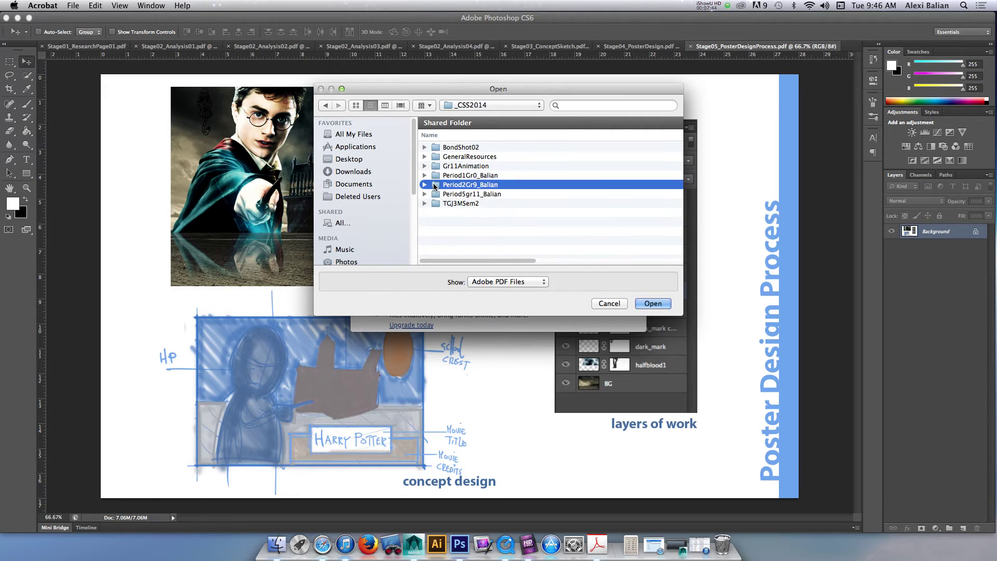
In the Open dialog, browse to Unit2_PosterDesign > Unit1_PosterDesign > PosterProcess
double_click(433, 185)
double_click(435, 176)
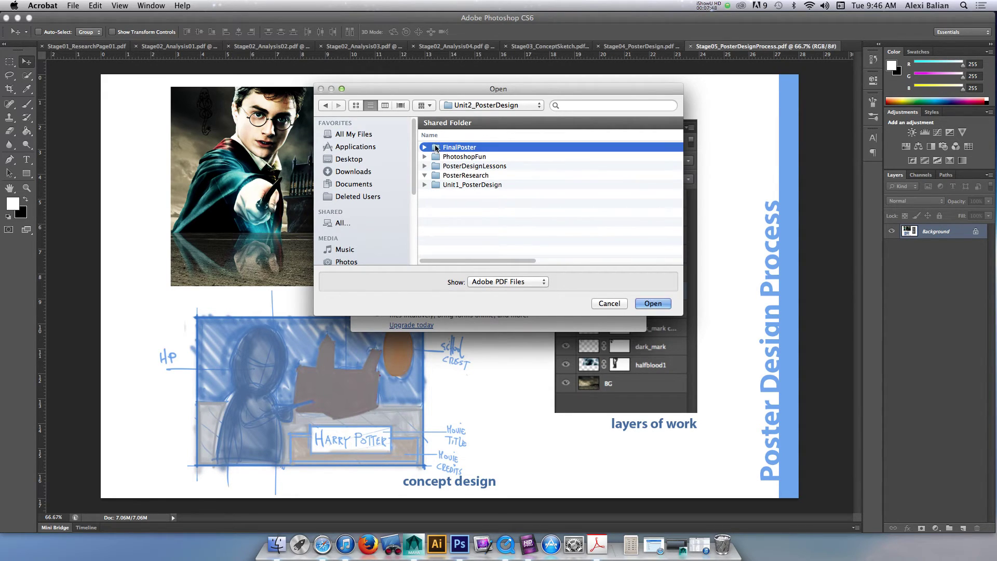
double_click(435, 148)
left_click(486, 106)
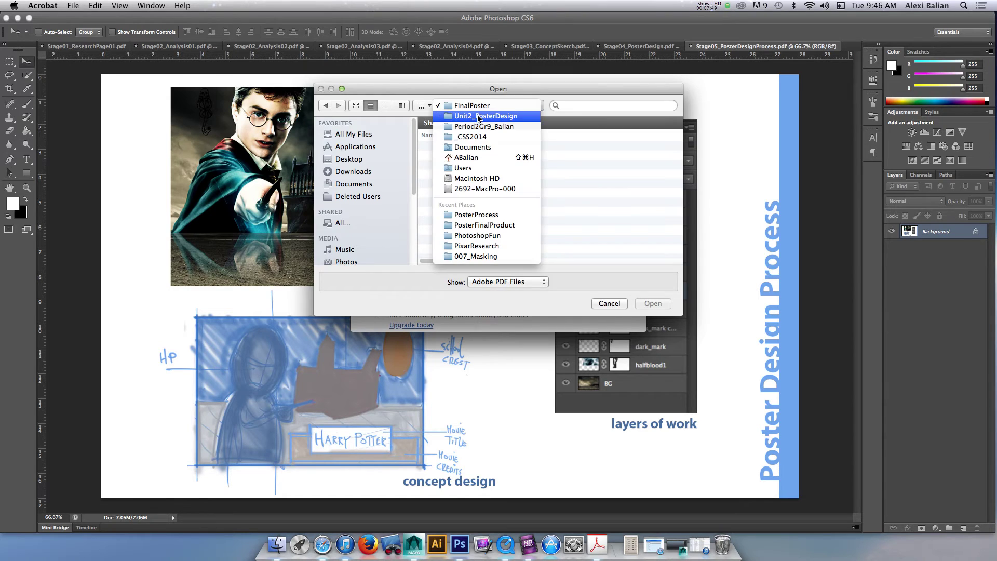
left_click(485, 115)
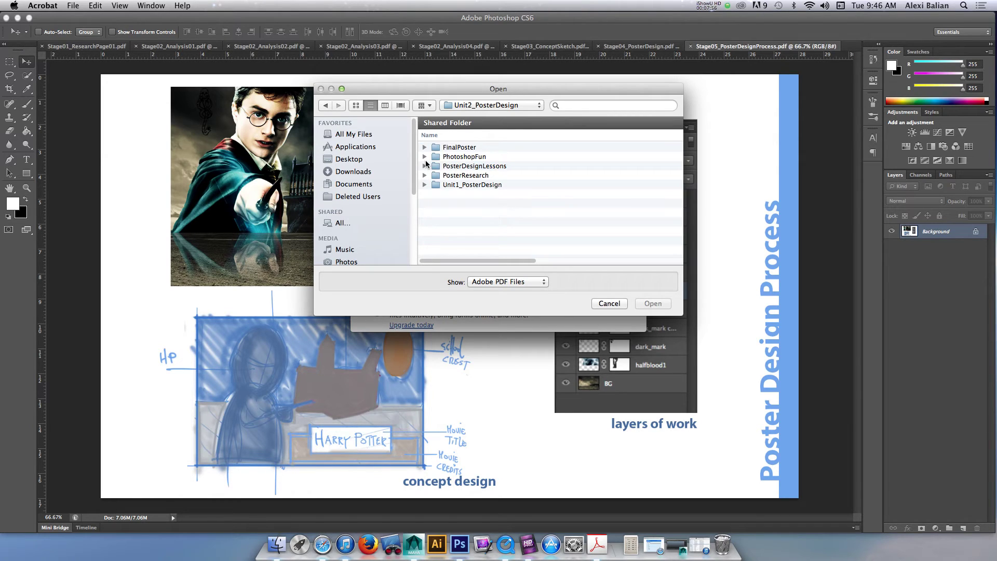
double_click(435, 185)
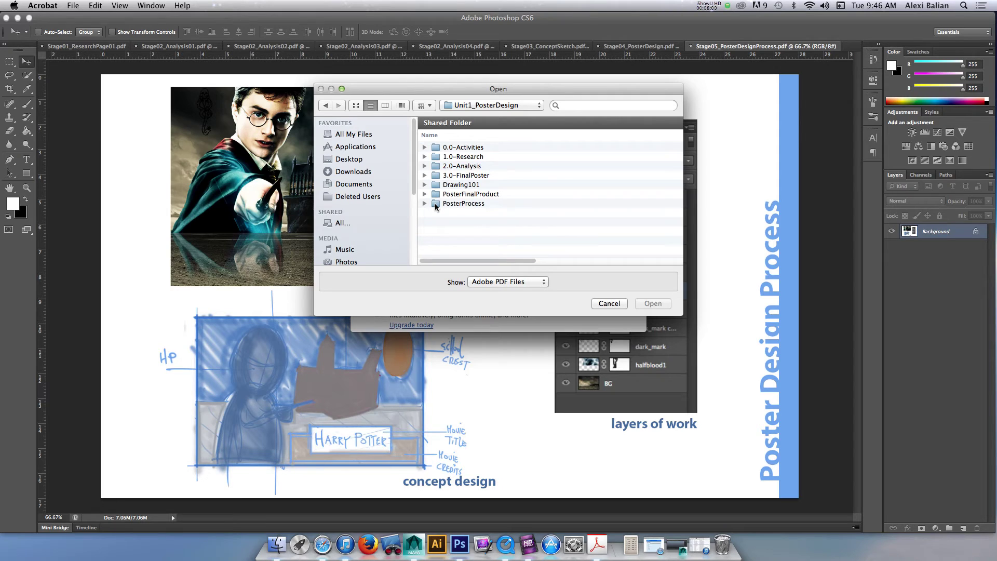
double_click(434, 204)
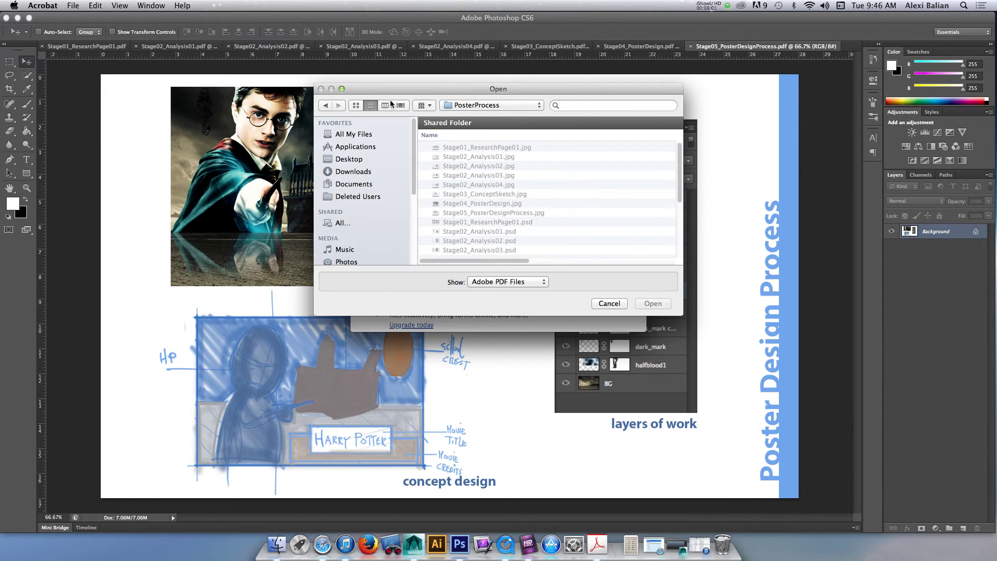
Open Stage01_ResearchPage01.pdf in Acrobat and hide Photoshop
left_click_drag(402, 89, 272, 17)
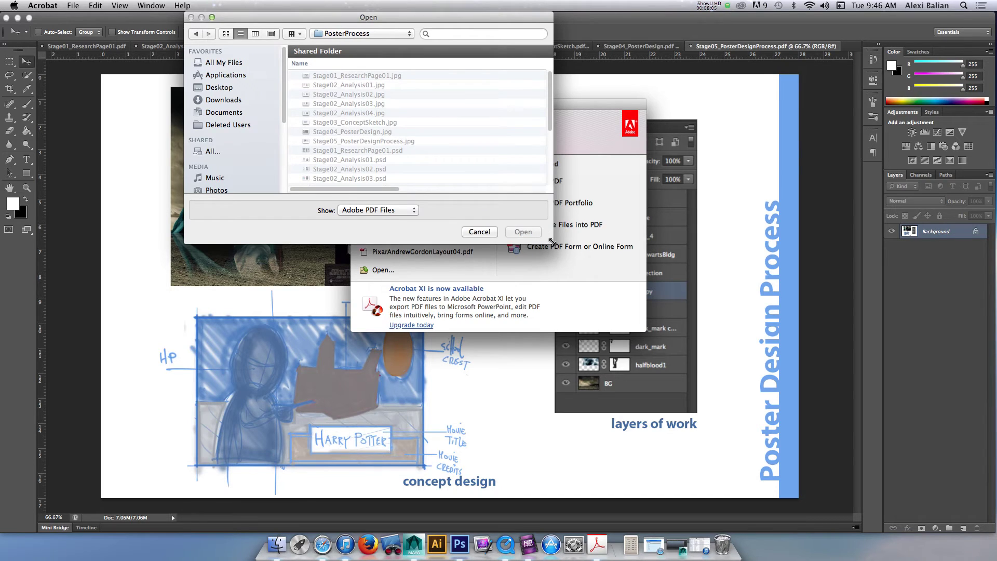
left_click_drag(551, 242, 707, 405)
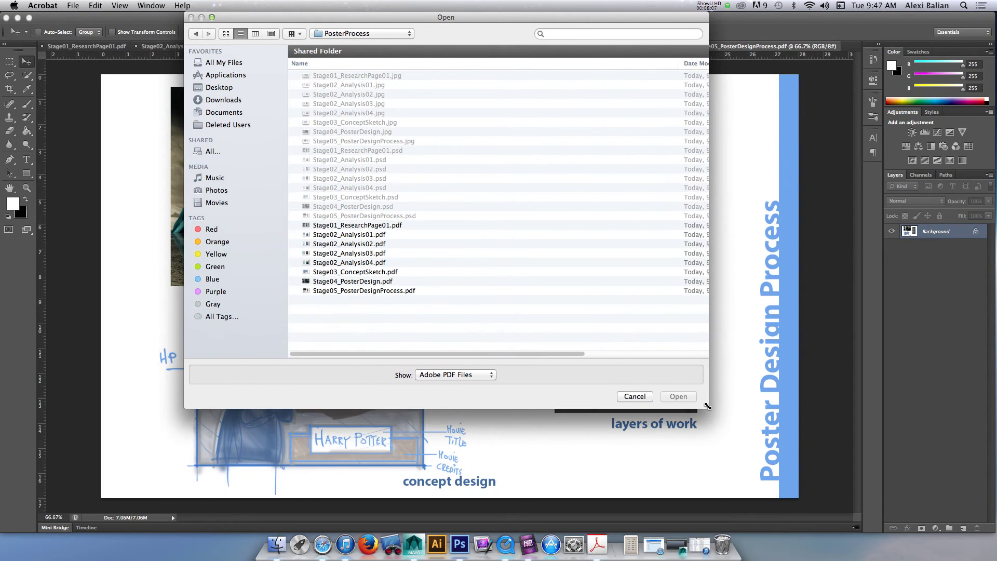
left_click(329, 228)
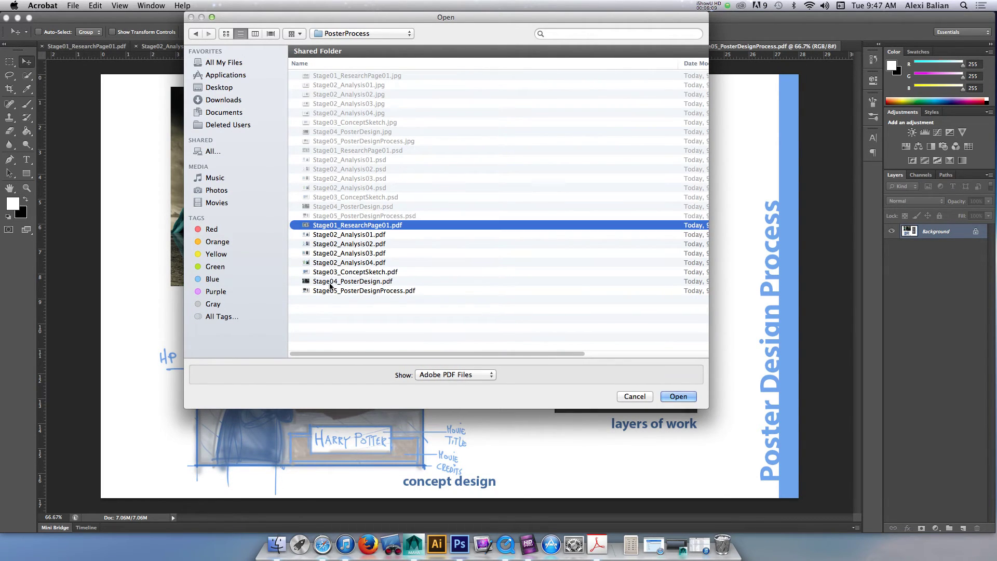
key("super+Tab")
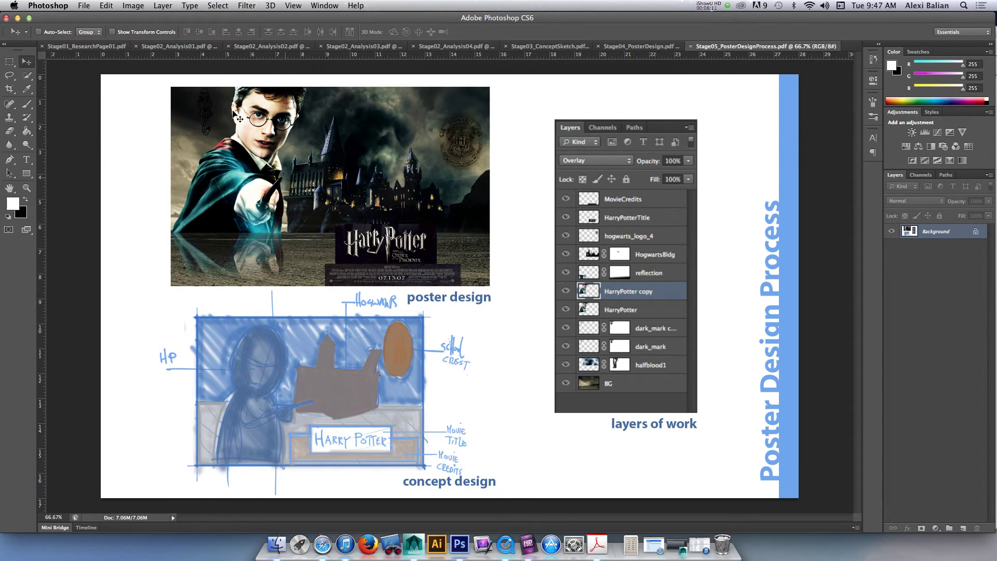
left_click(18, 19)
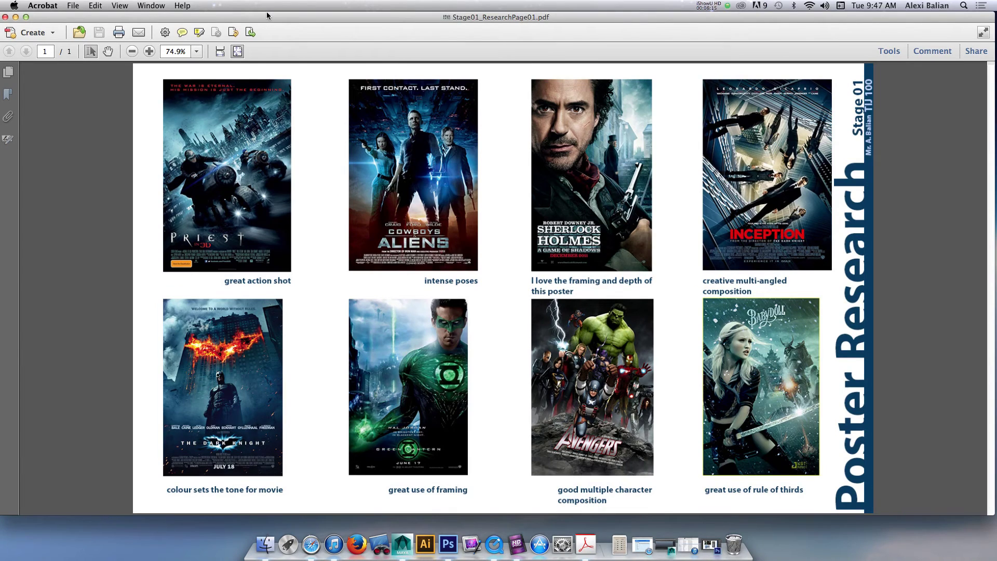
Open Stage02_Analysis01.pdf and Stage02_Analysis03.pdf in Acrobat with Cmd+O
key("super+o")
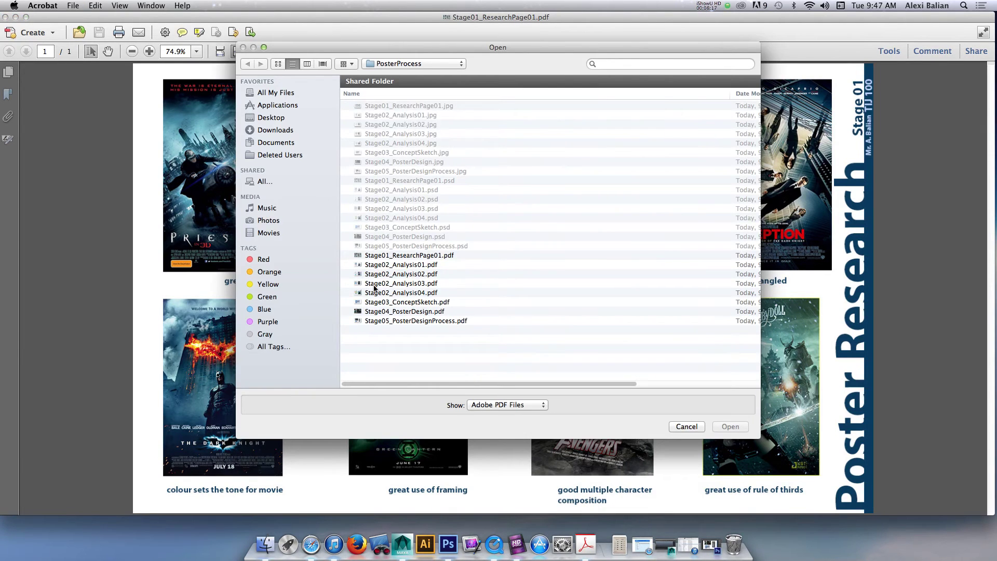
double_click(376, 266)
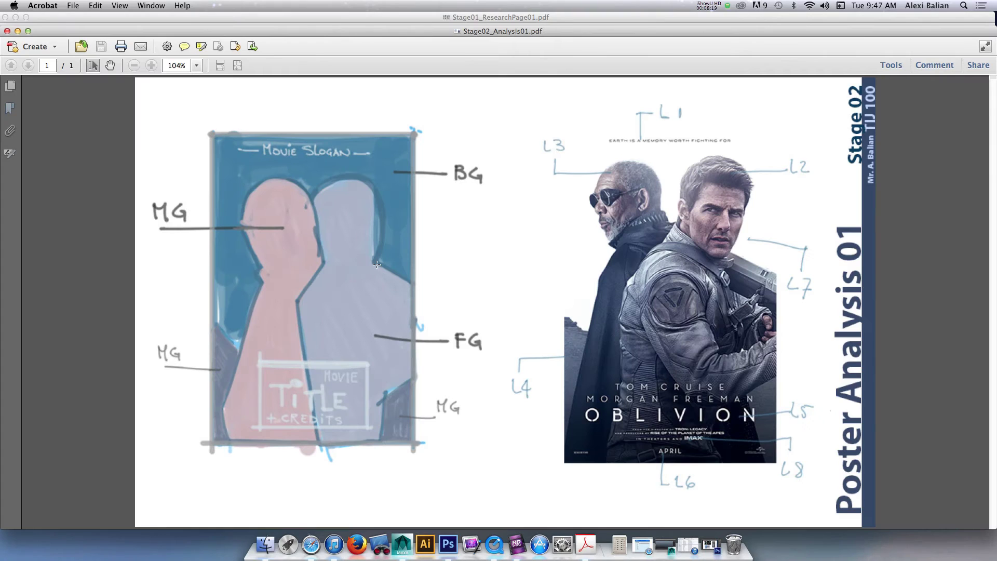
key("super+o")
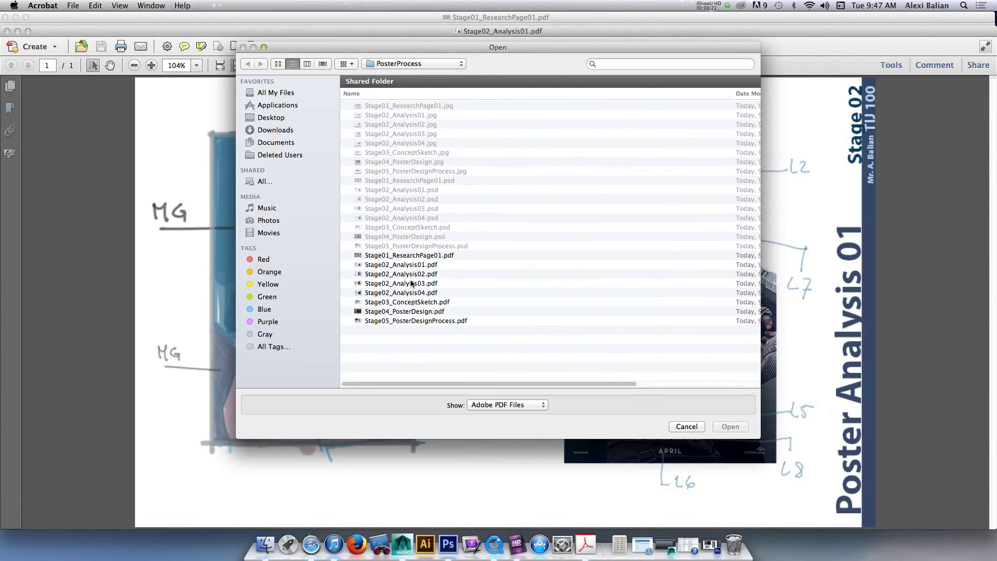
left_click(412, 283)
key("Return")
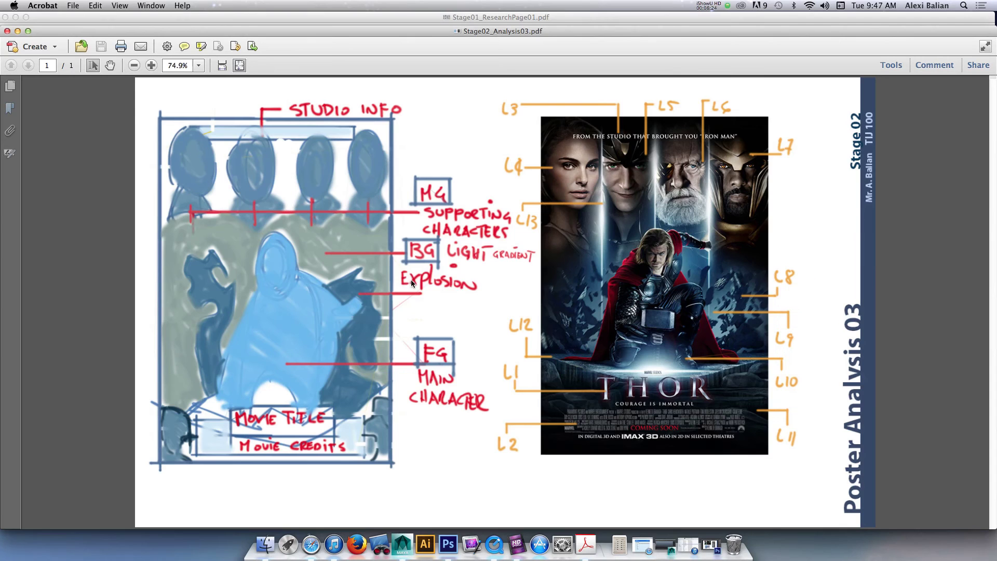
key("super+o")
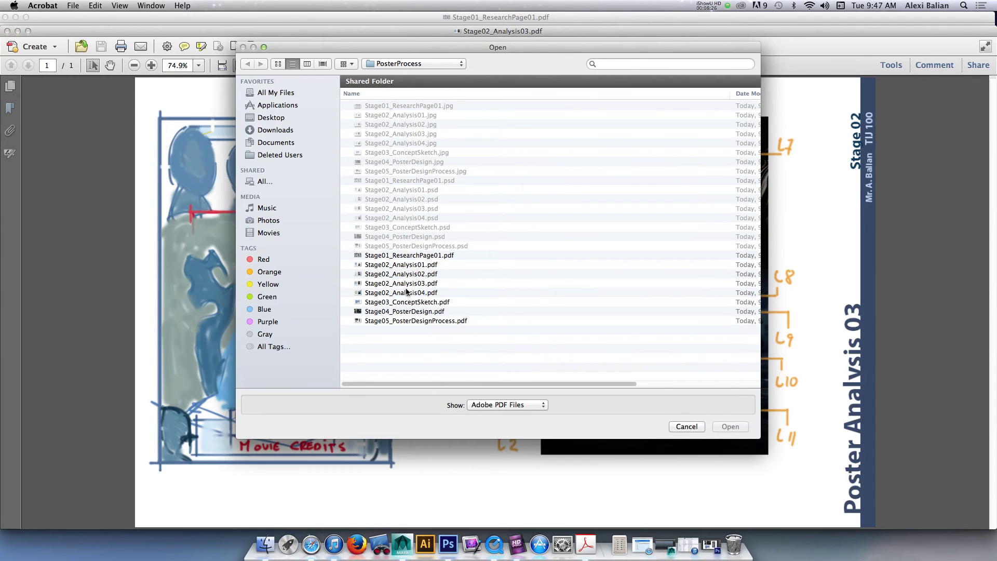
left_click_drag(369, 47, 392, 76)
left_click(436, 312)
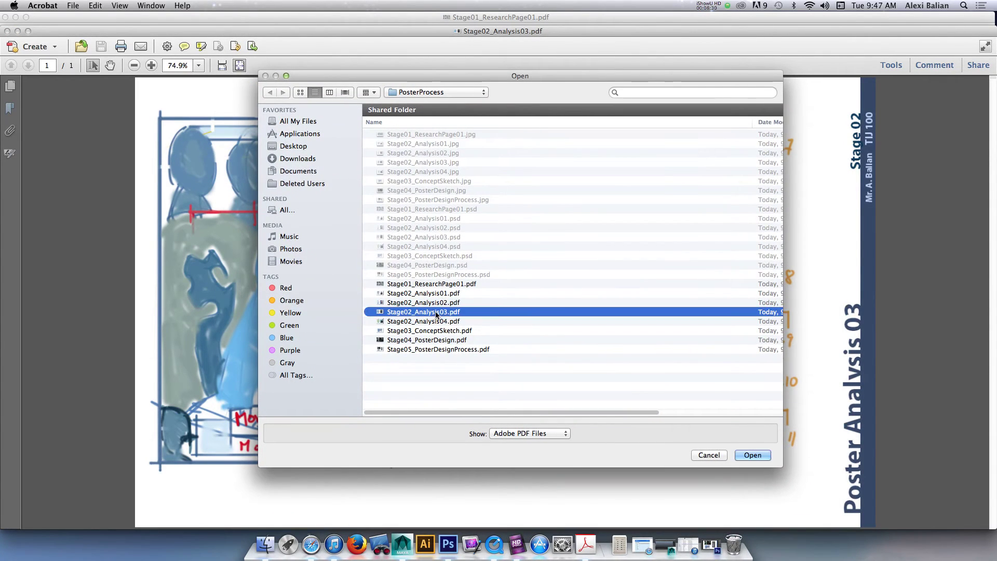
left_click(749, 455)
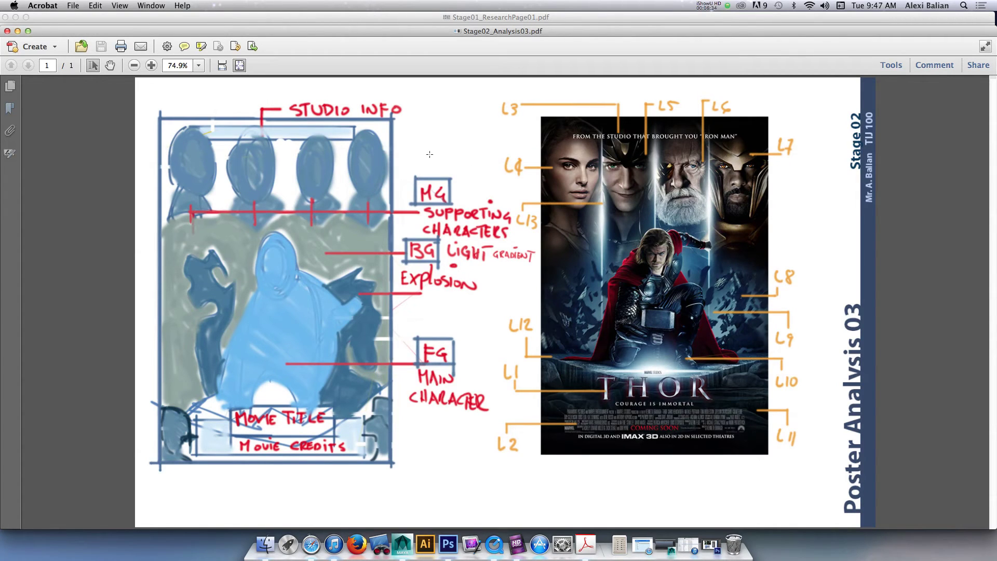
Close both analysis PDFs, show page thumbnails, and narrow the Acrobat window
left_click(7, 32)
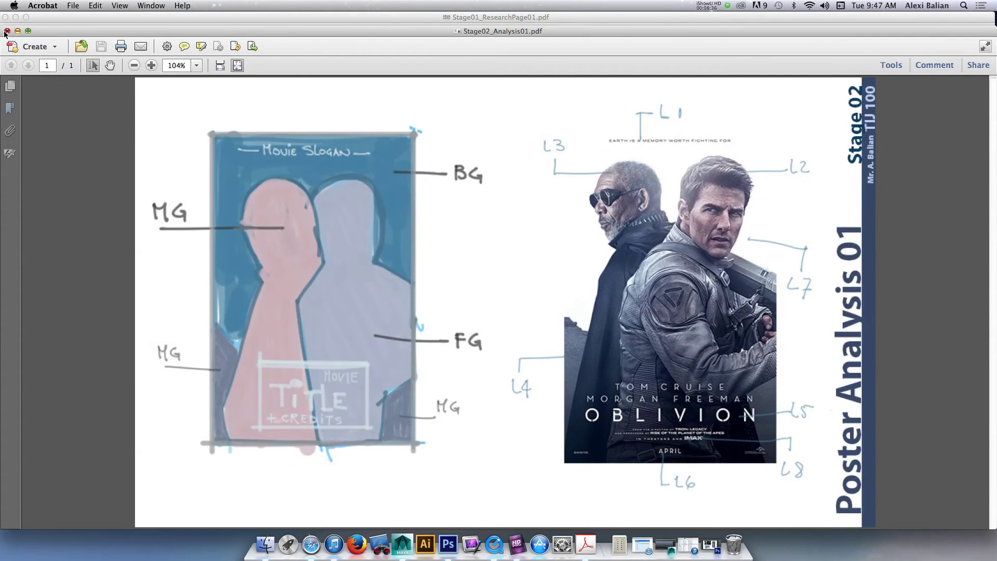
left_click(7, 32)
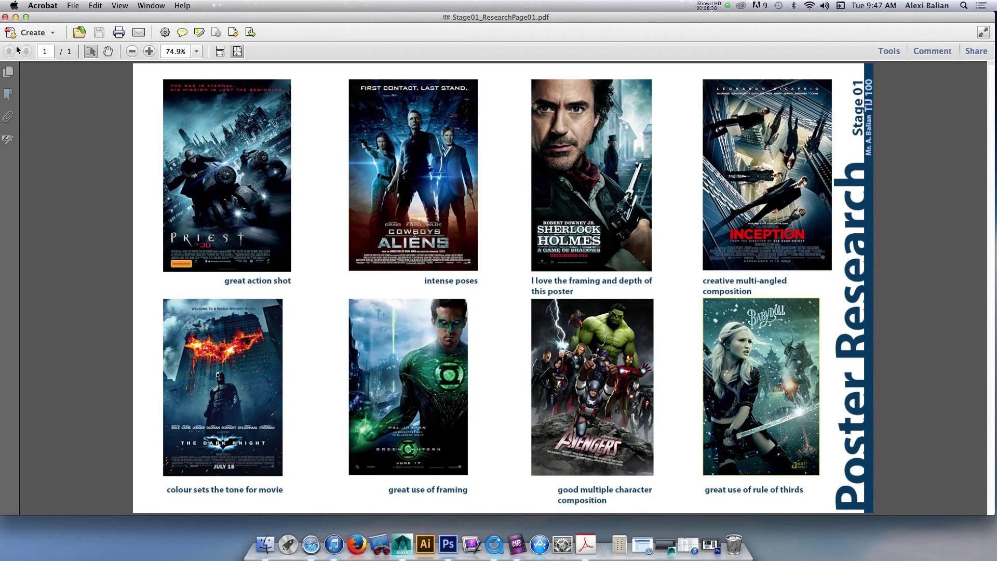
left_click(8, 74)
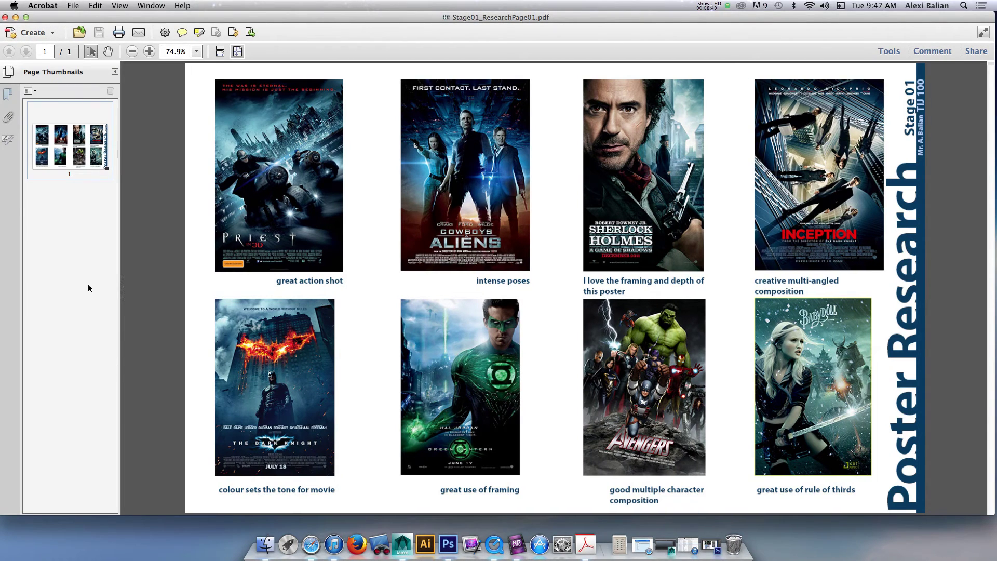
left_click_drag(994, 227, 744, 234)
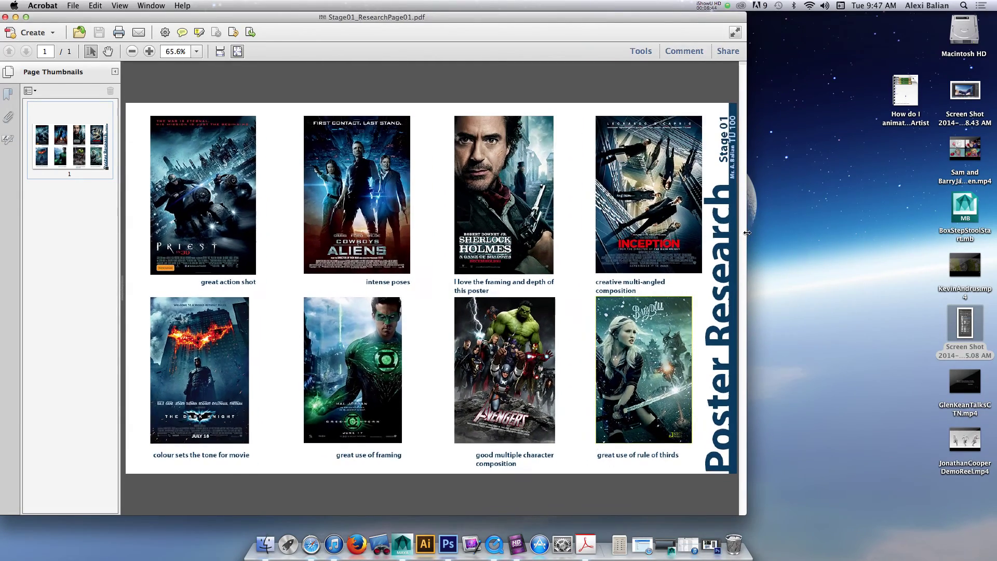
In a new Finder window, browse Documents > _CSS2014 > class folder > Unit2_PosterDesign
left_click(259, 549)
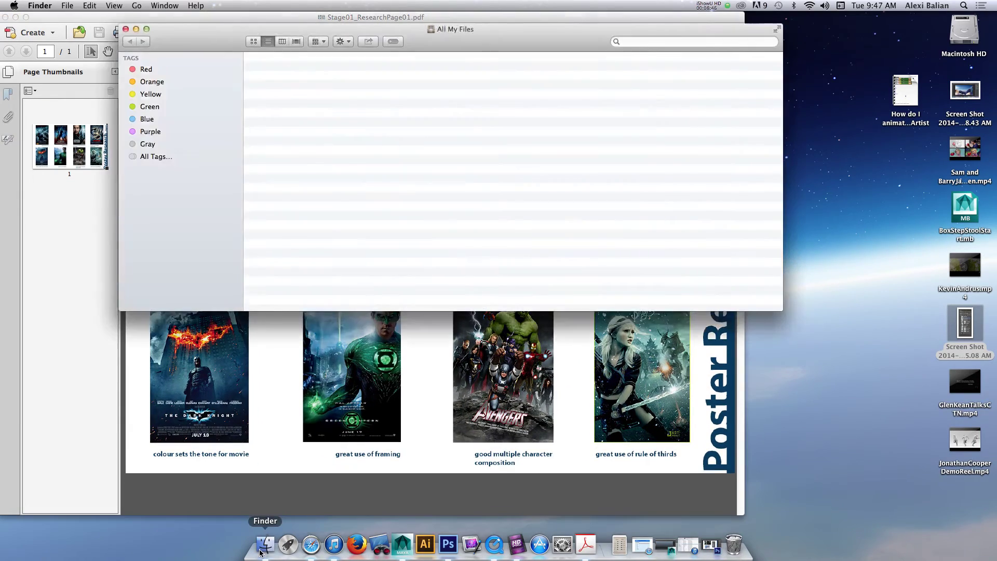
left_click_drag(217, 31, 525, 19)
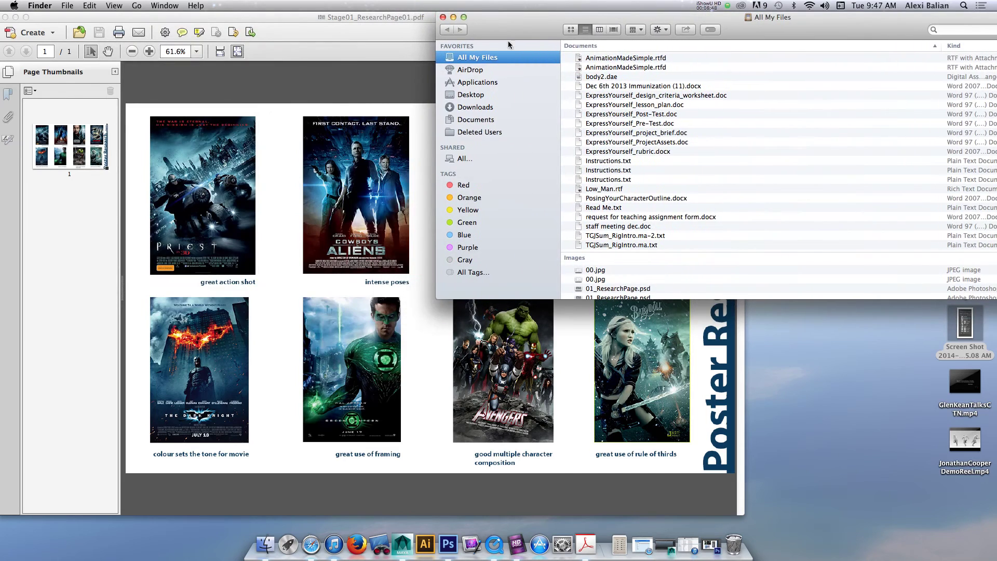
left_click(472, 120)
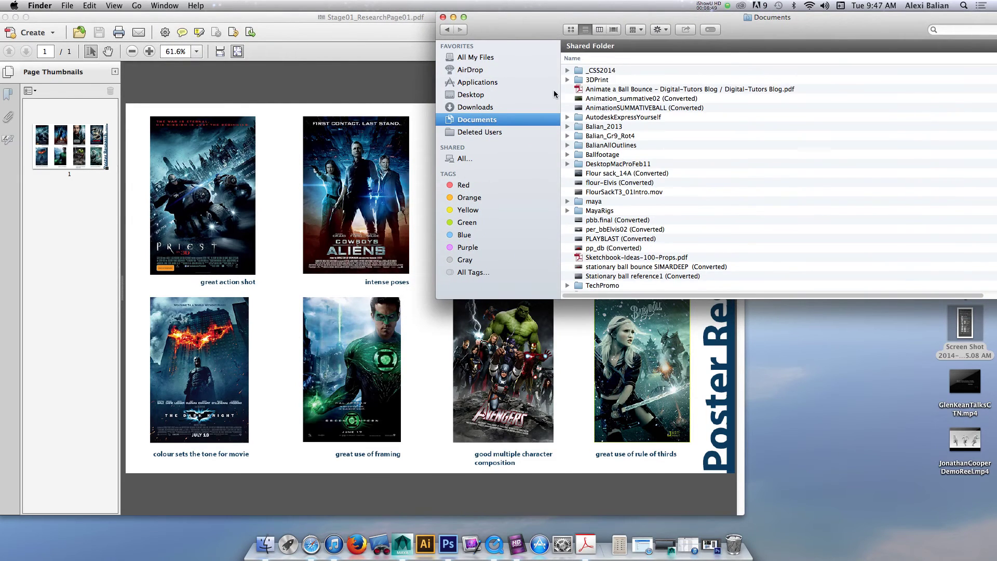
double_click(578, 71)
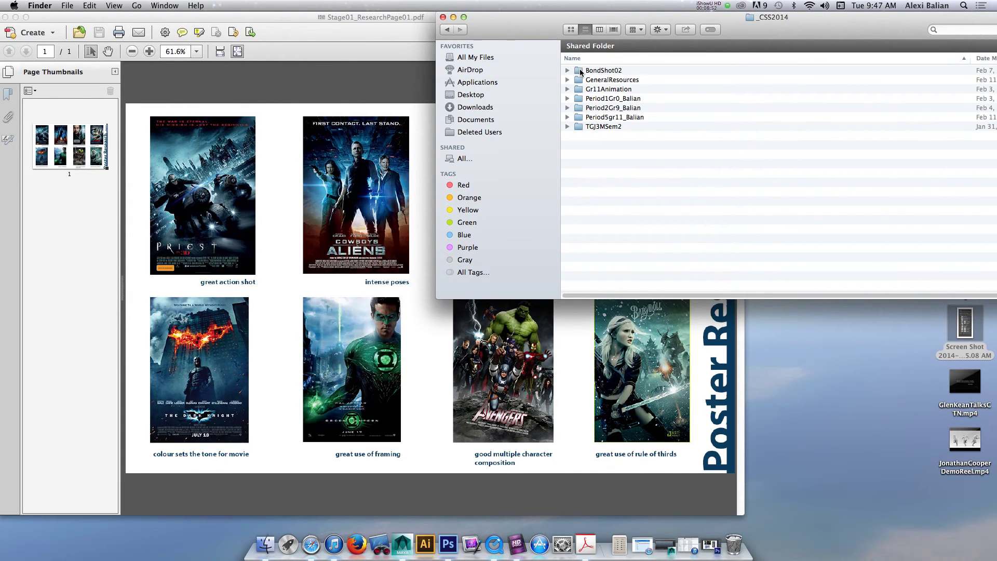
double_click(582, 108)
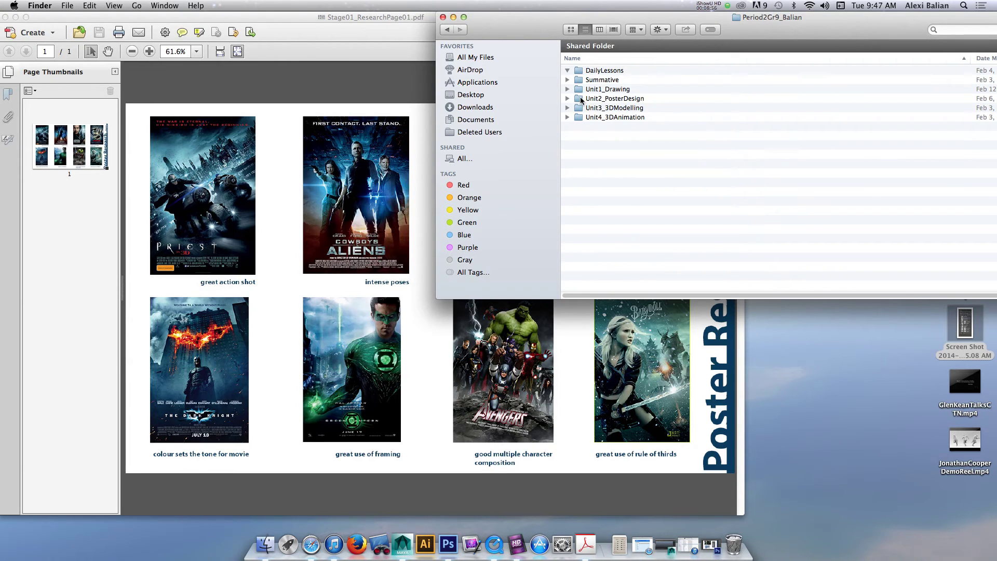
double_click(580, 98)
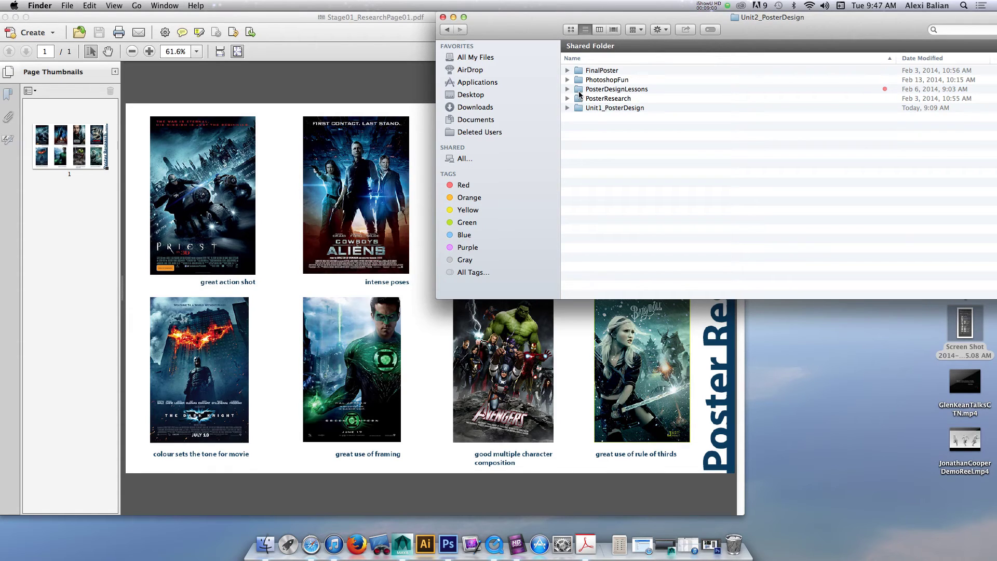
Enter Unit1_PosterDesign, collapse its expanded subfolders, and open PosterProcess
double_click(579, 71)
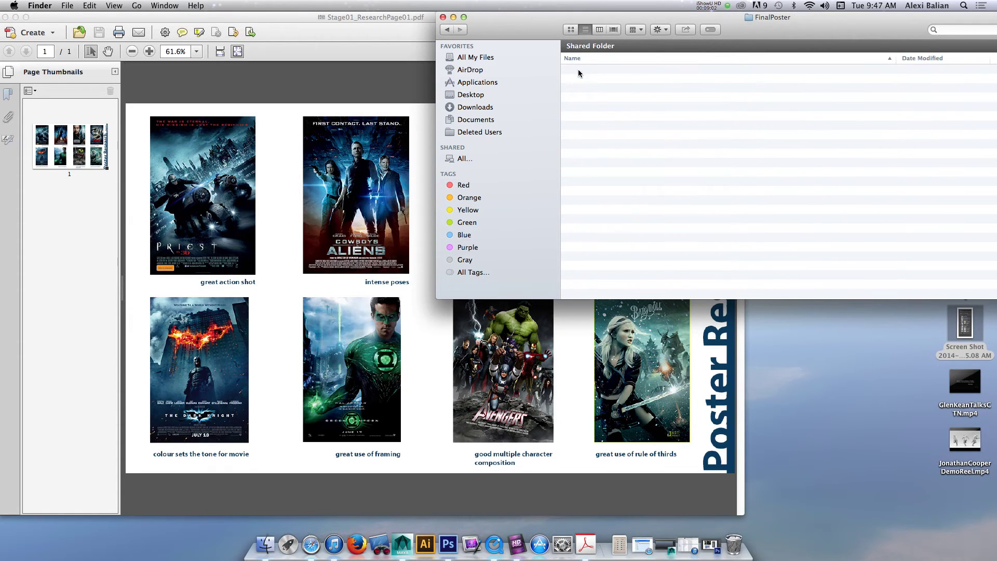
left_click(445, 30)
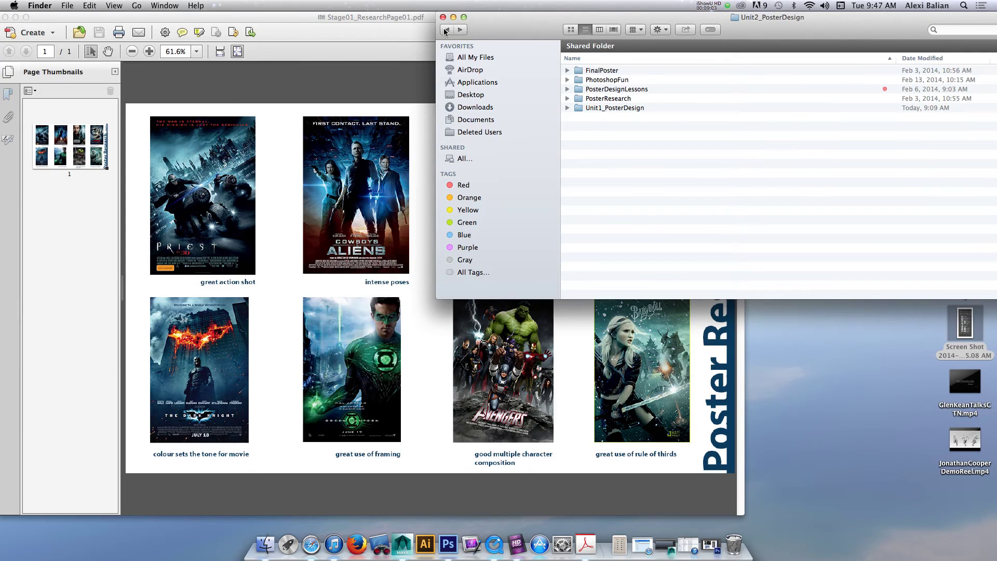
double_click(578, 108)
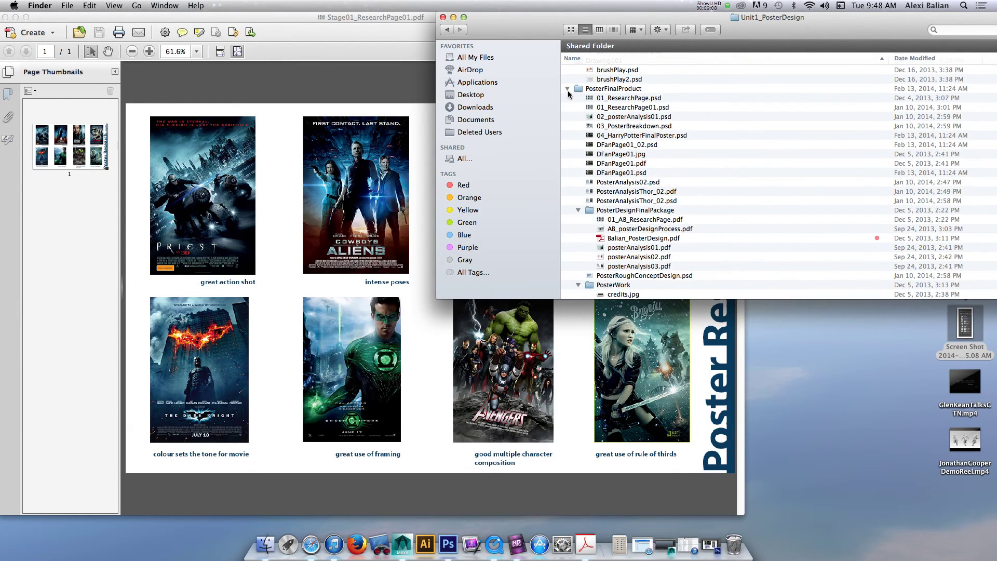
left_click(567, 89)
left_click(567, 90)
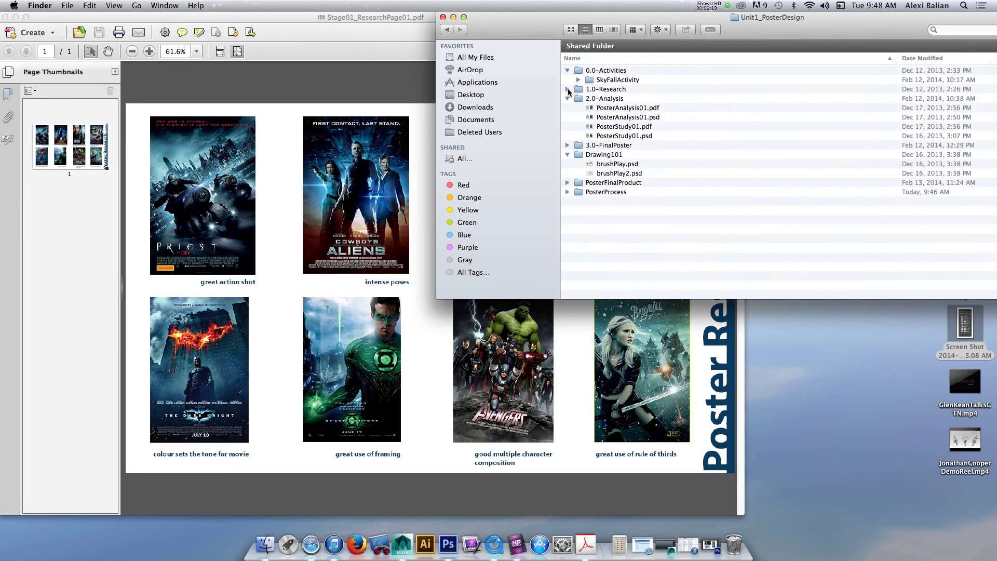
left_click(567, 99)
left_click(567, 117)
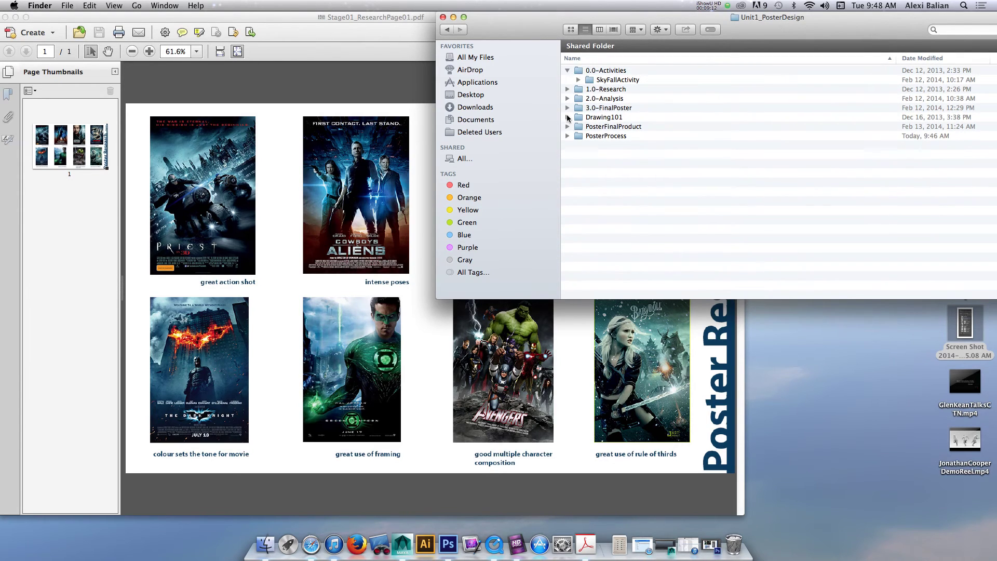
double_click(579, 136)
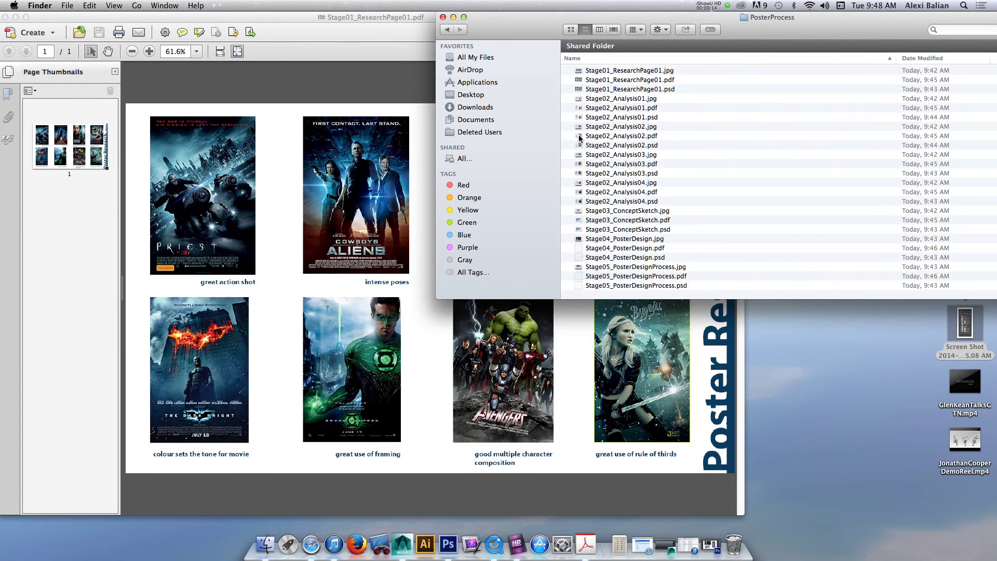
Sort the Finder file list by Kind so the stage PDFs group together
left_click_drag(906, 58, 937, 63)
left_click_drag(902, 32, 729, 31)
left_click(877, 59)
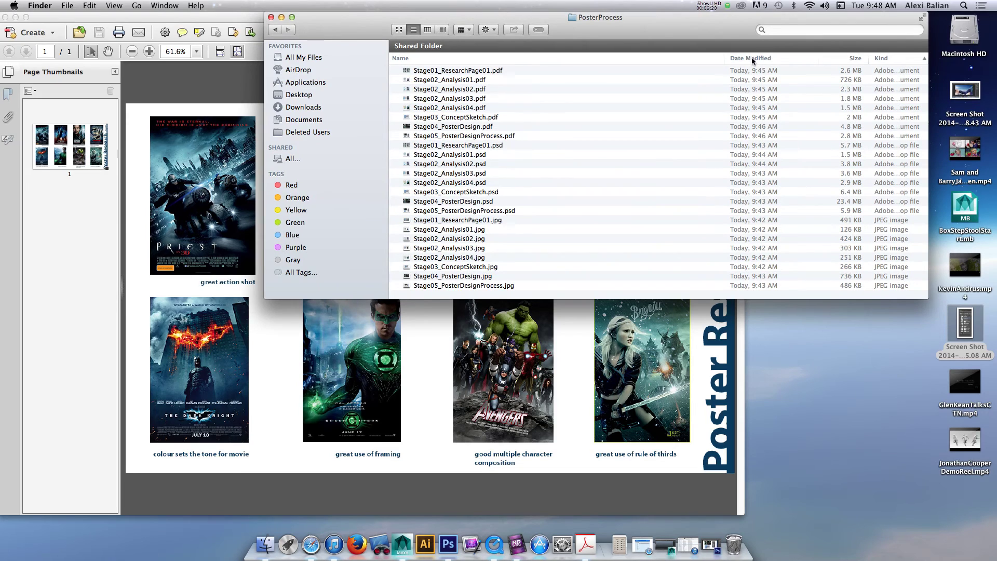
left_click_drag(354, 32, 592, 39)
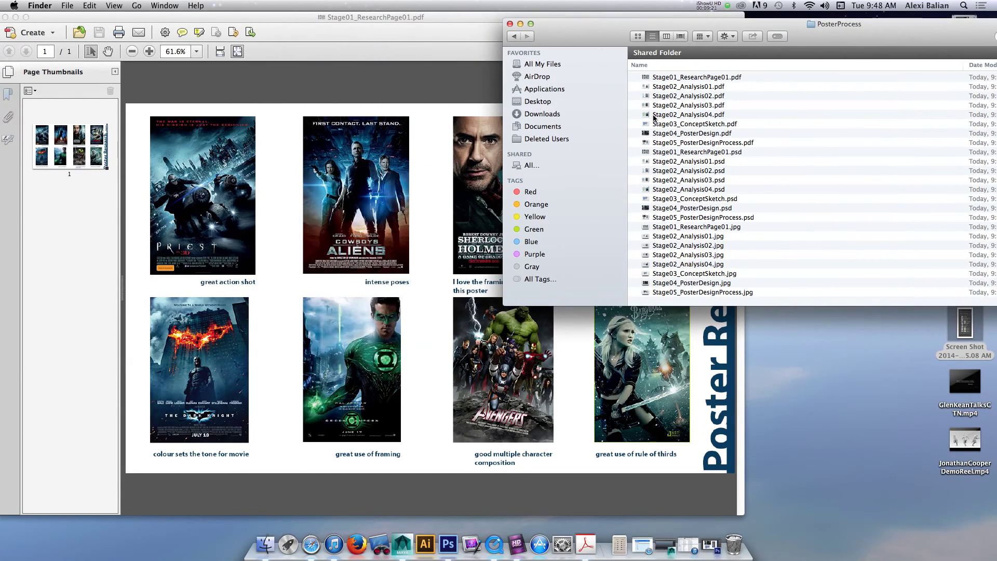
Append Stage02_Analysis01 through Stage02_Analysis04 PDFs as pages 2–5
left_click(652, 88)
left_click_drag(652, 90, 88, 221)
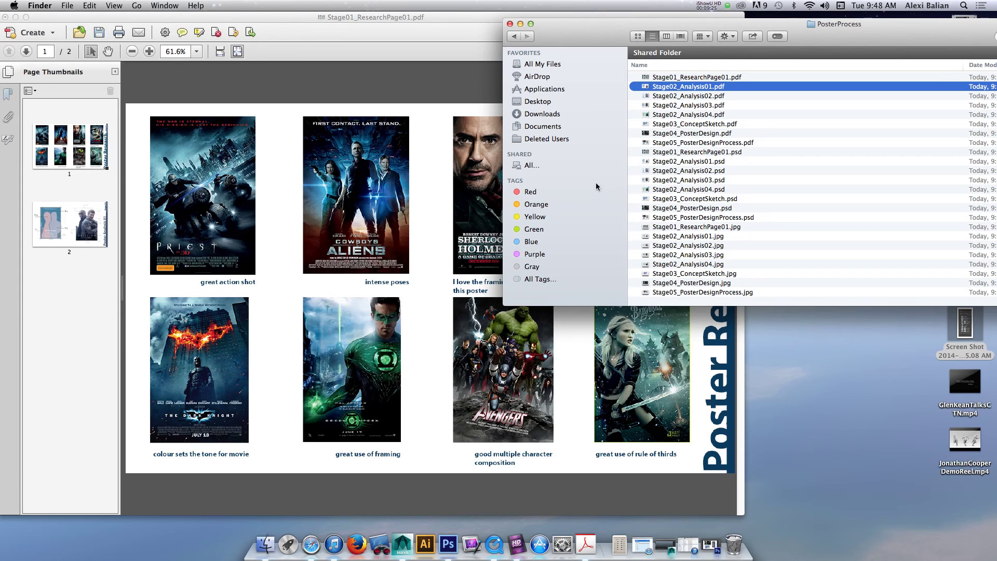
left_click_drag(650, 97, 83, 300)
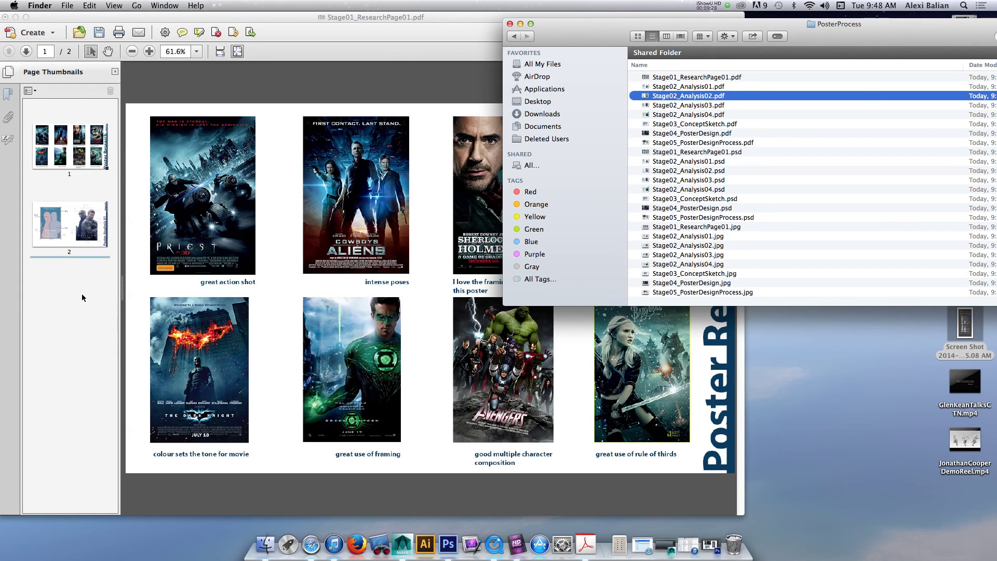
left_click(649, 106)
left_click_drag(647, 107, 47, 384)
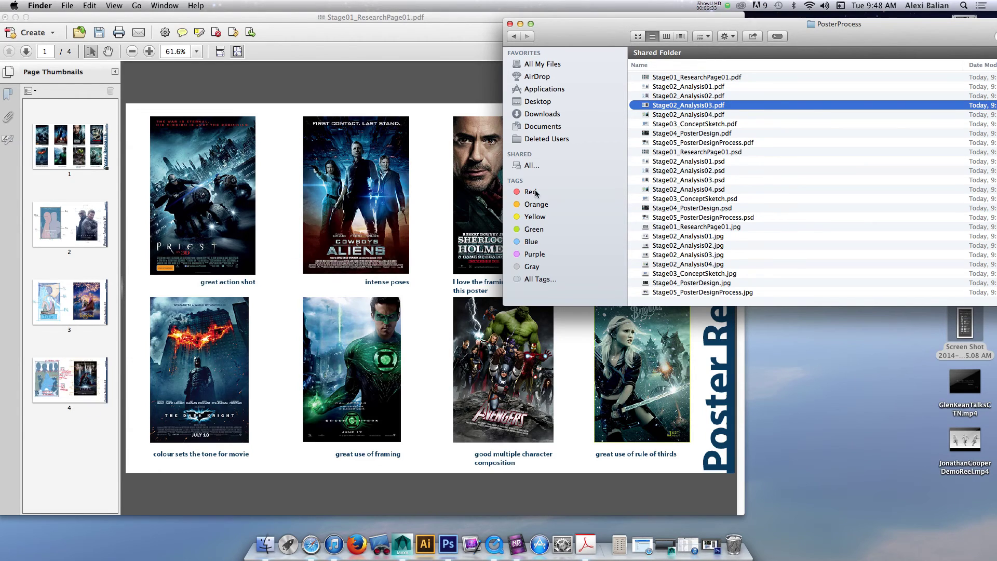
left_click_drag(658, 116, 49, 442)
Append Stage03_ConceptSketch, Stage04_PosterDesign and Stage05_PosterDesignProcess PDFs as pages 6–8
left_click(648, 124)
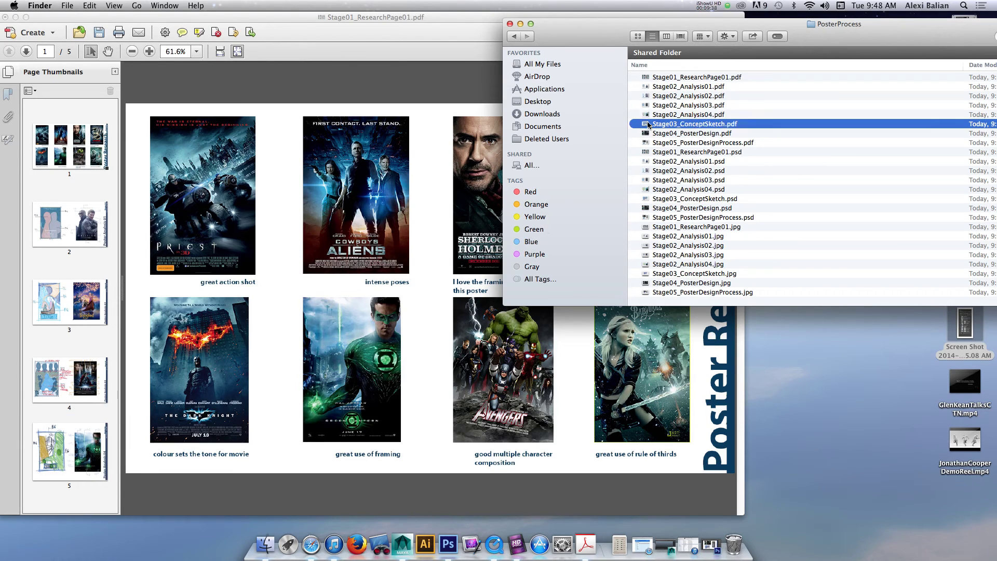
left_click_drag(646, 127, 64, 467)
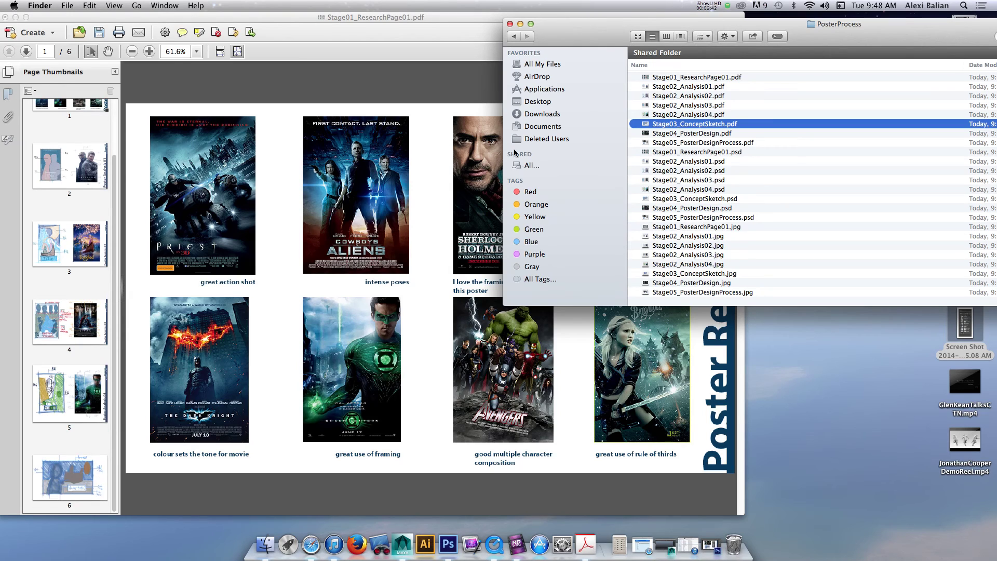
left_click(675, 133)
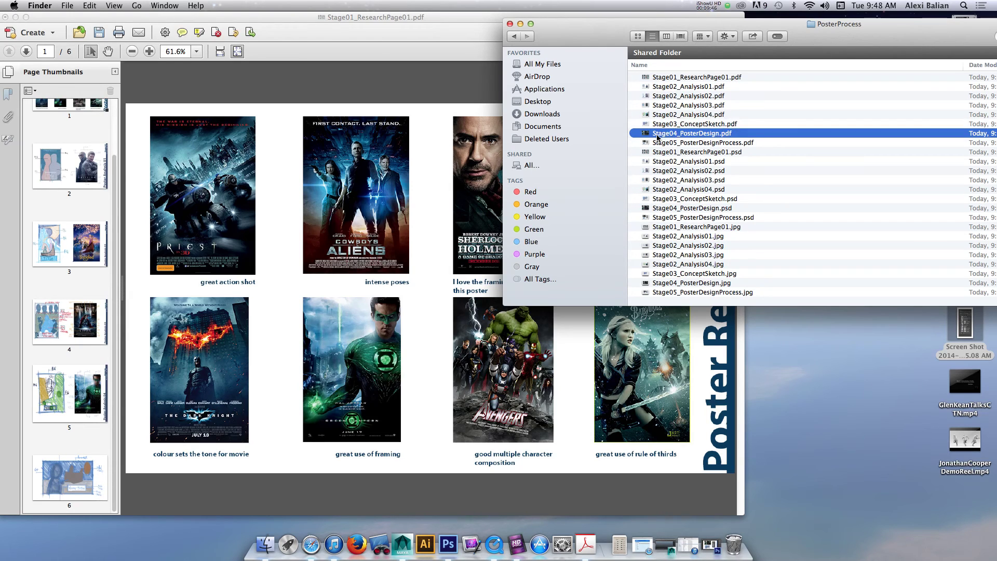
left_click_drag(656, 134, 62, 501)
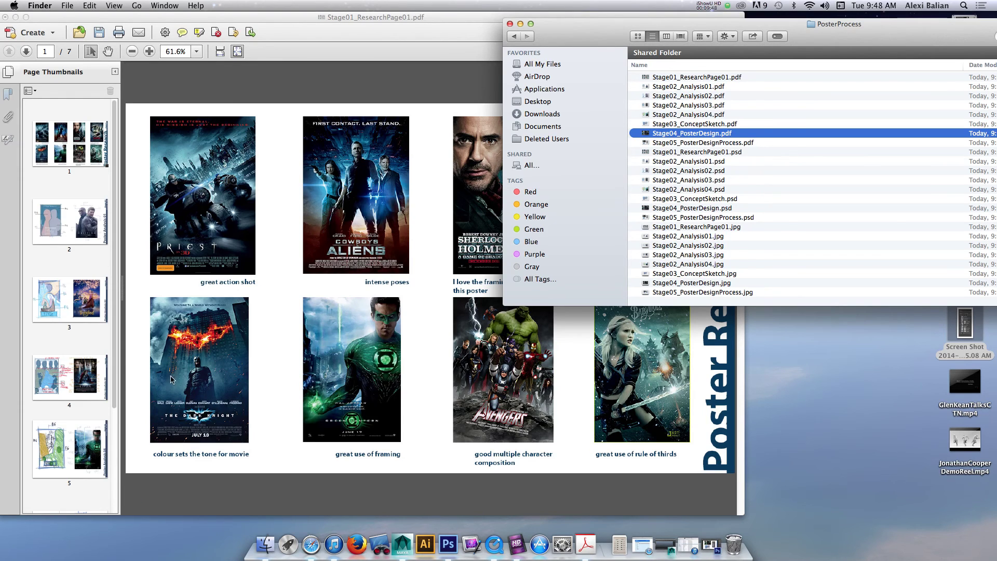
left_click(100, 507)
scroll(100, 508, "down", 5)
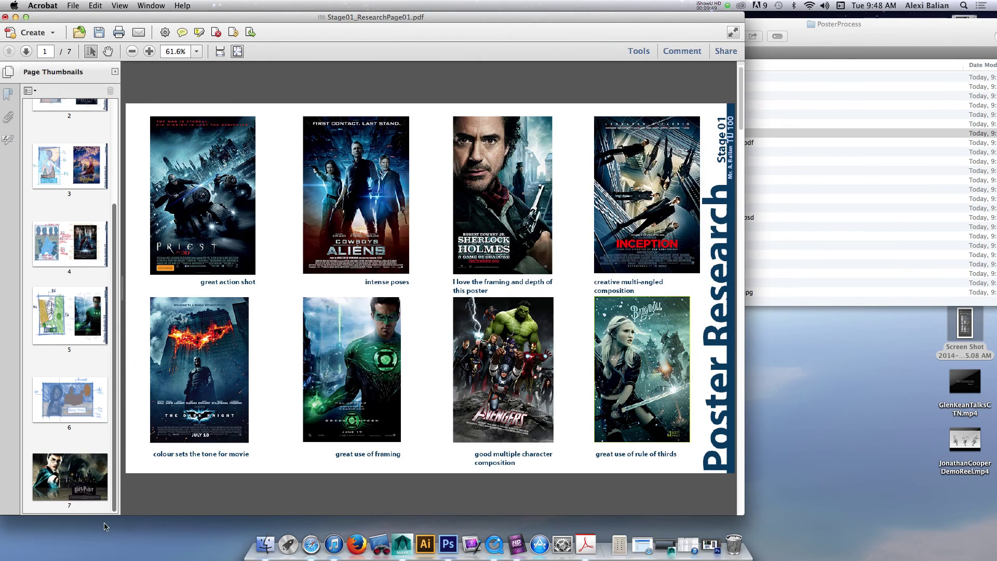
left_click(796, 25)
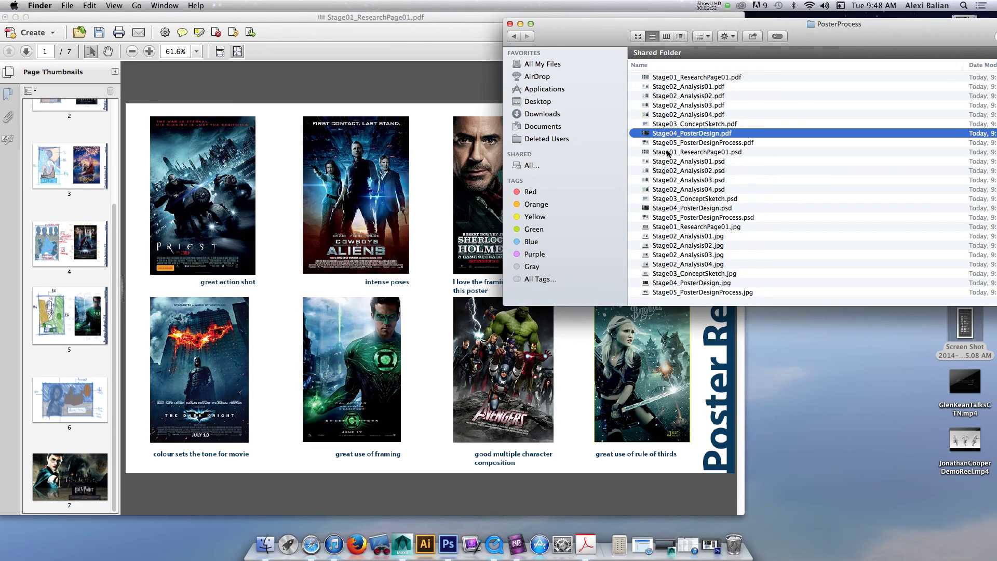
left_click_drag(659, 144, 57, 508)
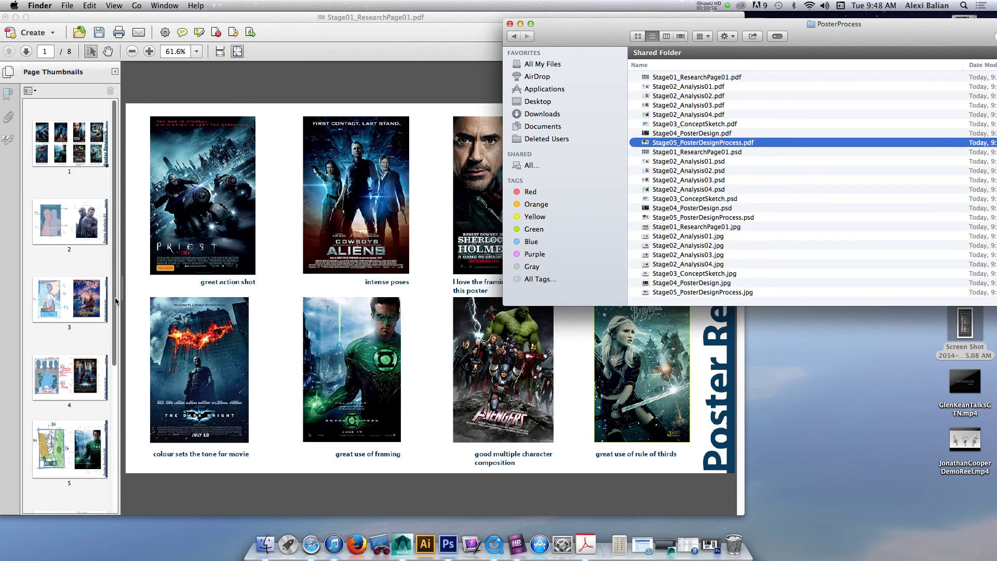
left_click_drag(116, 300, 114, 124)
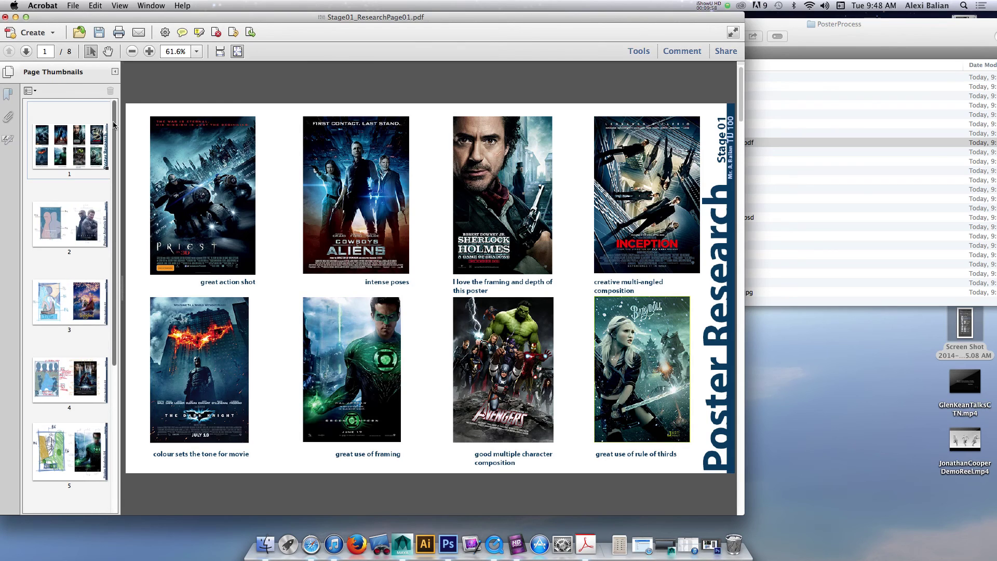
left_click_drag(381, 20, 503, 21)
Save the eight-page PDF as a new file named with the student's name plus '_PosterDesignPackage'
left_click(74, 9)
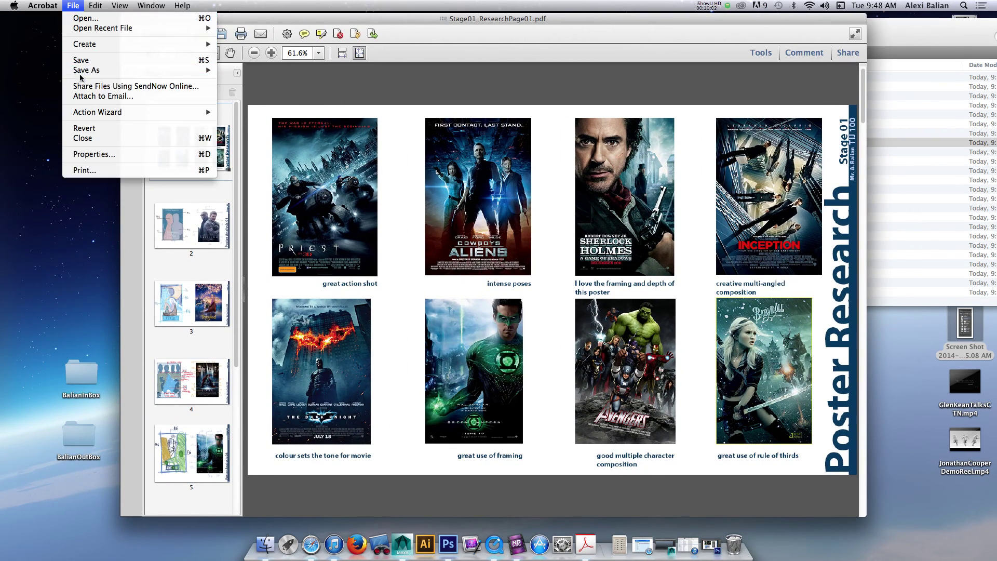
mouse_move(81, 73)
left_click(258, 72)
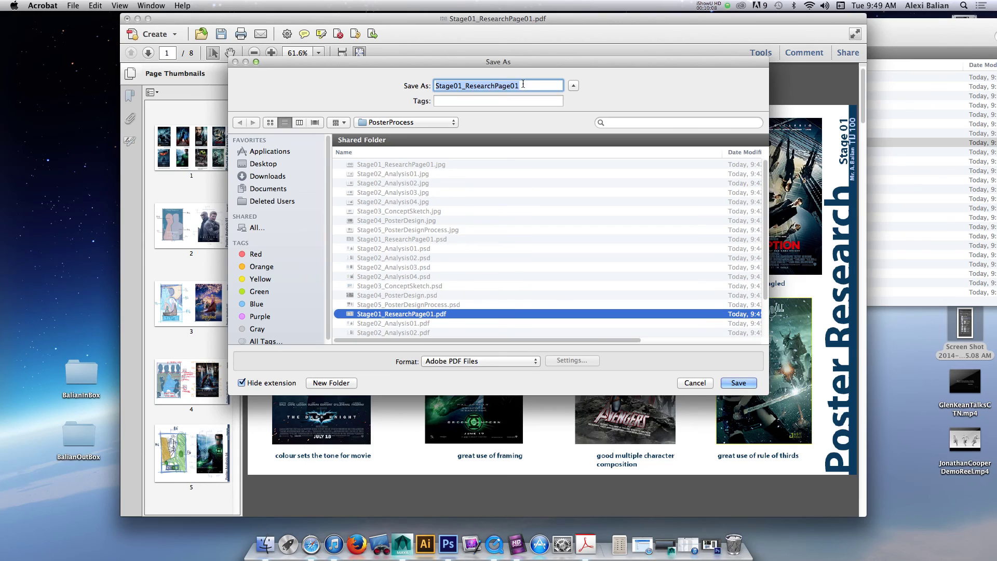
type("ABali")
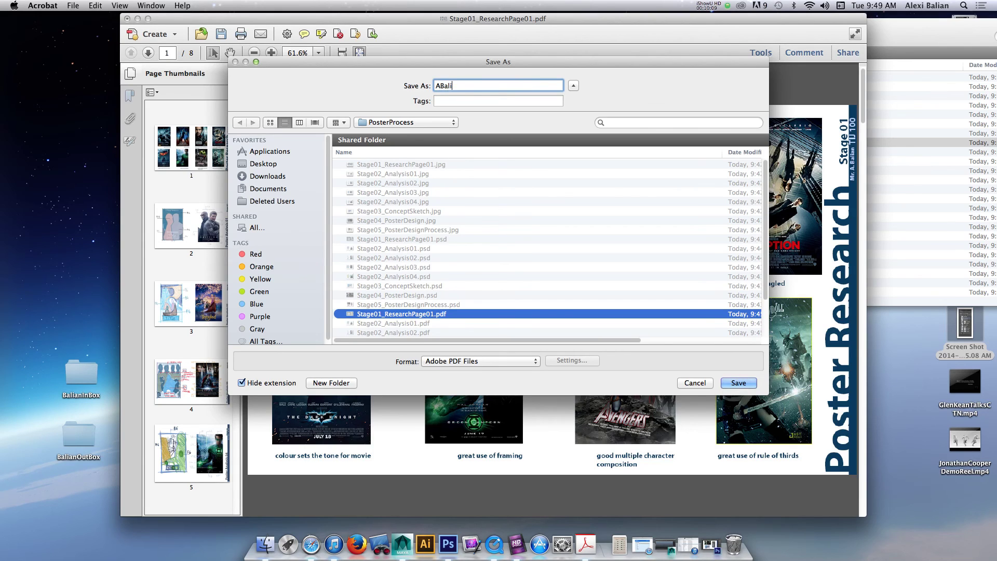
type("an_PosterDesignPackage")
key("Return")
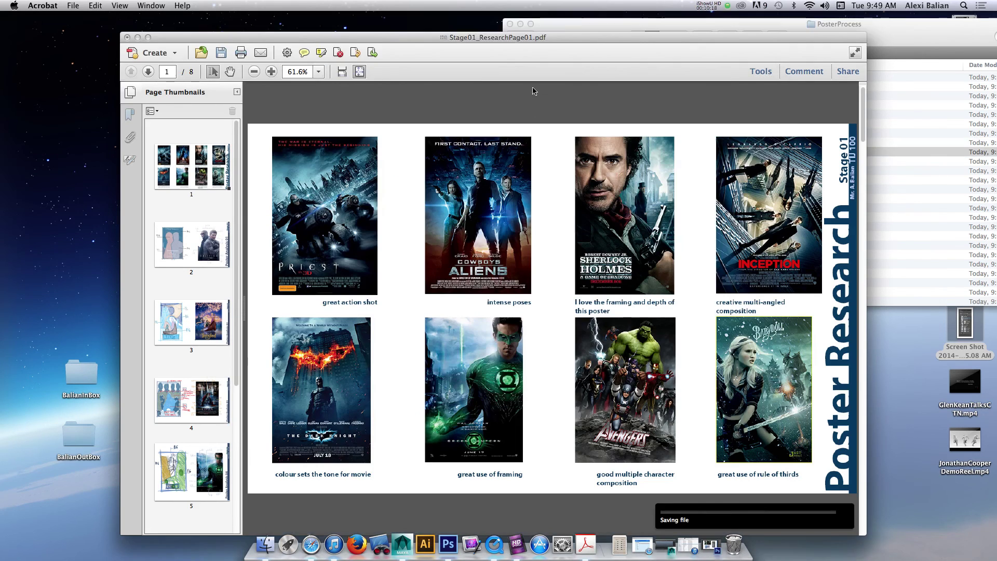
Close the document and reopen the saved poster design package with page thumbnails showing
left_click(127, 37)
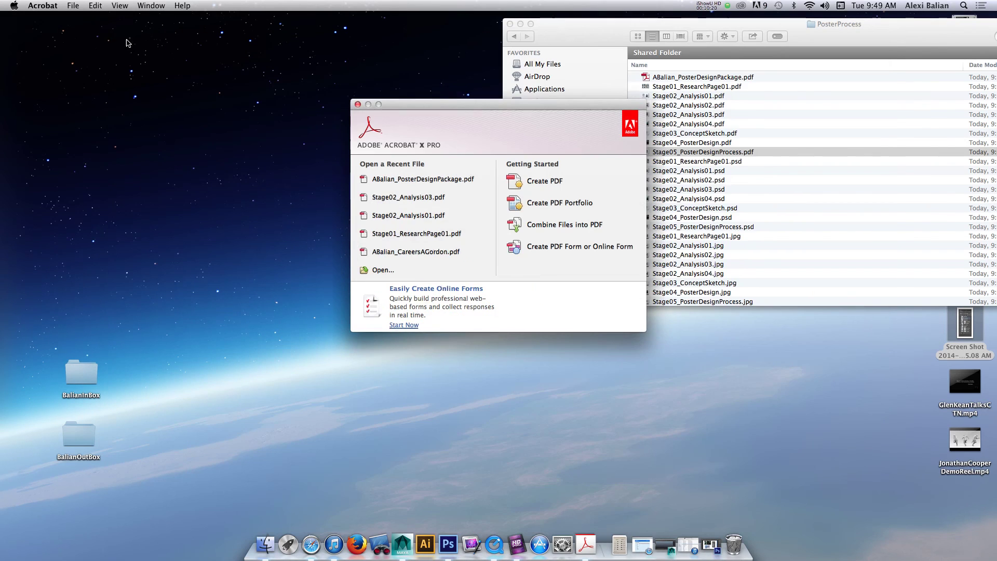
left_click(388, 180)
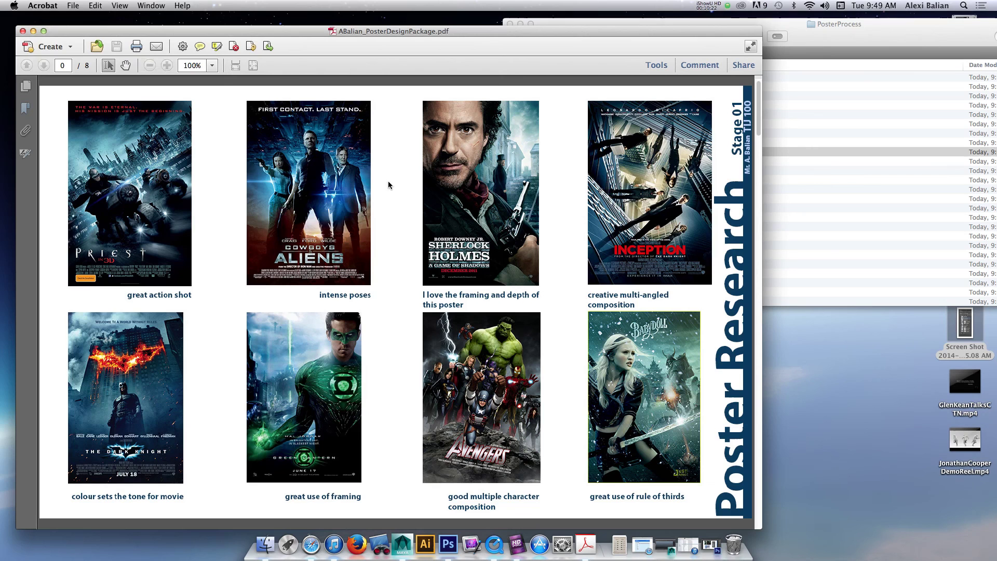
left_click(26, 88)
Page through the package from page 2 to page 8, the Poster Design Process page
left_click(44, 65)
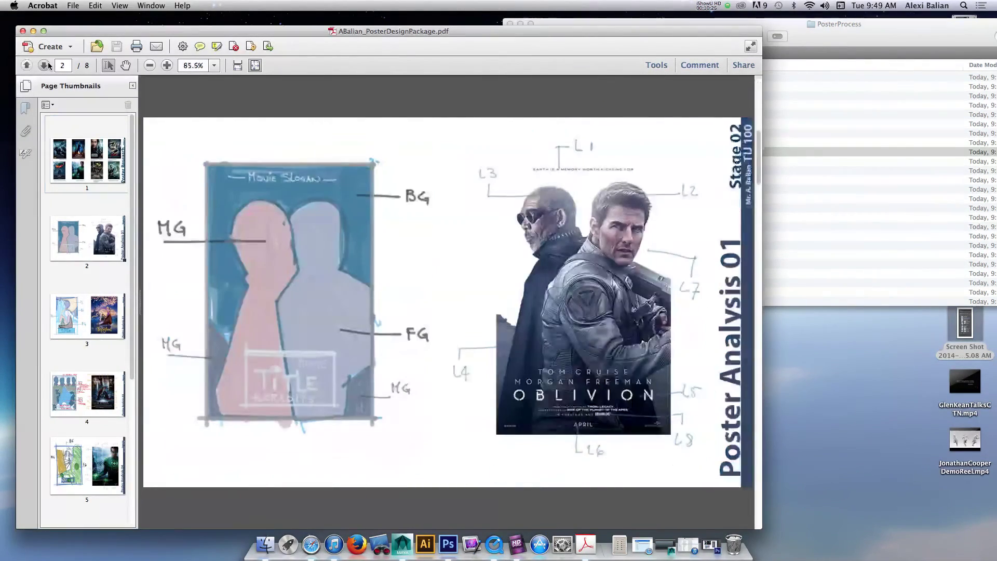
left_click(45, 65)
left_click(45, 65)
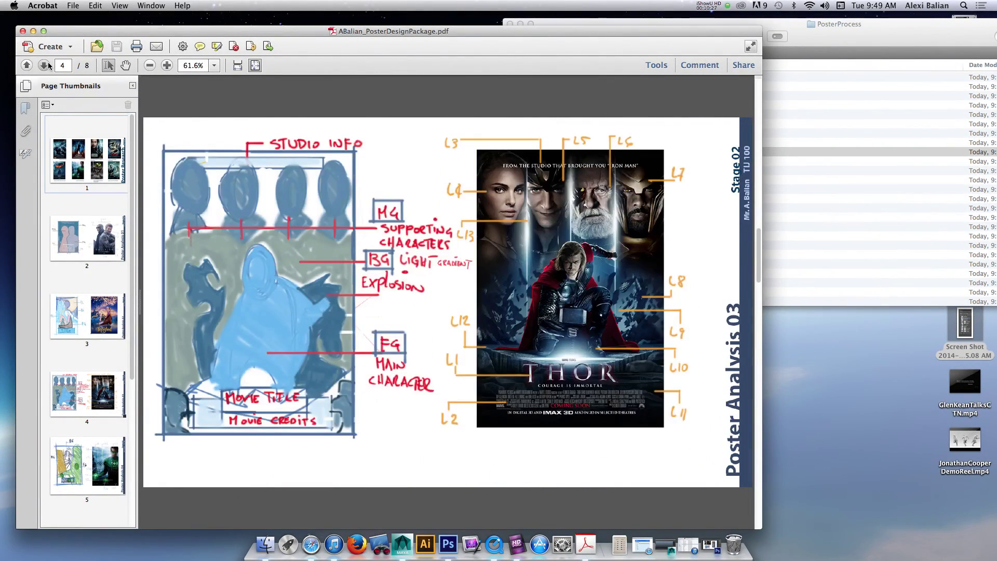
left_click(44, 65)
left_click(44, 65)
left_click(47, 65)
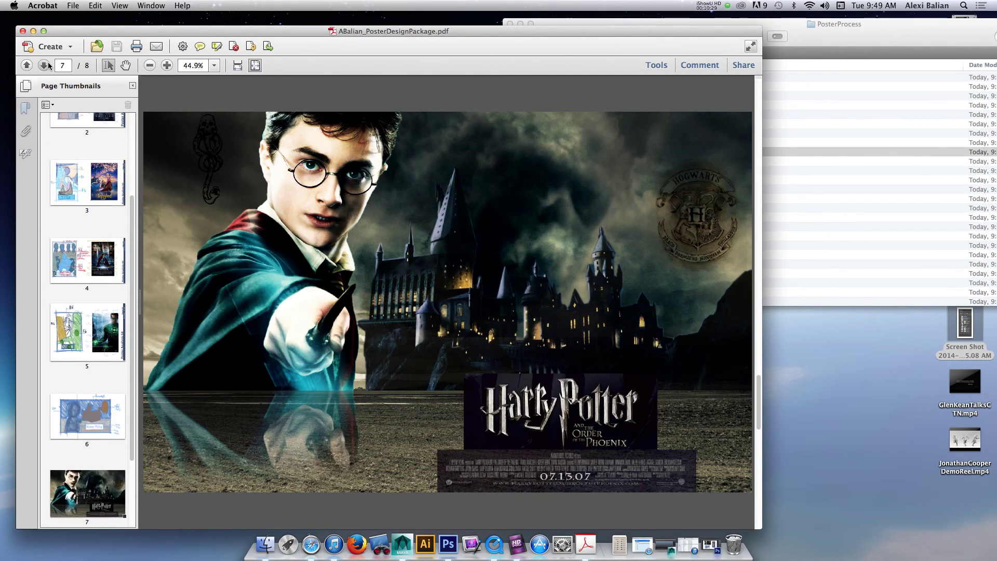
left_click(48, 65)
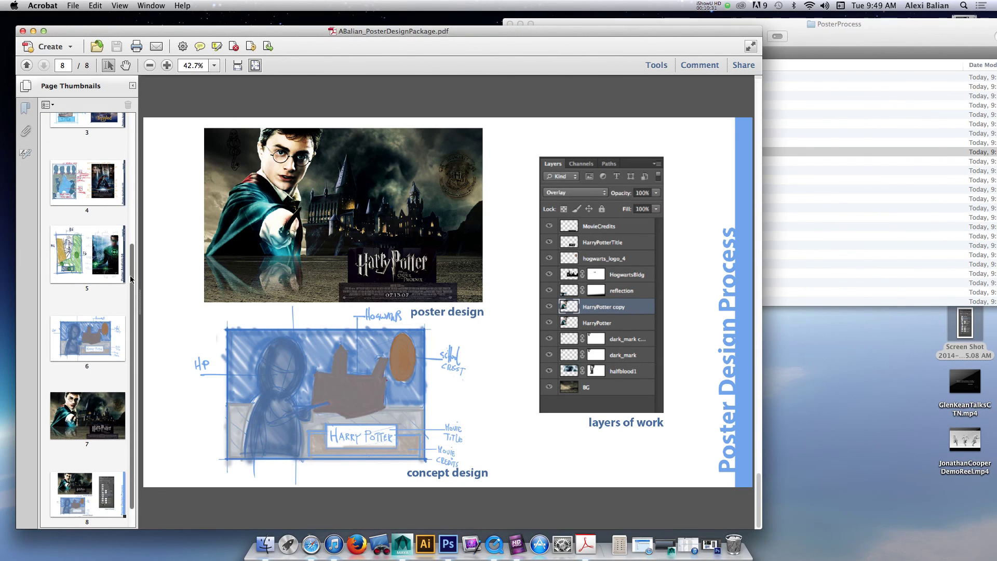
left_click_drag(131, 249, 136, 104)
left_click_drag(165, 34, 199, 20)
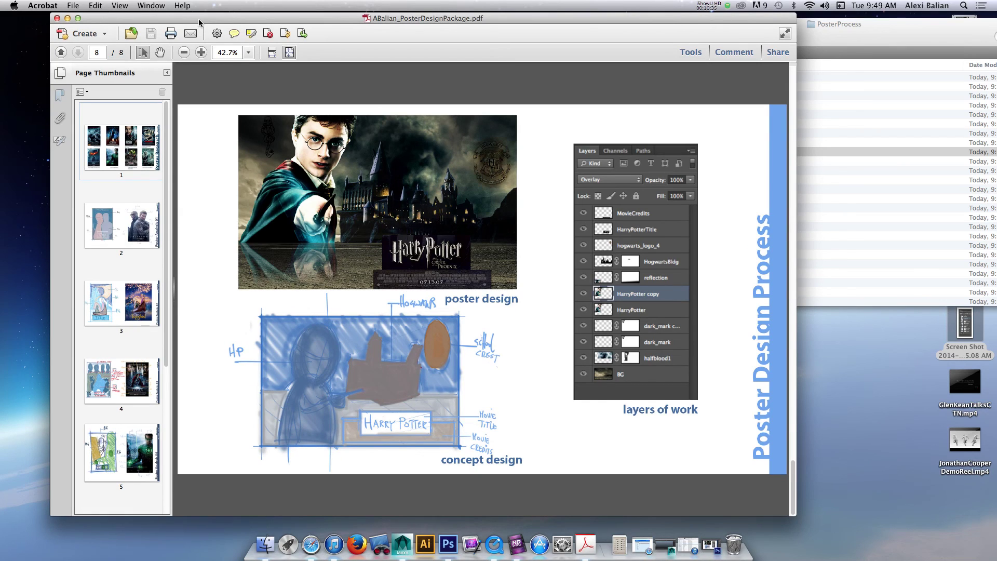
left_click_drag(233, 23, 273, 23)
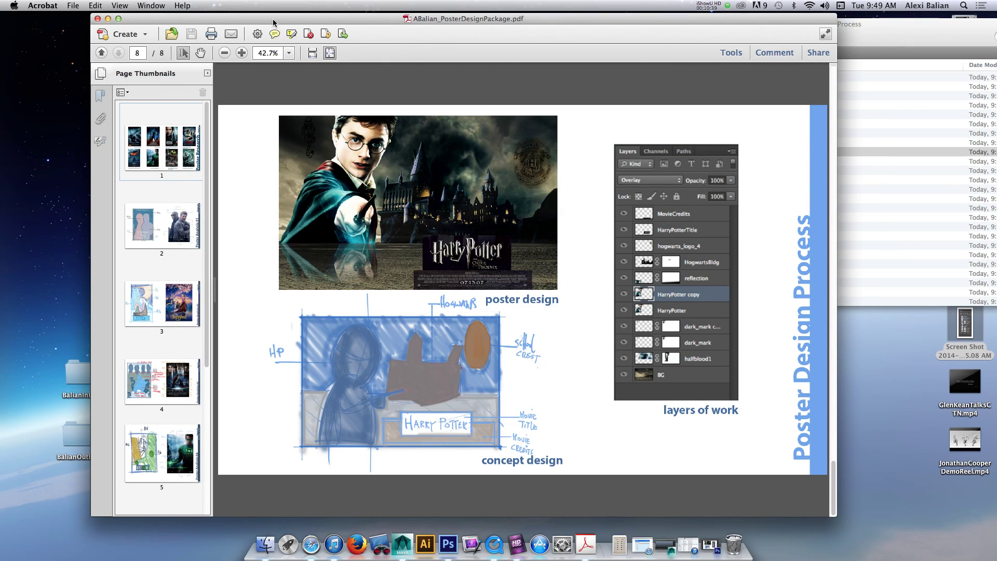
left_click(728, 6)
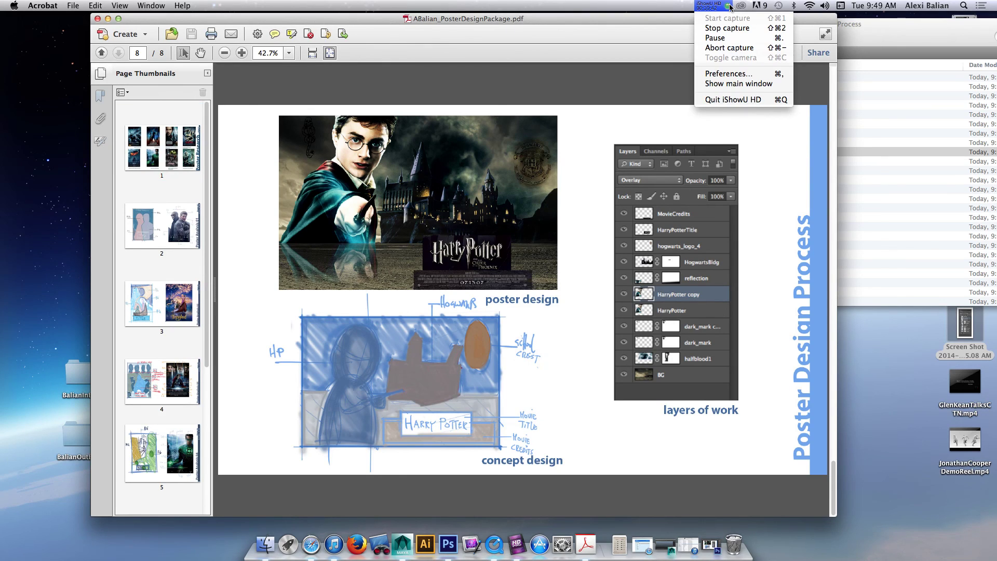